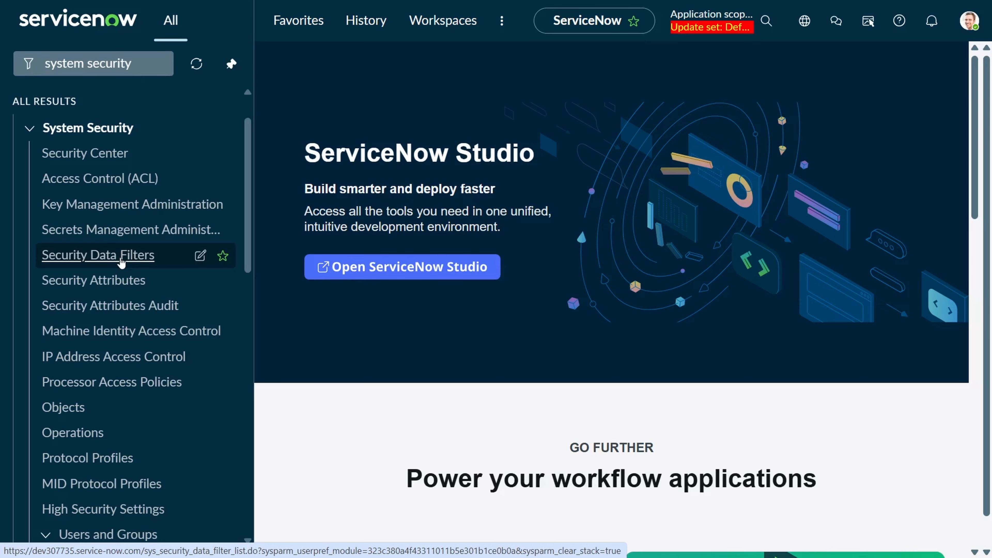
Step: Open the Security Data Filters list and elevate the session to the security_admin role
click(169, 263)
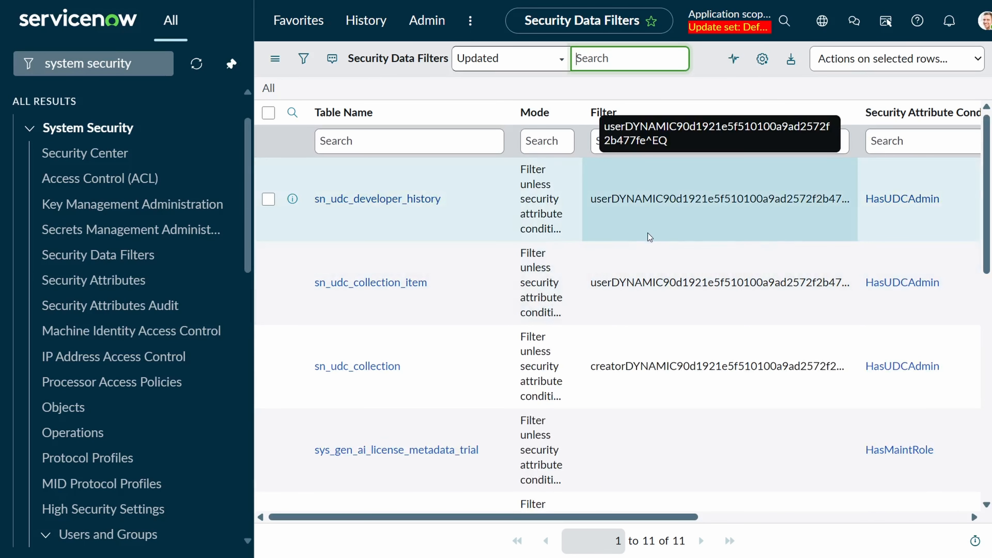
click(834, 517)
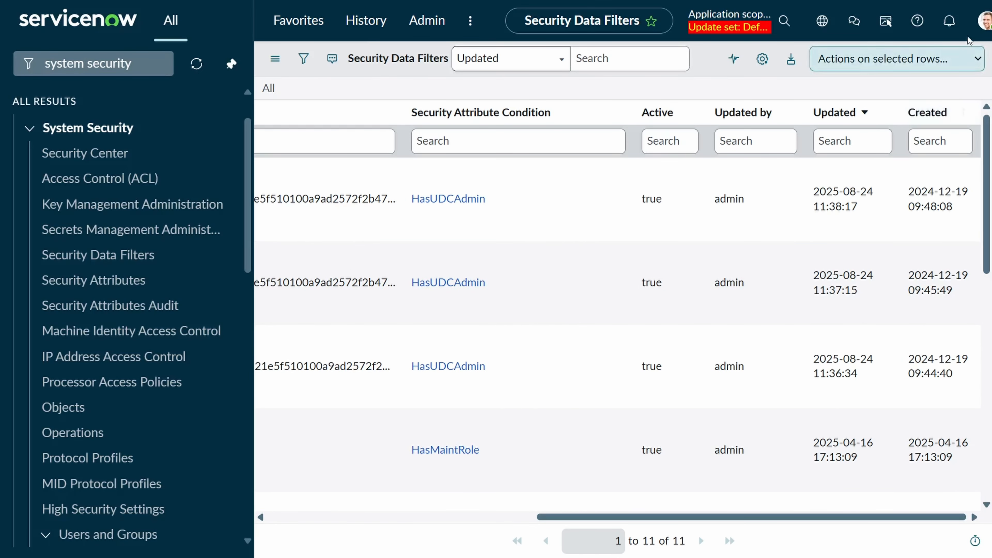
click(984, 21)
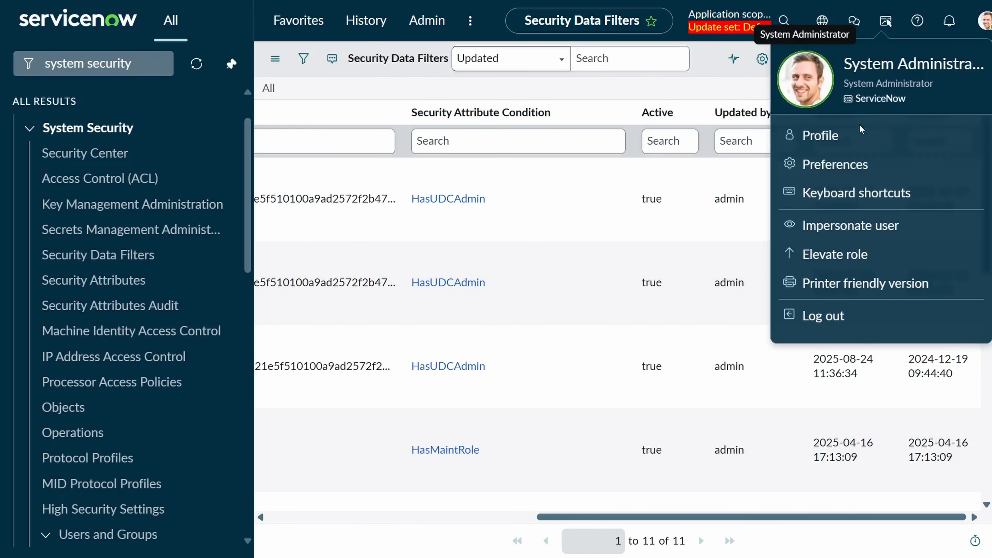
click(863, 257)
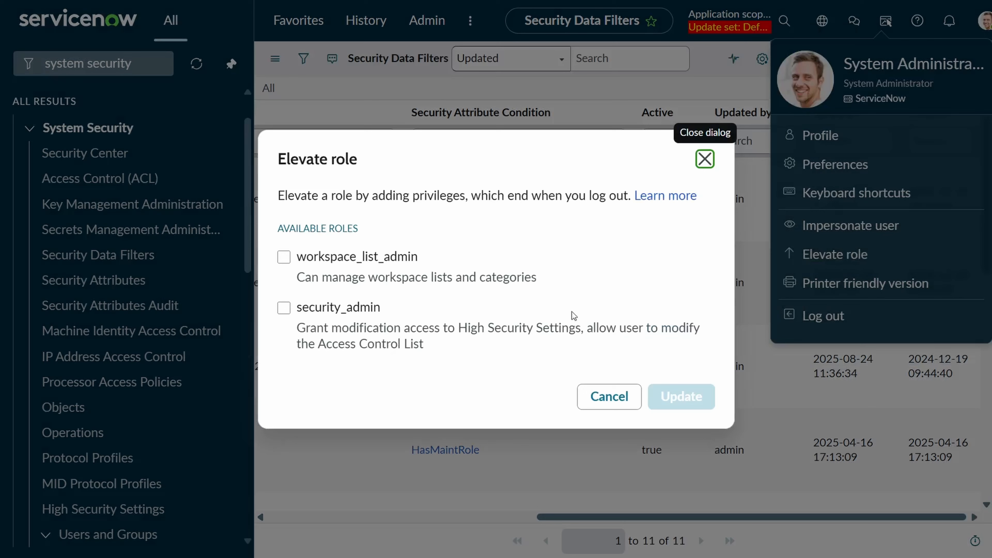
click(284, 307)
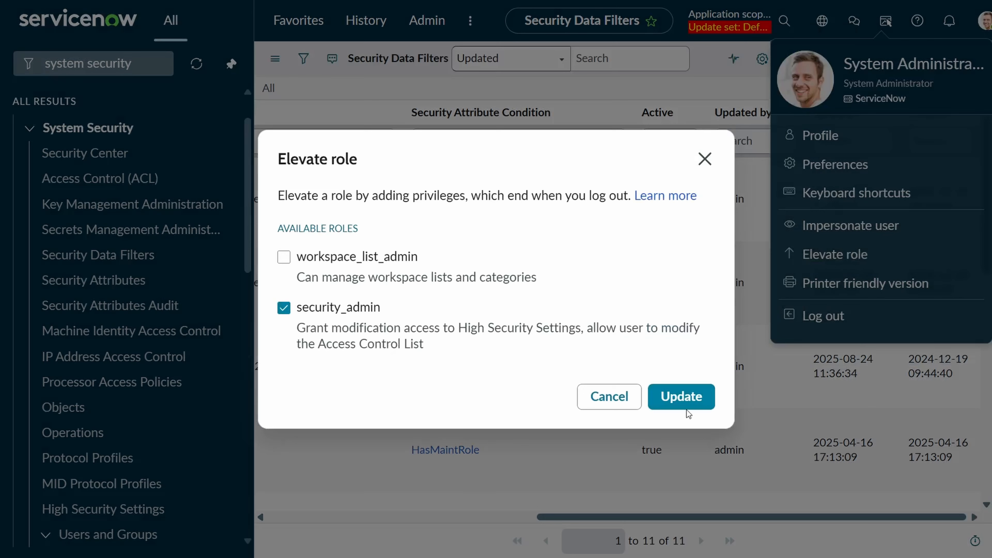
click(685, 408)
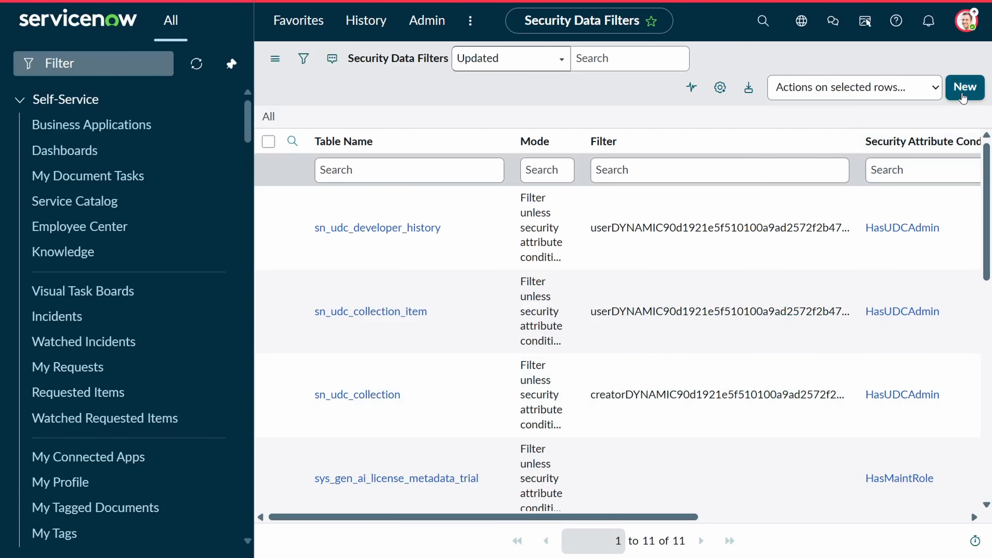
Step: Open a new security data filter record and review its Show in UI, Description, Mode and Filter fields
click(964, 89)
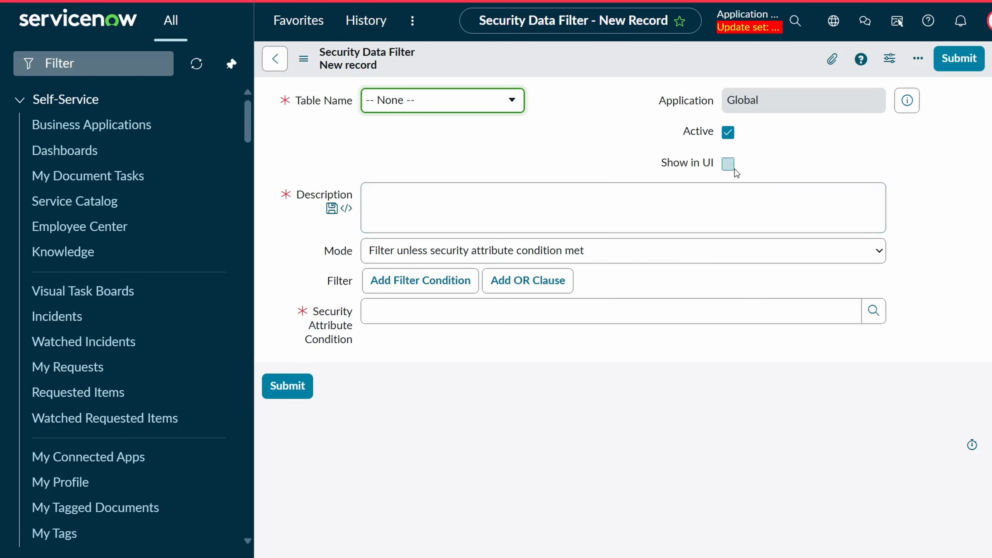
mouse_move(686, 167)
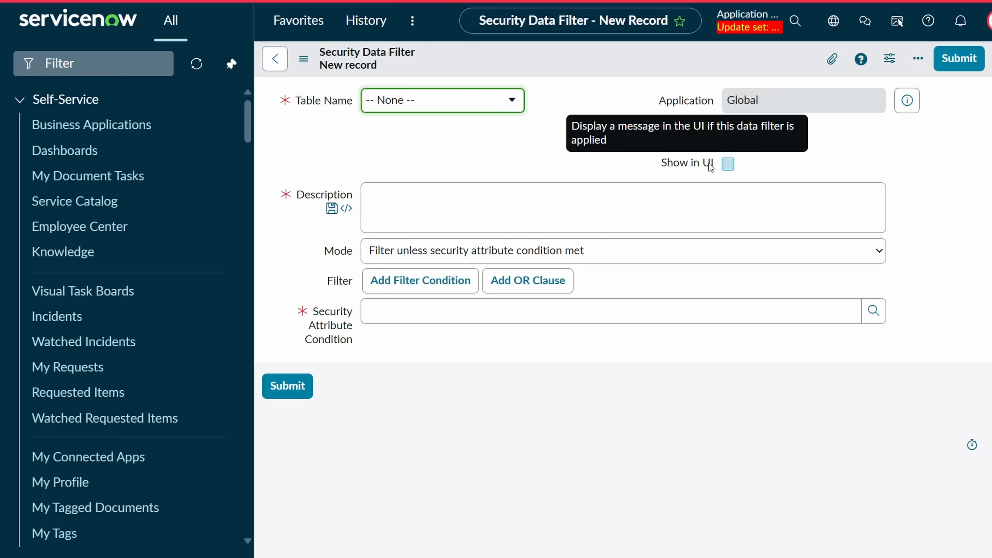
click(629, 203)
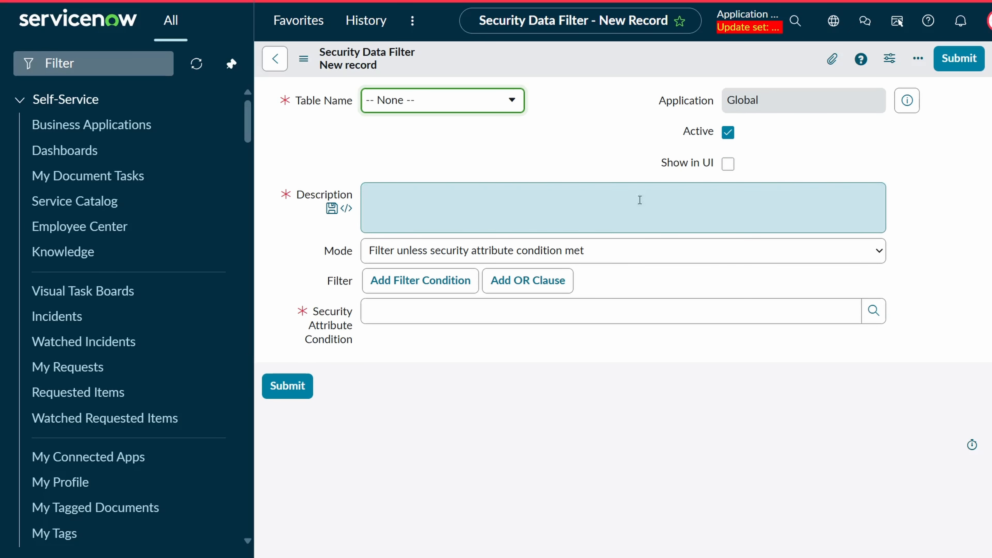
click(580, 211)
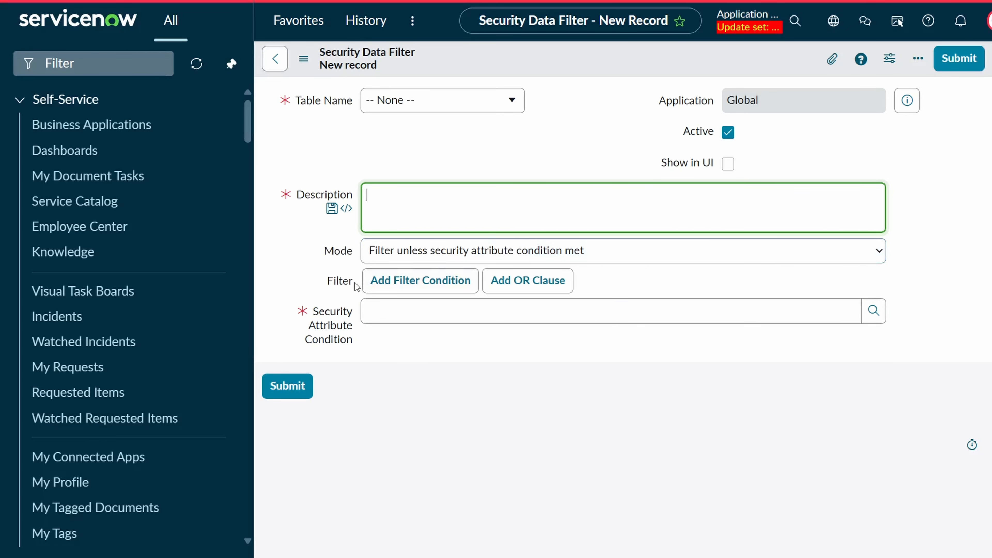
click(437, 375)
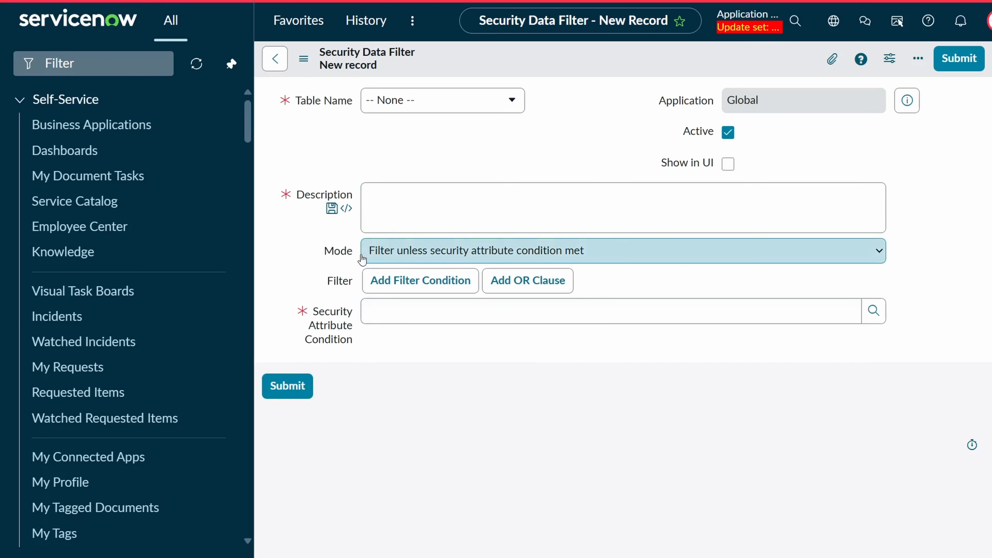
click(417, 258)
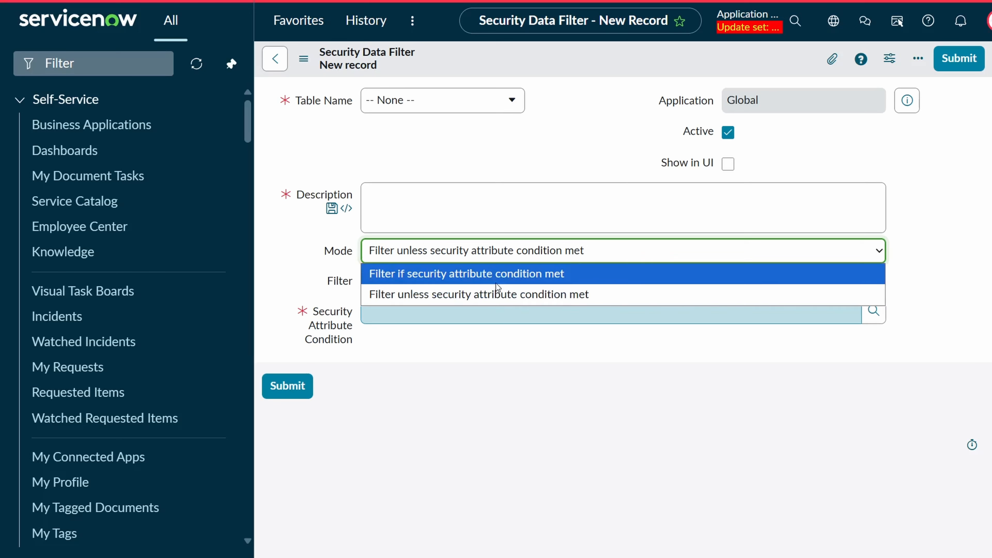
click(407, 352)
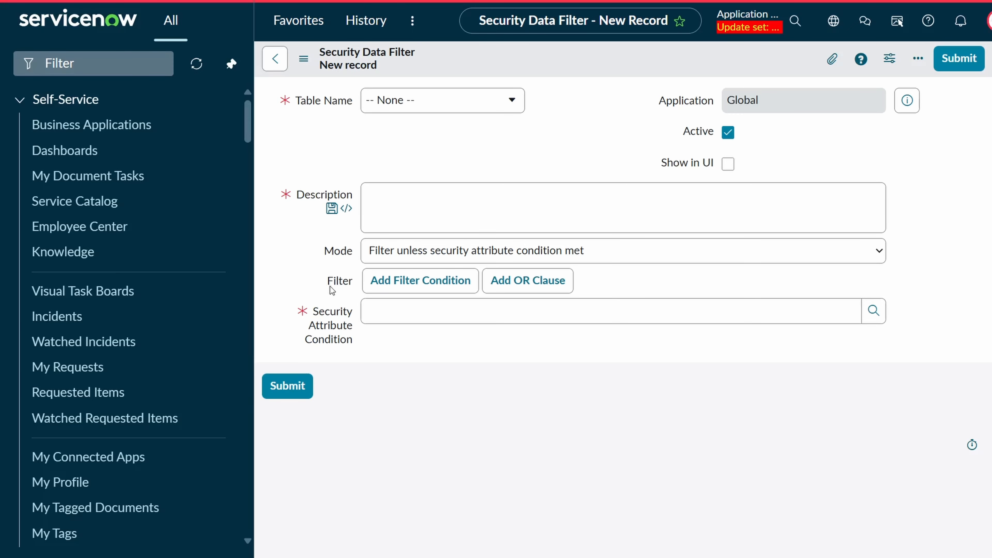
mouse_move(334, 288)
Step: Look up the HR modules in the navigator and open the list of all HR cases
click(117, 63)
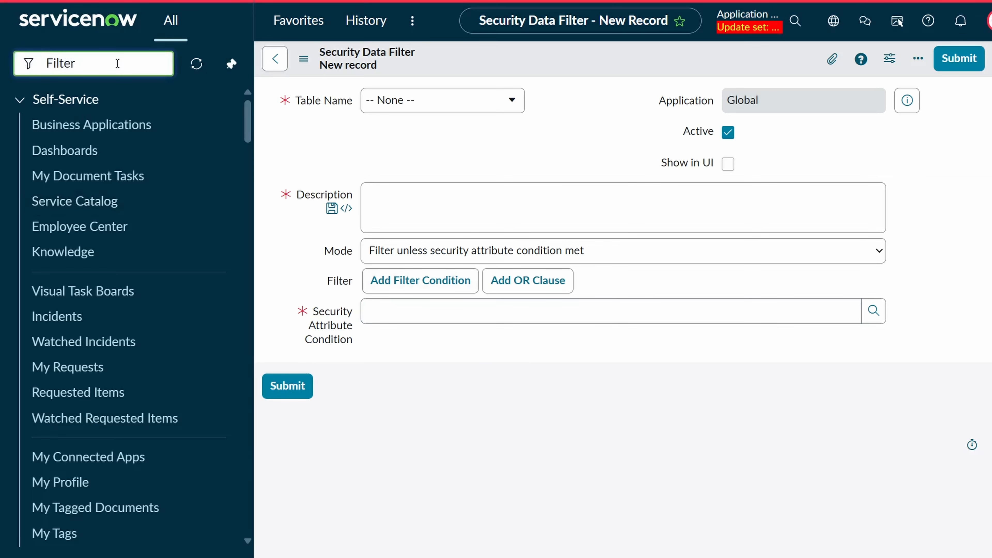
text(HR)
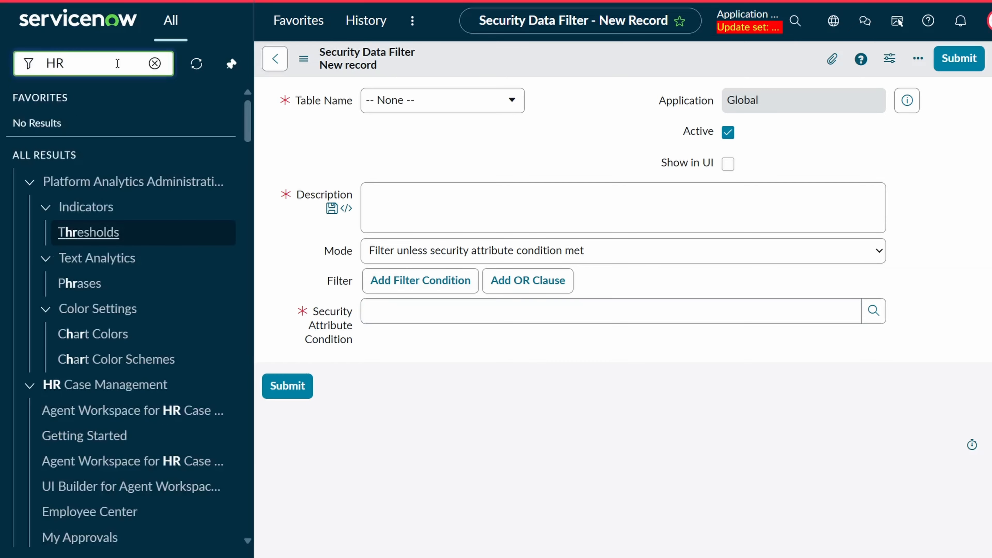
scroll(195, 305, down, 5)
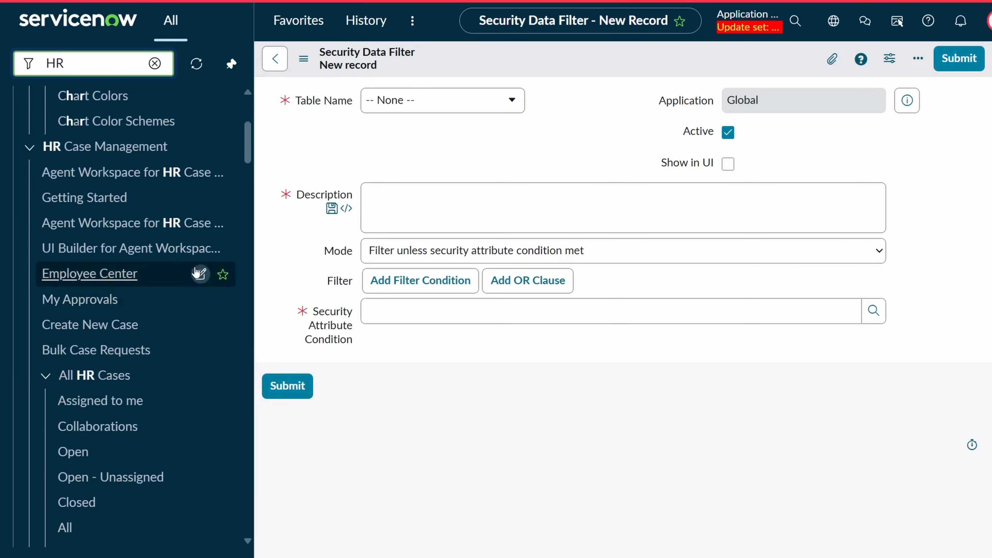
scroll(197, 272, down, 5)
click(84, 288)
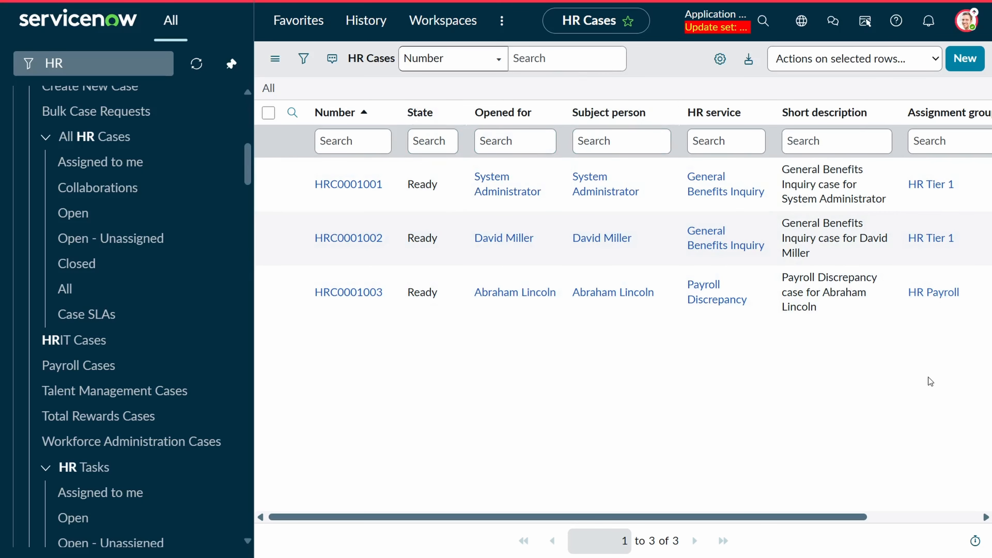
Step: Return to Security Data Filters under System Security and start a new record
click(135, 63)
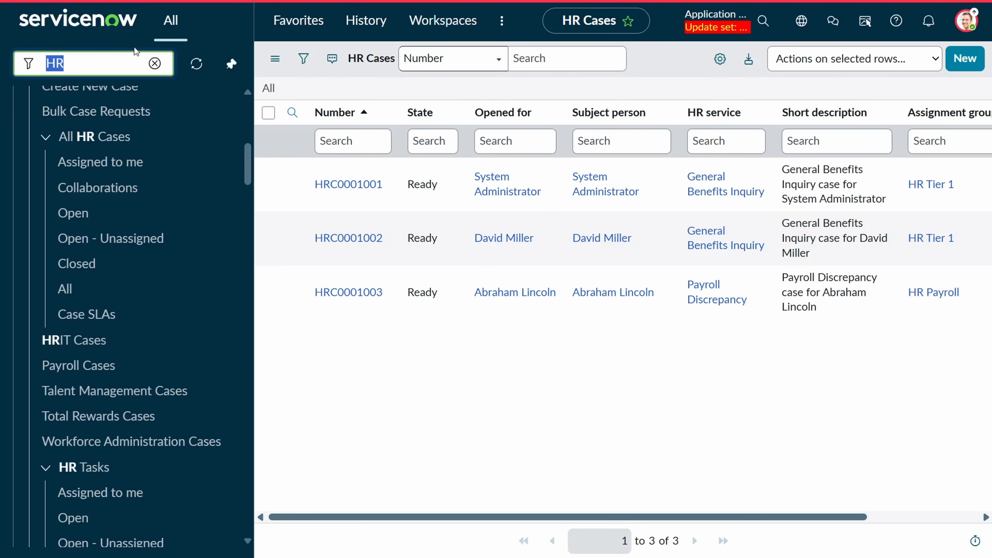
text(System Security)
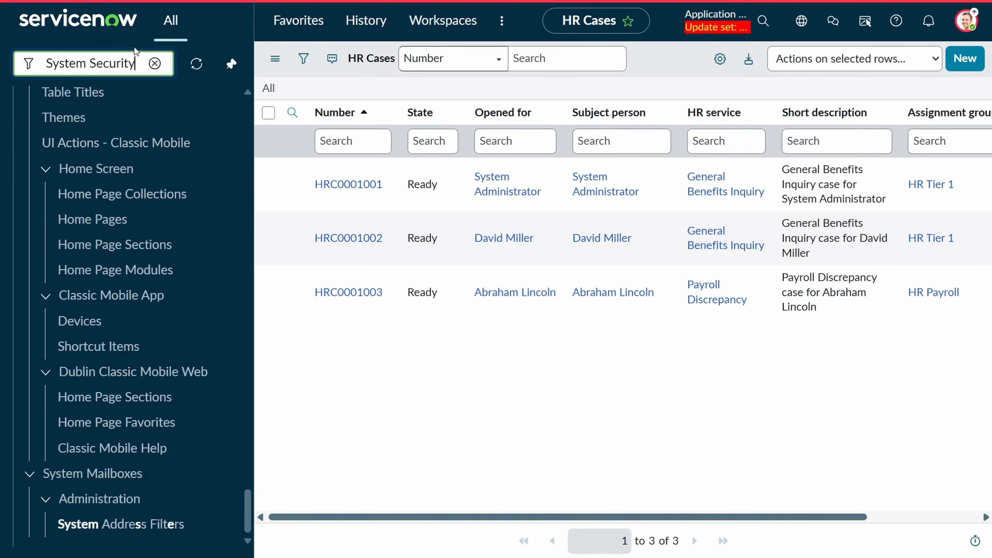
scroll(144, 405, down, 15)
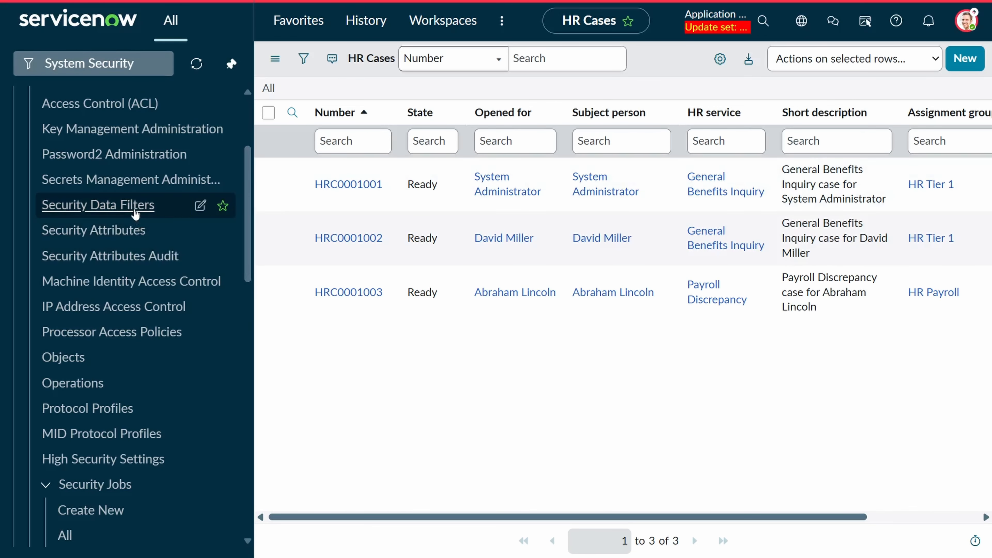
click(148, 213)
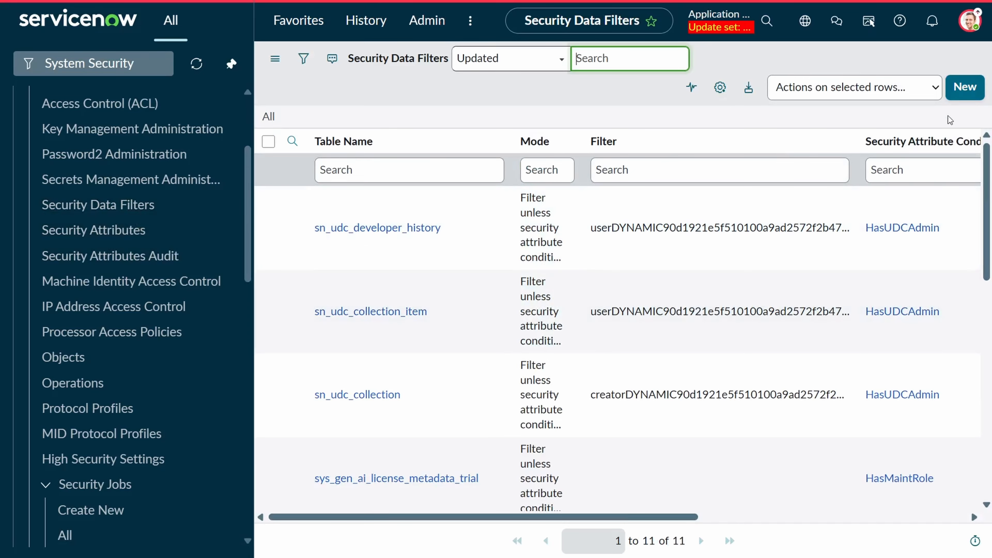
click(963, 102)
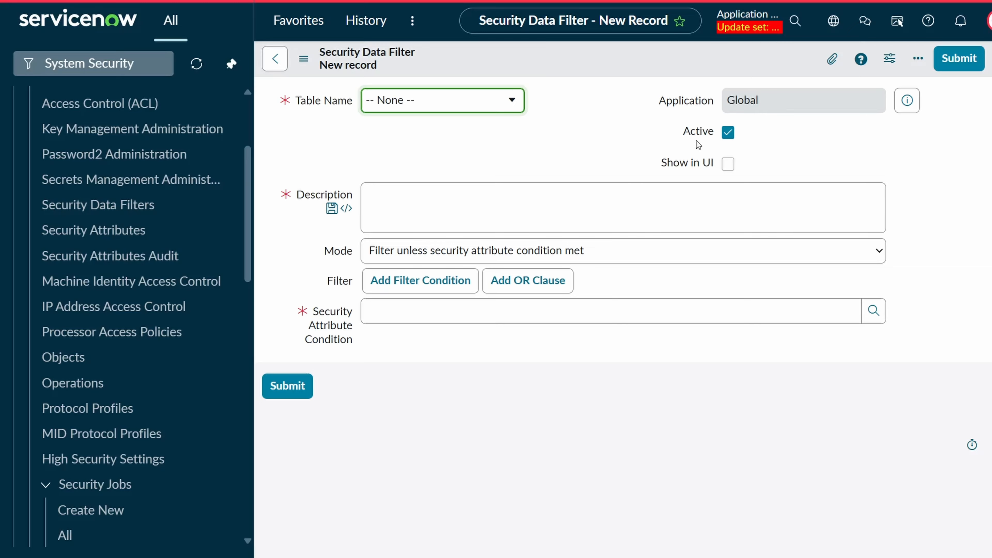
Step: Switch the application scope from the new record form to Human Resources: Core
click(743, 18)
key(Return)
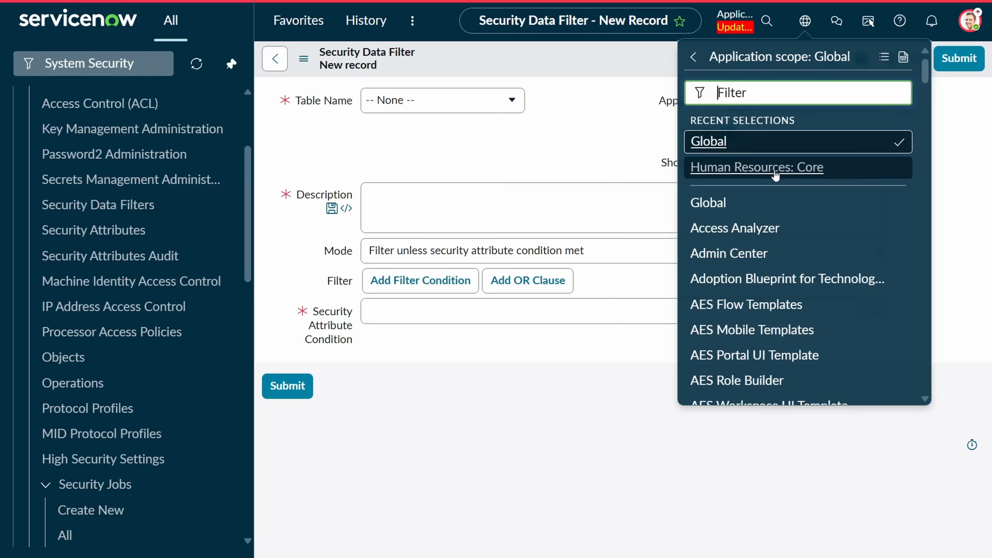
click(759, 176)
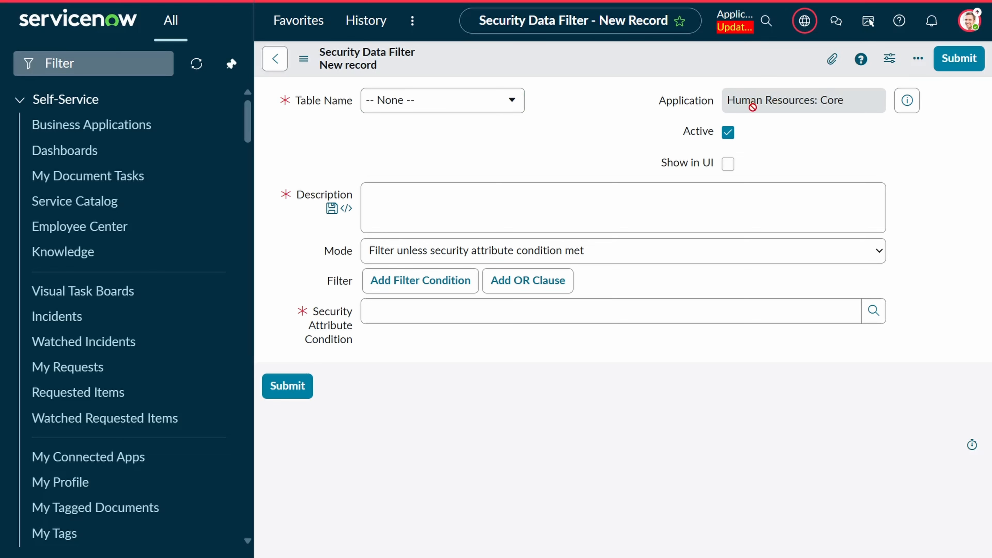
Step: Set the data filter's table to HR Case [sn_hr_core_case]
click(502, 108)
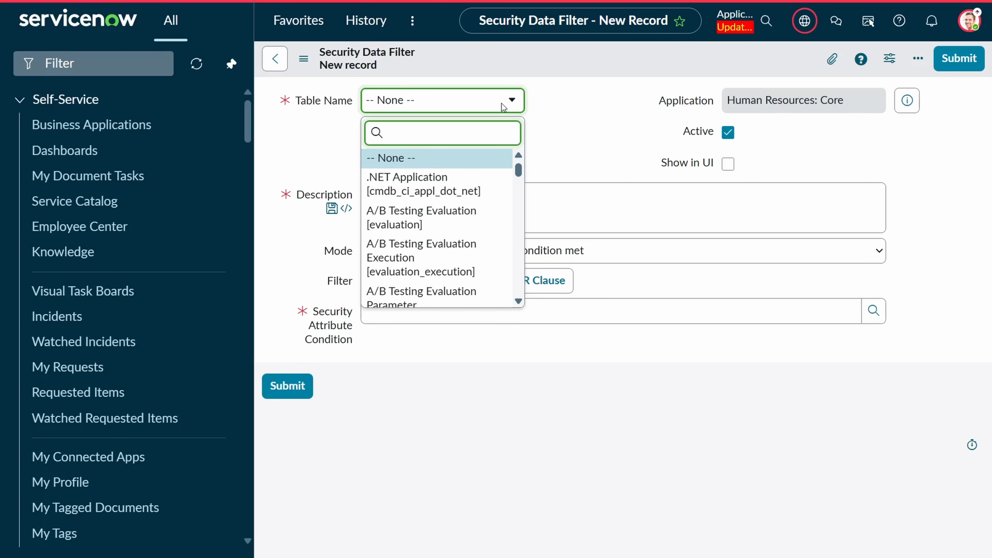
text(sn_hr_core_case)
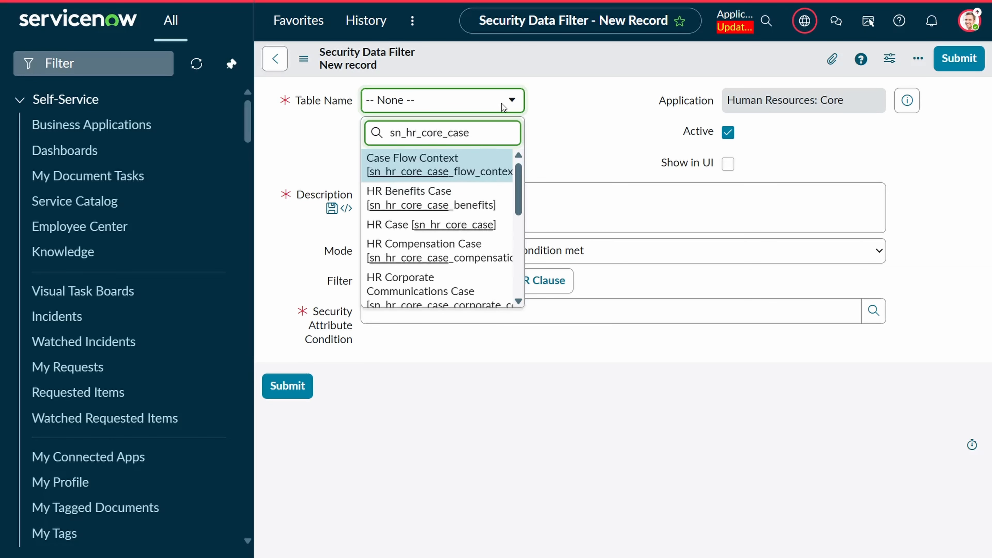
click(469, 224)
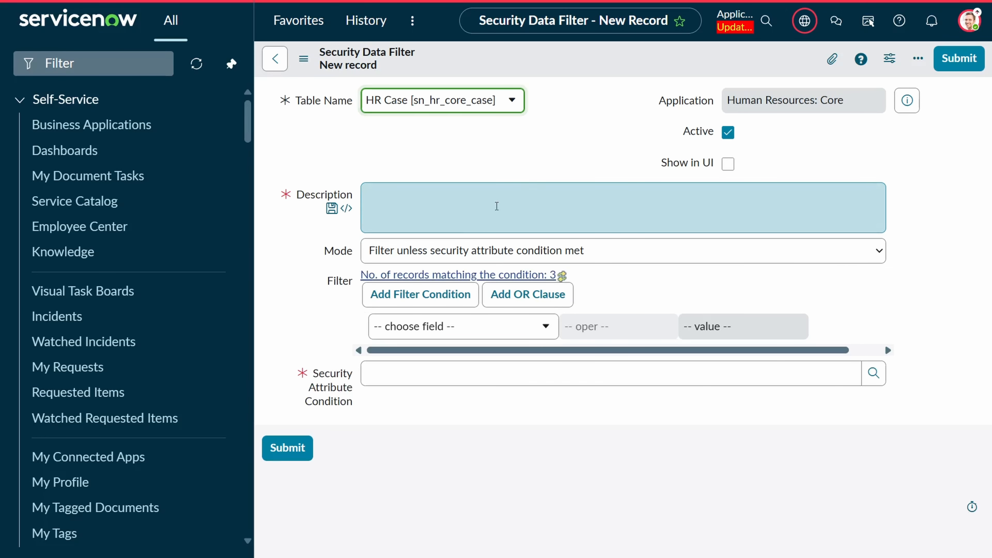
Step: Enter the description "Show HR data to it's owners and HR admin only" and choose the mode "Filter unless security attribute condition met"
click(496, 207)
text(Show HR data )
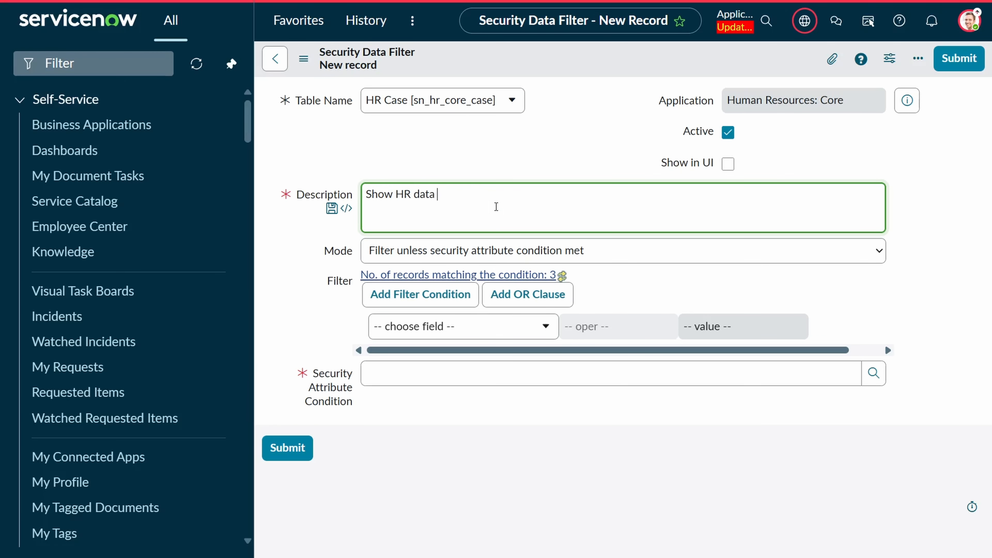
text(to it's owners and HR admin only)
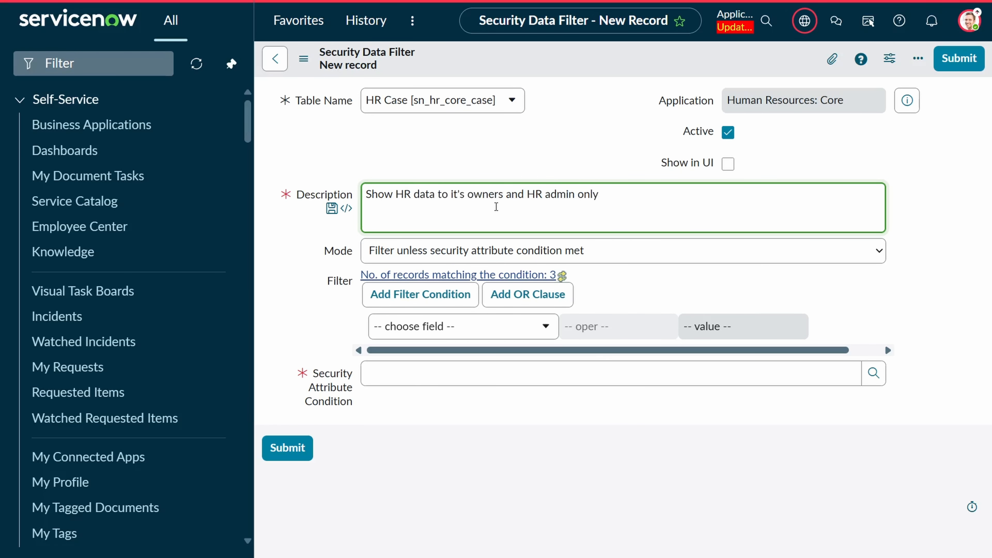
click(953, 243)
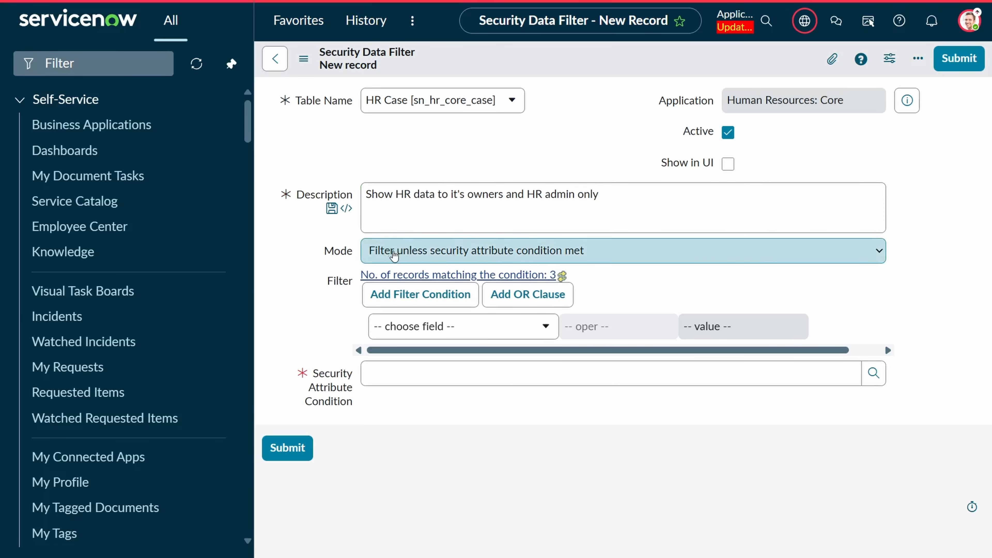
click(394, 255)
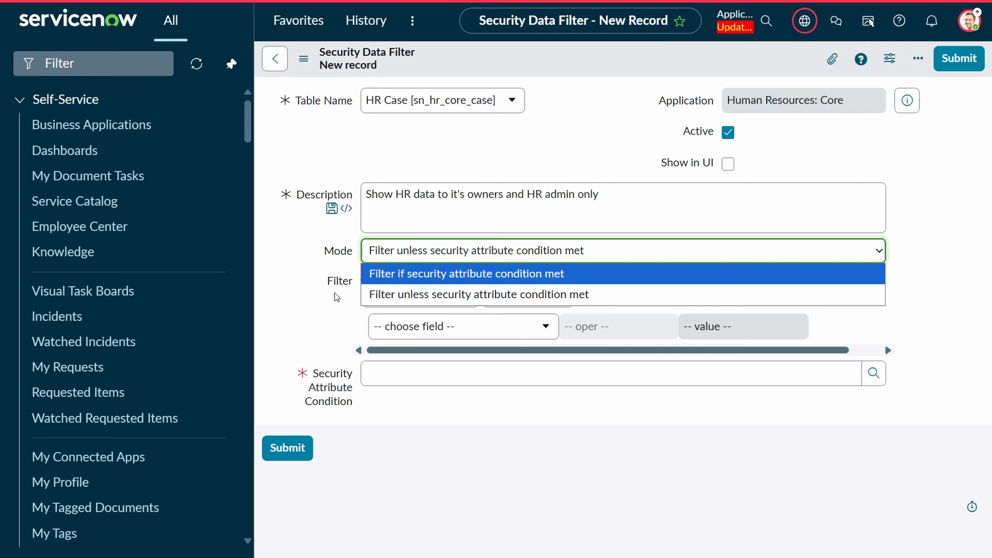
click(433, 296)
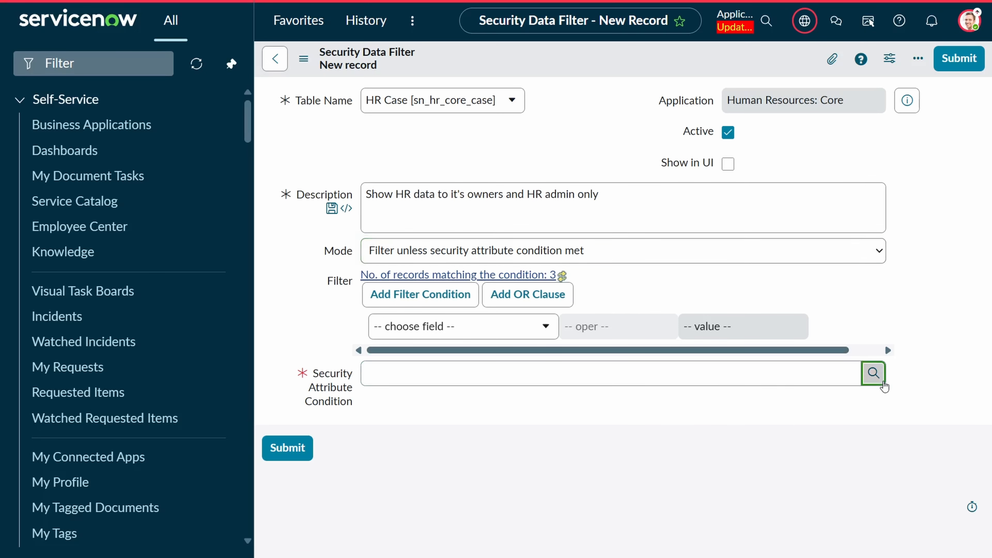
Step: Open the Security Attribute Condition lookup and search for attributes whose name contains HR
click(874, 373)
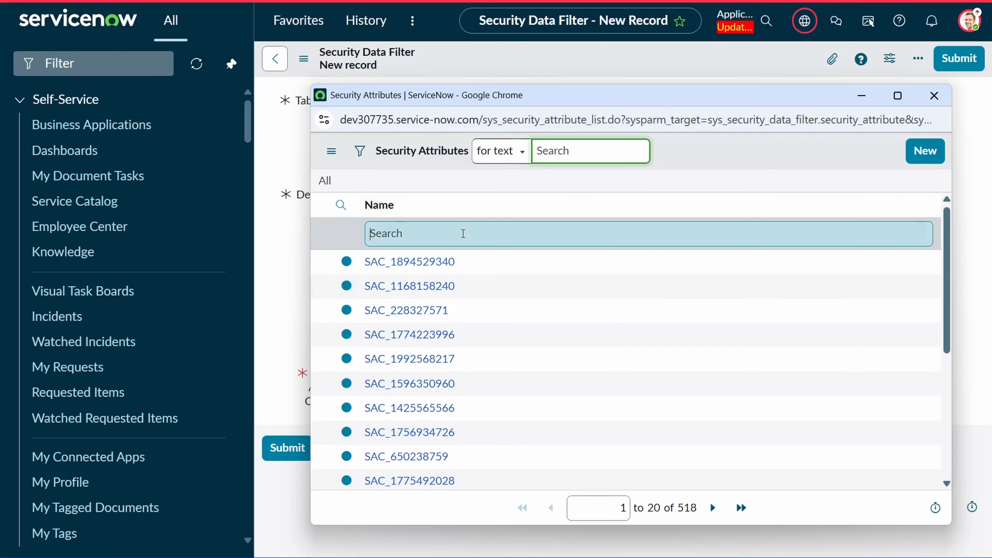
click(462, 233)
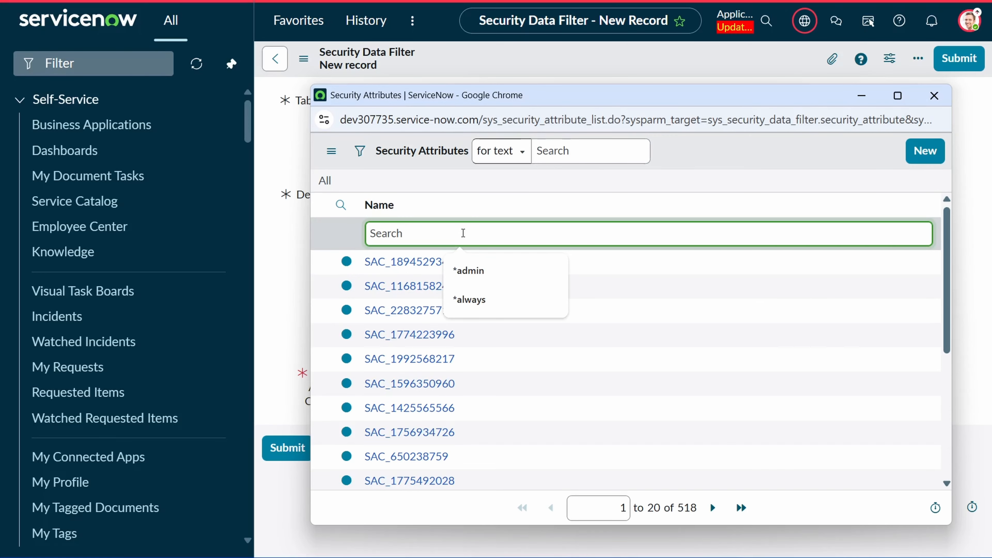
text(*HR)
key(Return)
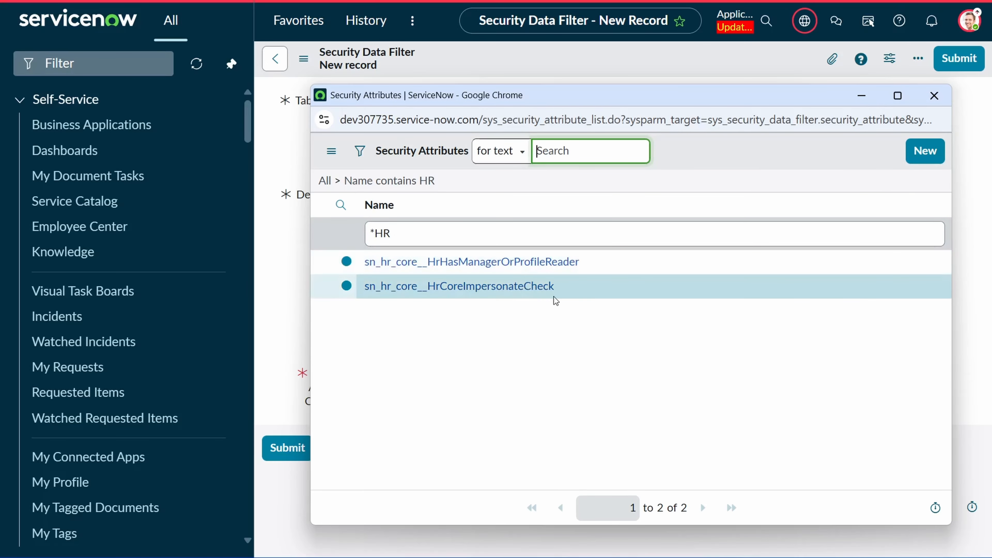
Step: Close the attribute lookup and open the Security Attributes list, filtered to names containing HR
key(ctrl+w)
click(106, 61)
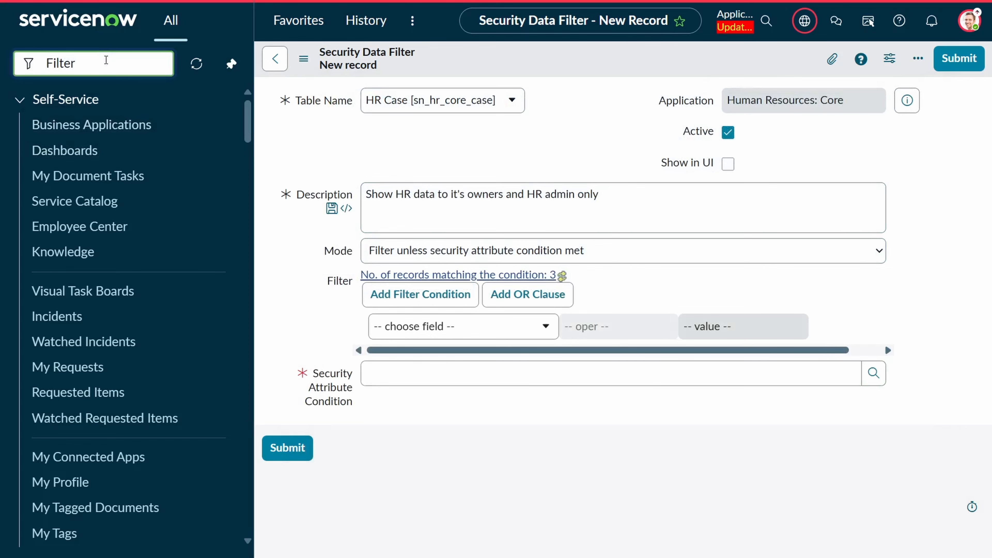
text(Security Attribut)
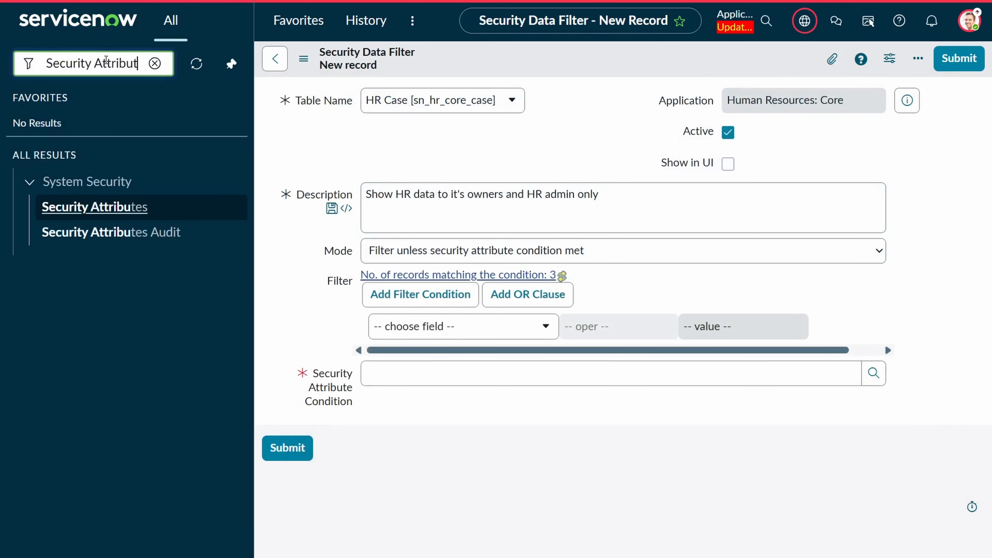
click(133, 211)
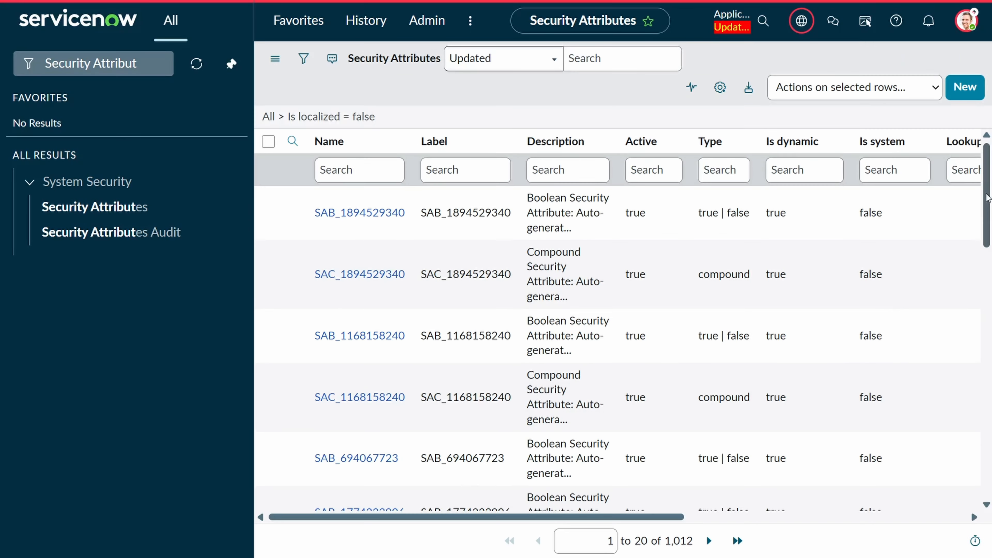
mouse_move(988, 197)
mouse_down()
mouse_move(988, 442)
mouse_move(988, 185)
mouse_up()
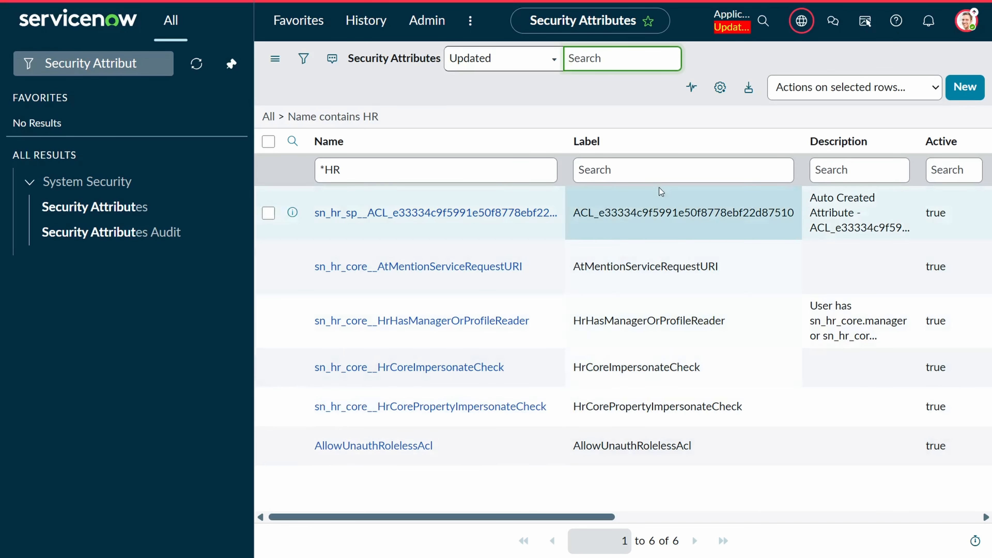
Step: Check the current application scope, then create a new security attribute labelled isHRAdmin with the type compound
click(742, 16)
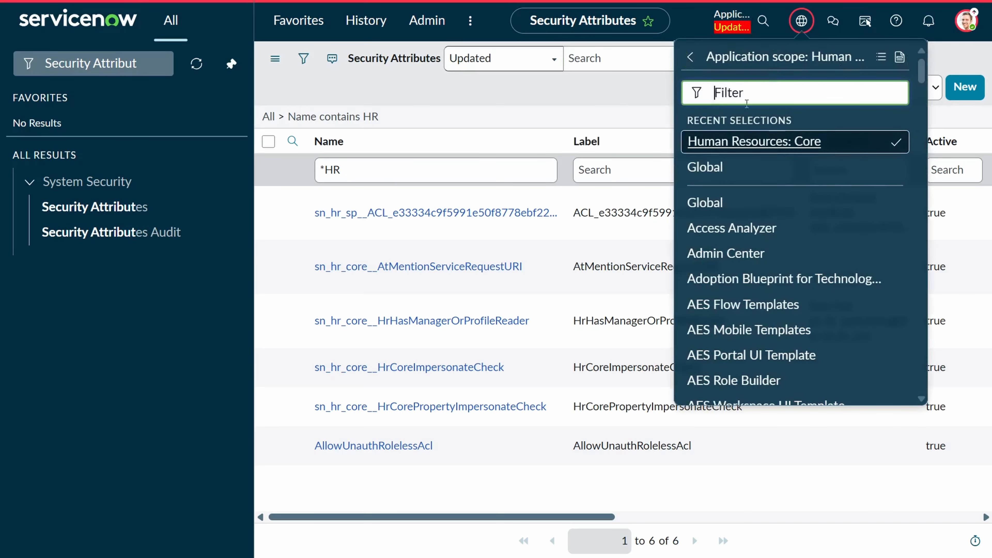
click(596, 96)
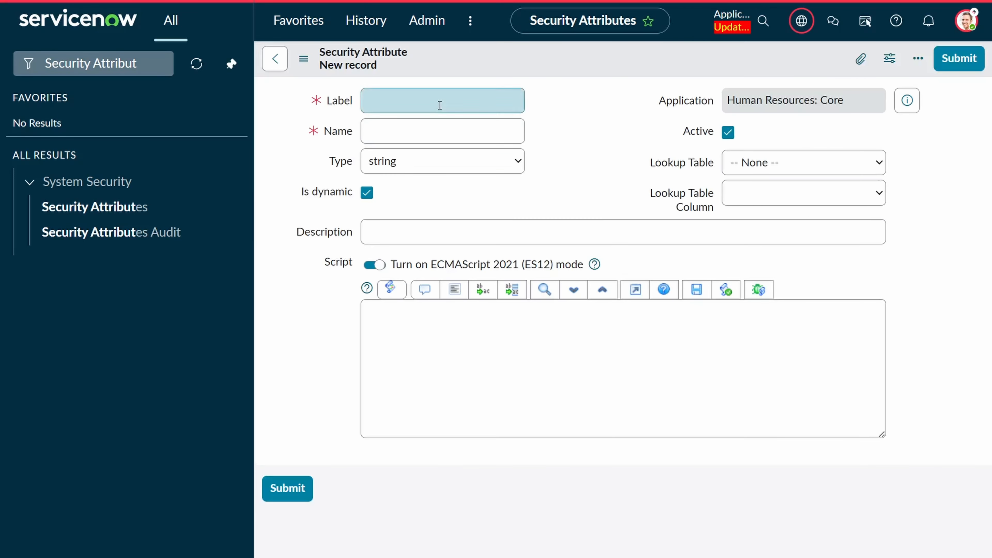
text(isH)
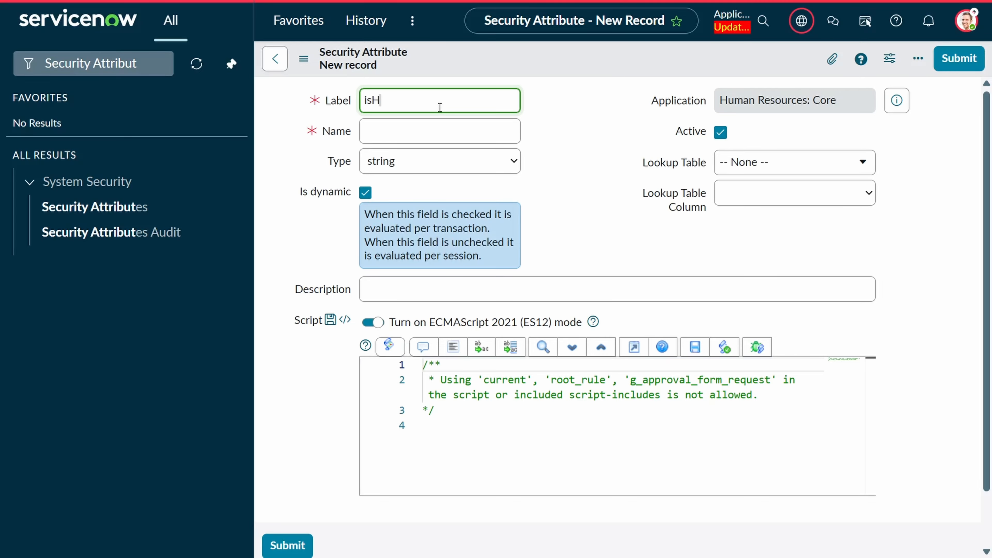
text(RAdmin)
click(429, 131)
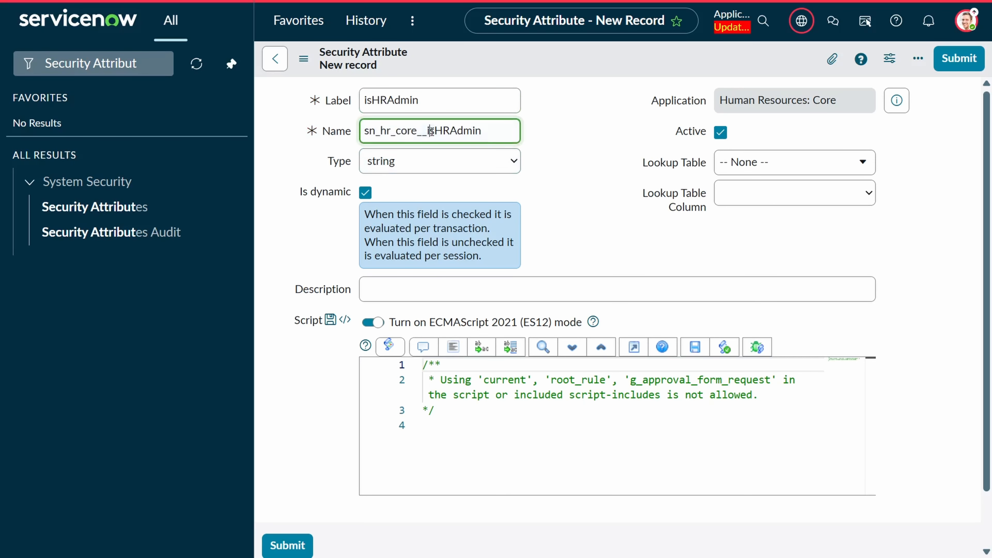
click(563, 168)
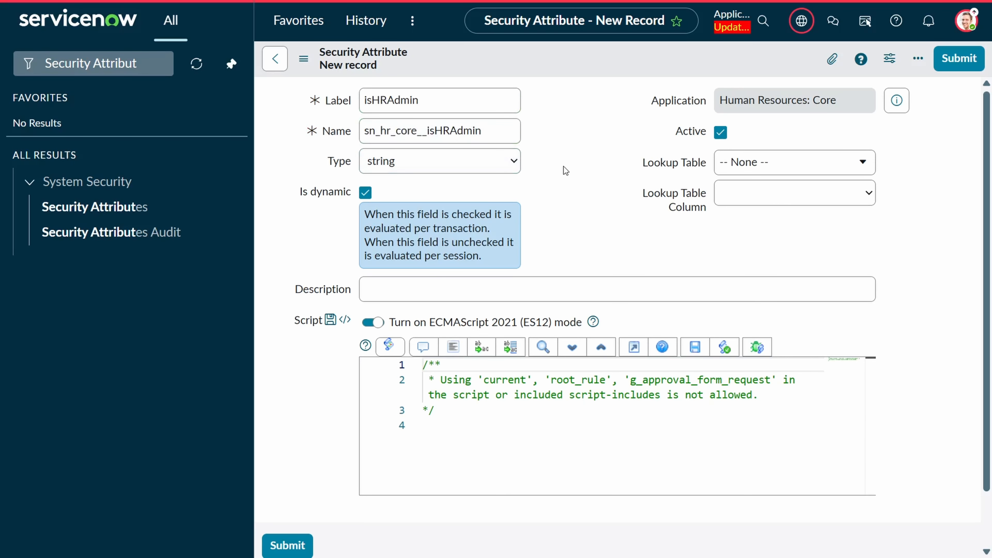
click(477, 169)
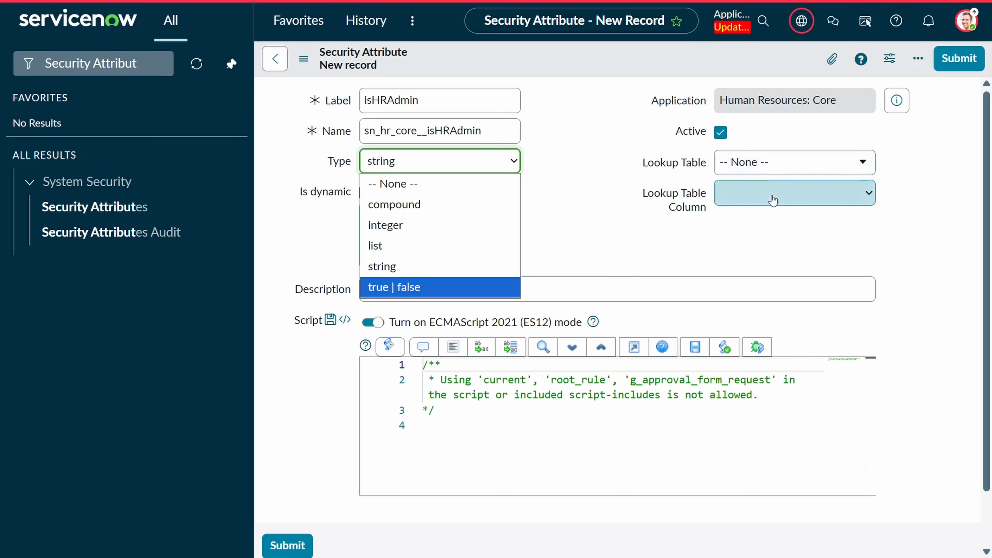
click(467, 205)
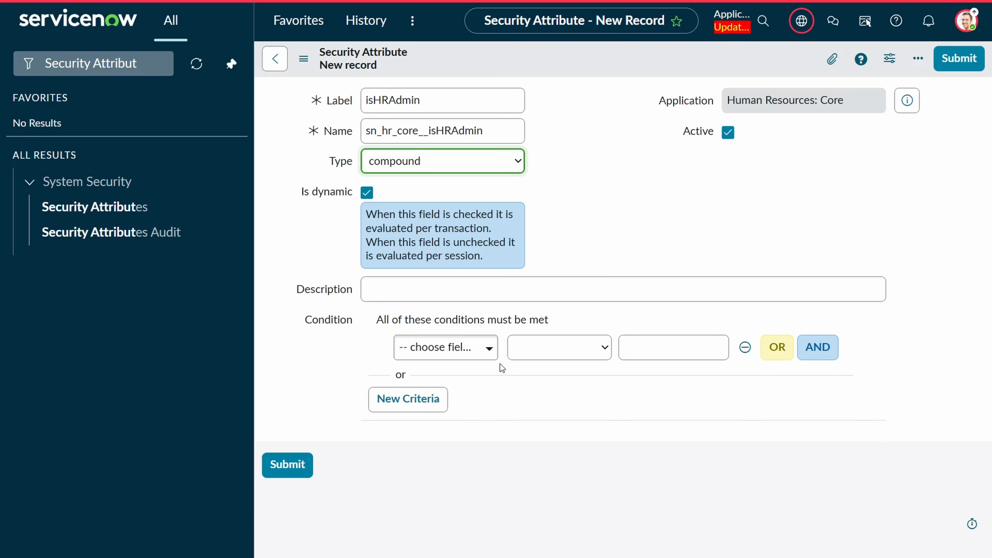
Step: Add the condition Role is sn_hr_core.admin to the isHRAdmin attribute and submit the record
click(490, 354)
click(489, 347)
text(role)
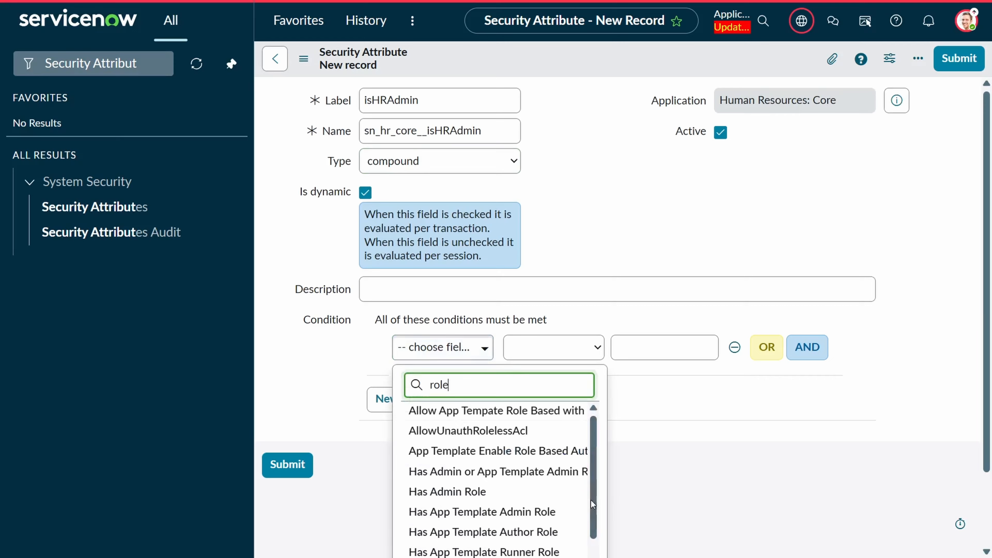
scroll(590, 500, down, 5)
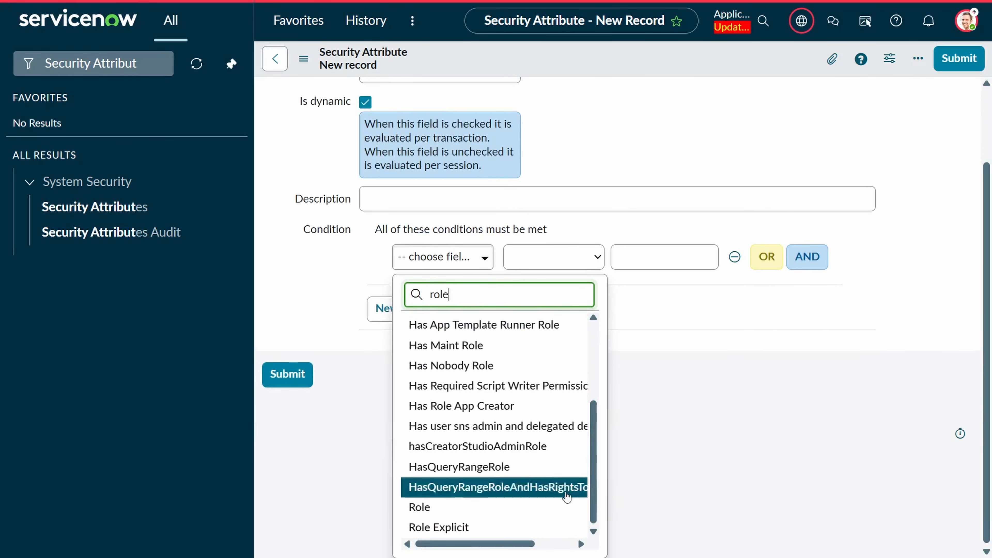
click(508, 509)
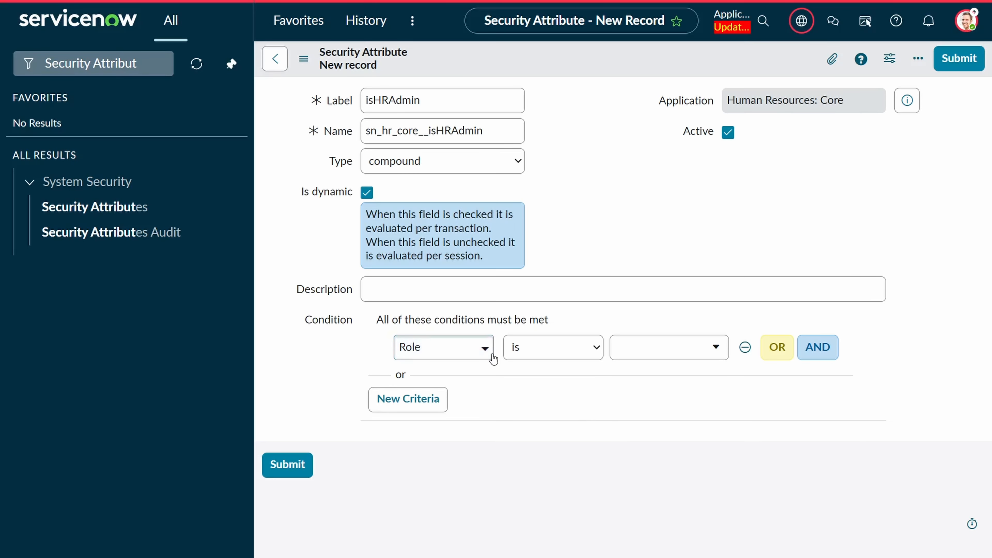
click(708, 350)
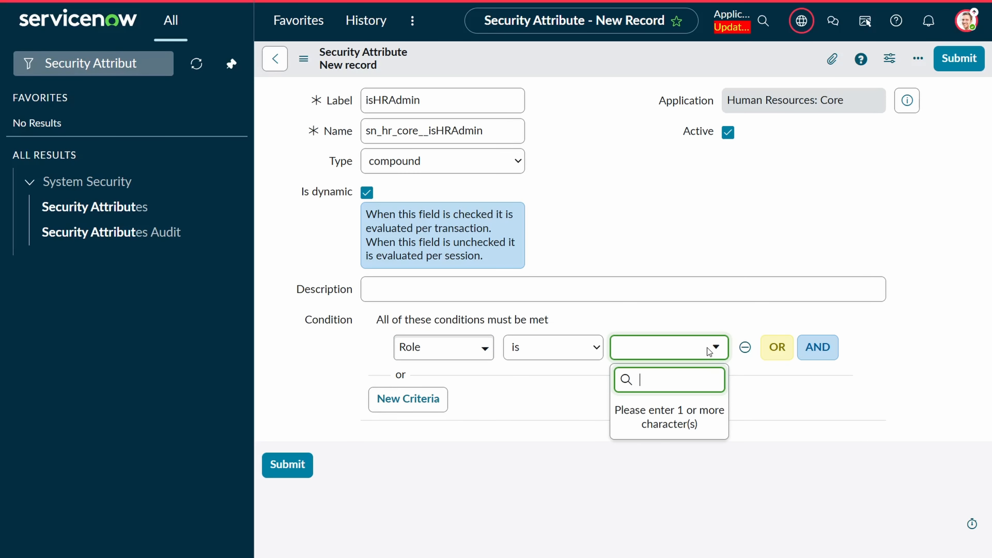
text(sn_)
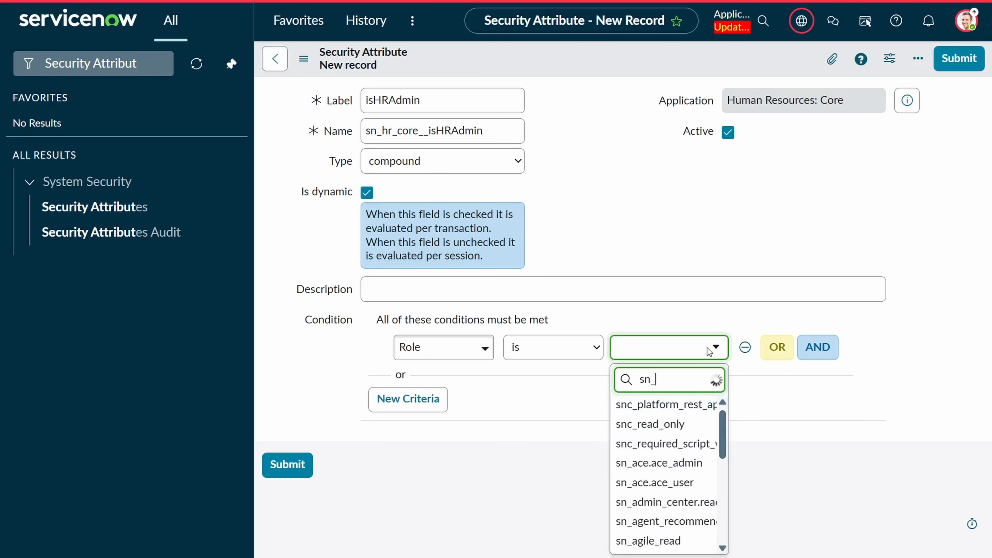
text(hr_cor)
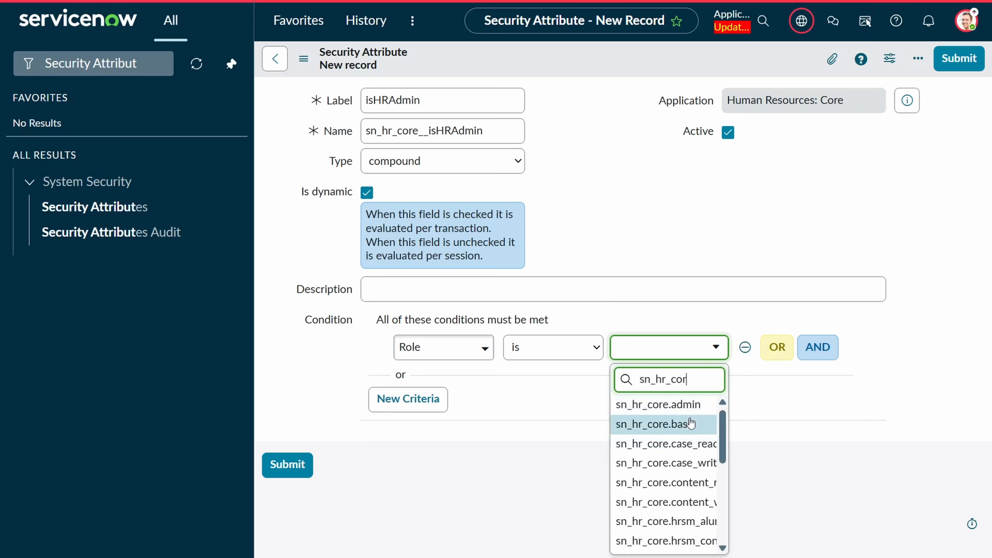
click(689, 406)
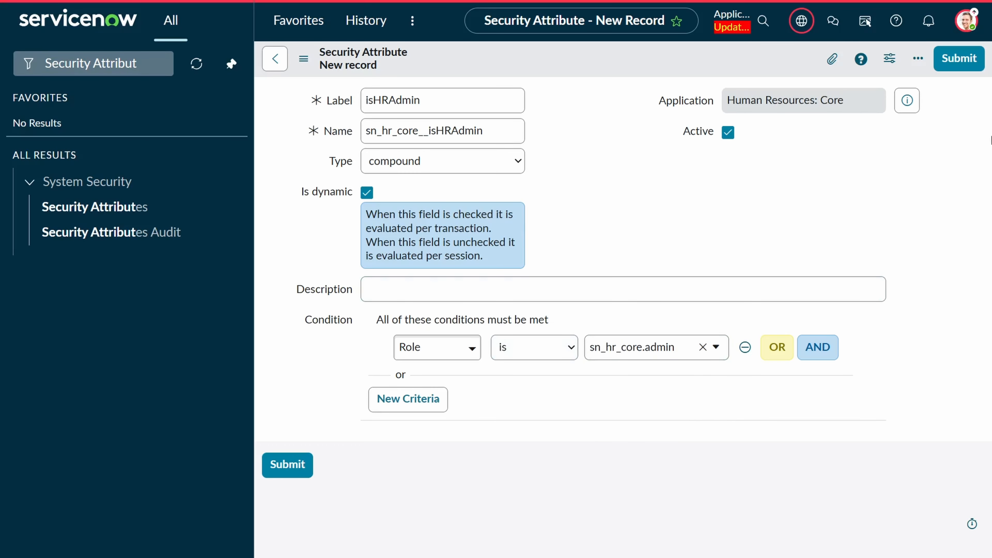
click(959, 58)
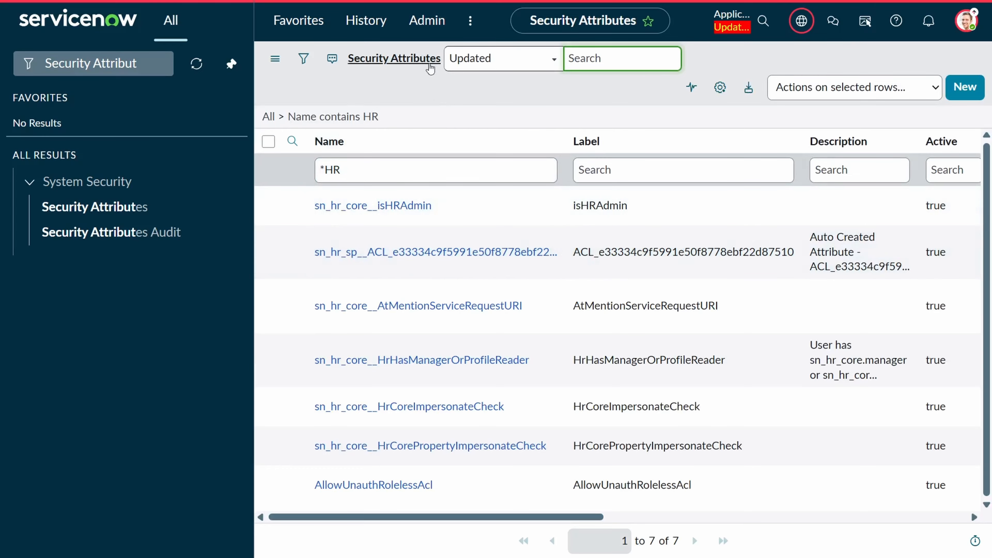
Step: Start a new record in Security Data Filters and set its table to HR Case [sn_hr_core_case]
click(144, 63)
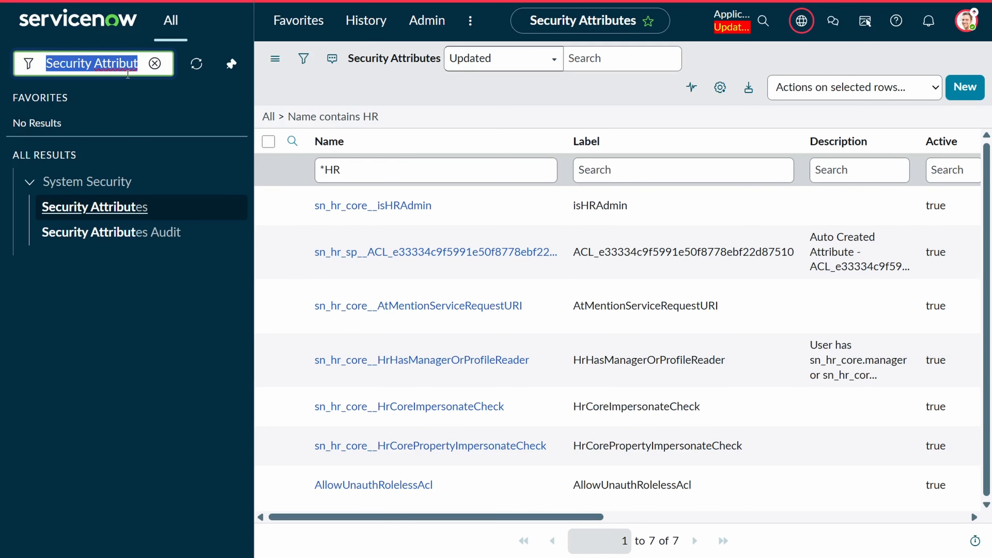
text(Security)
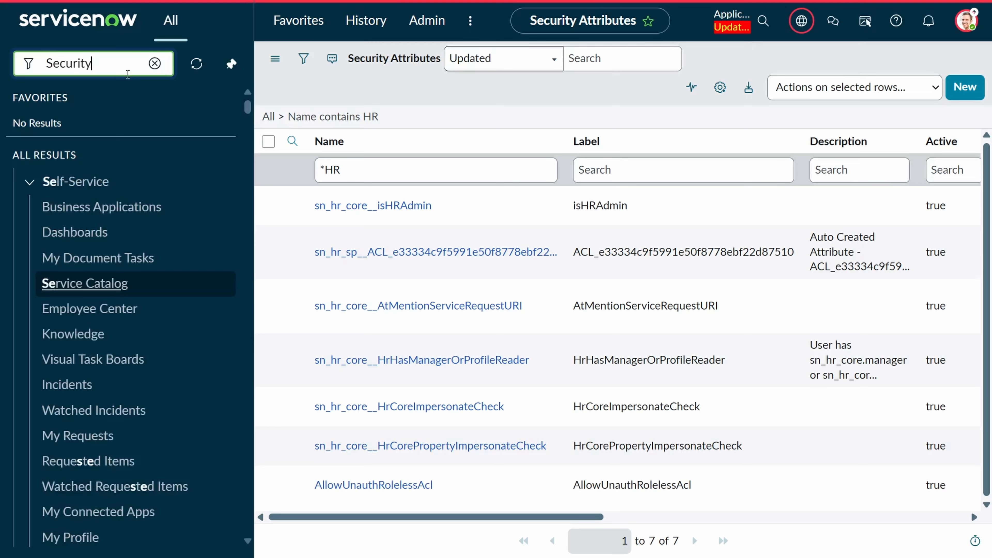
text( Data)
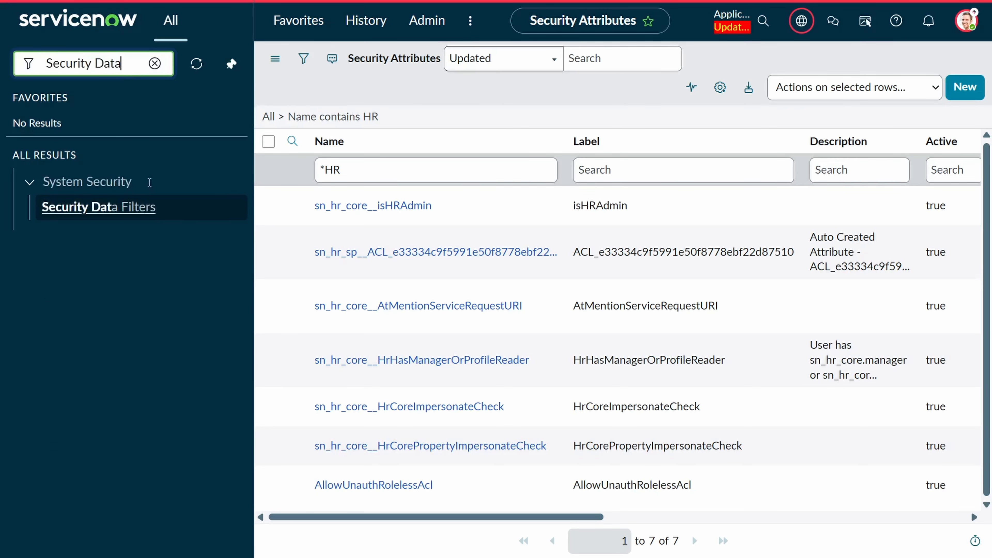
click(131, 207)
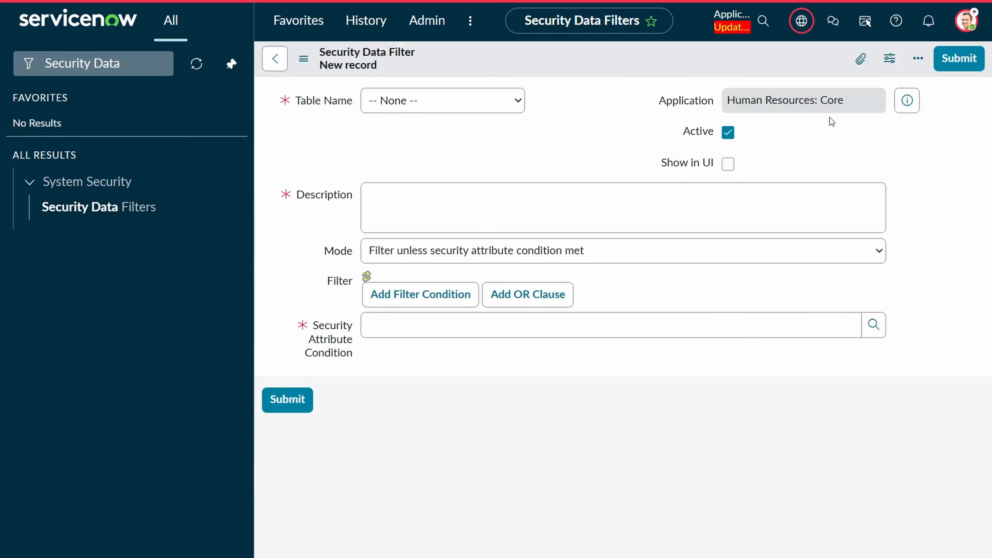
click(446, 107)
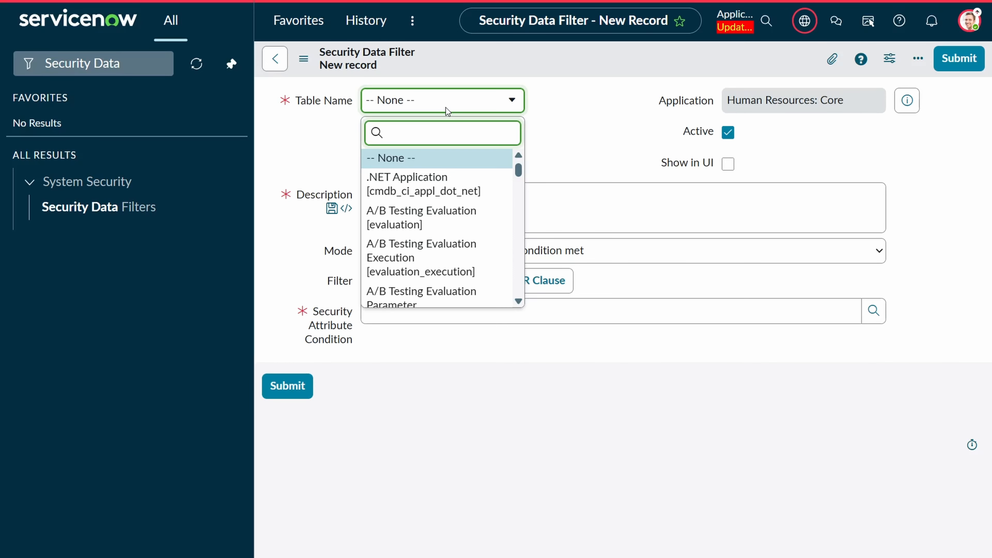
text(sn_hr_core_cas)
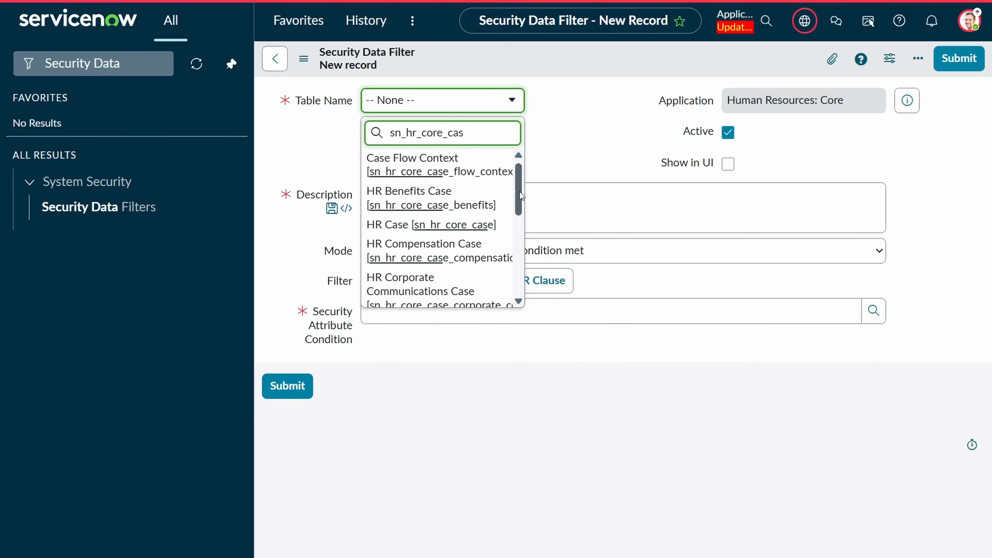
click(430, 225)
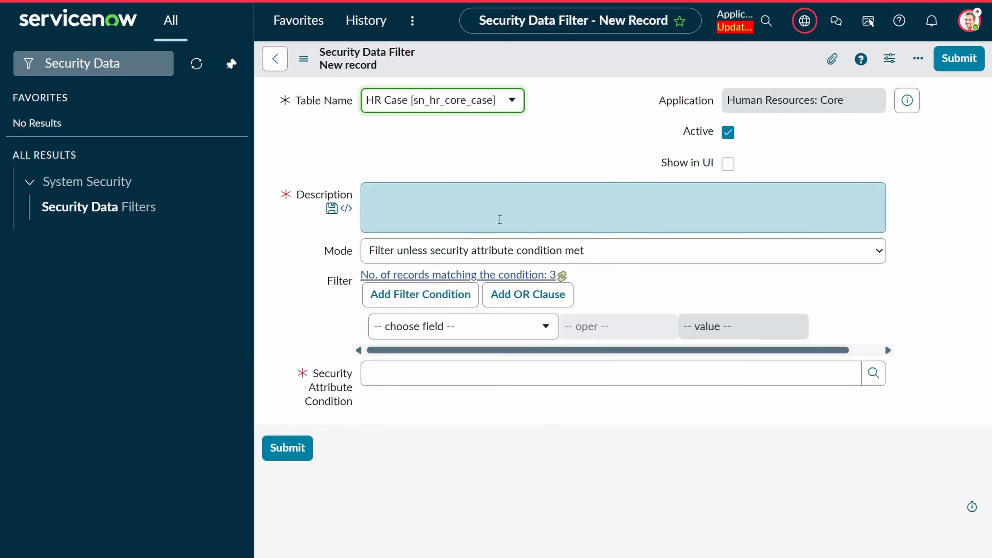
Step: Enter the filter description "Restrict access to HR data based on data owner and allow full access to HR admins."
click(452, 207)
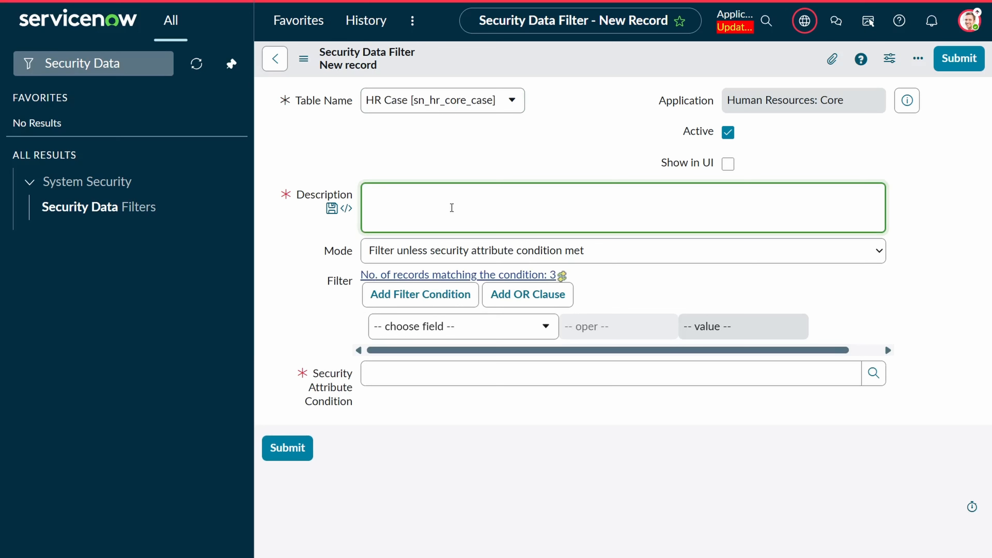
text(Restrict access to HR data based on )
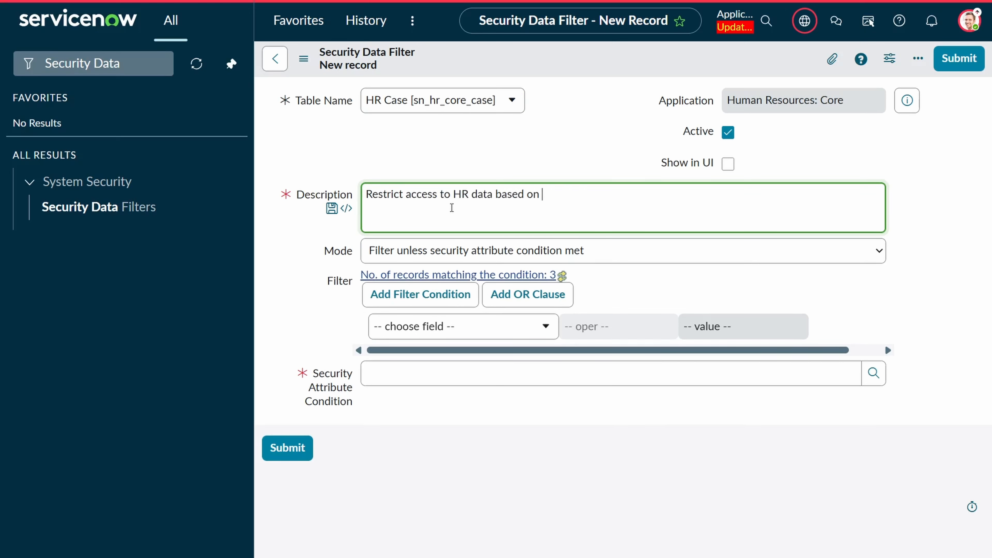
text(data owner and allow full access)
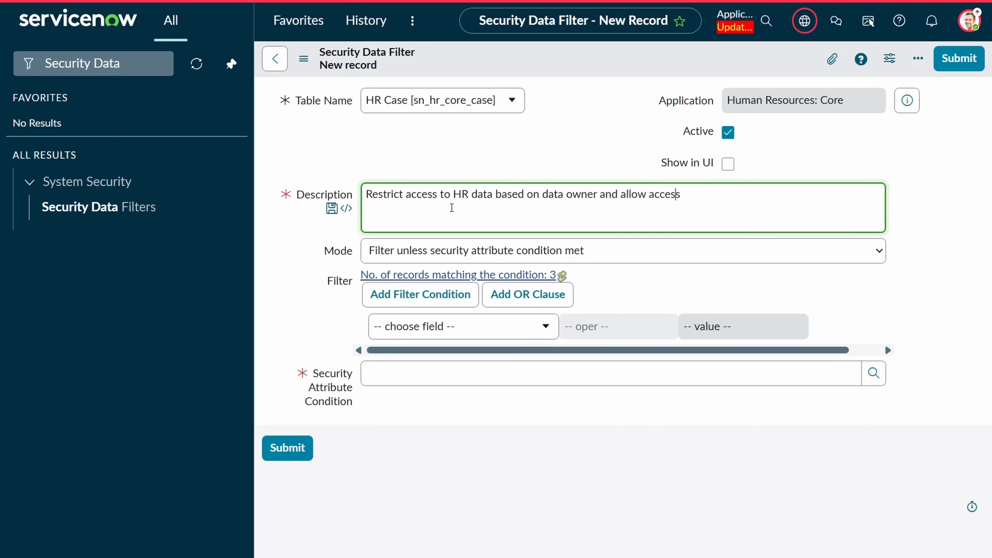
key(ctrl+Left)
text(full)
key(End)
text(to HR)
Step: Choose the mode "Filter unless security attribute condition met" and set the filter condition to Opened for is (dynamic) Me
click(474, 254)
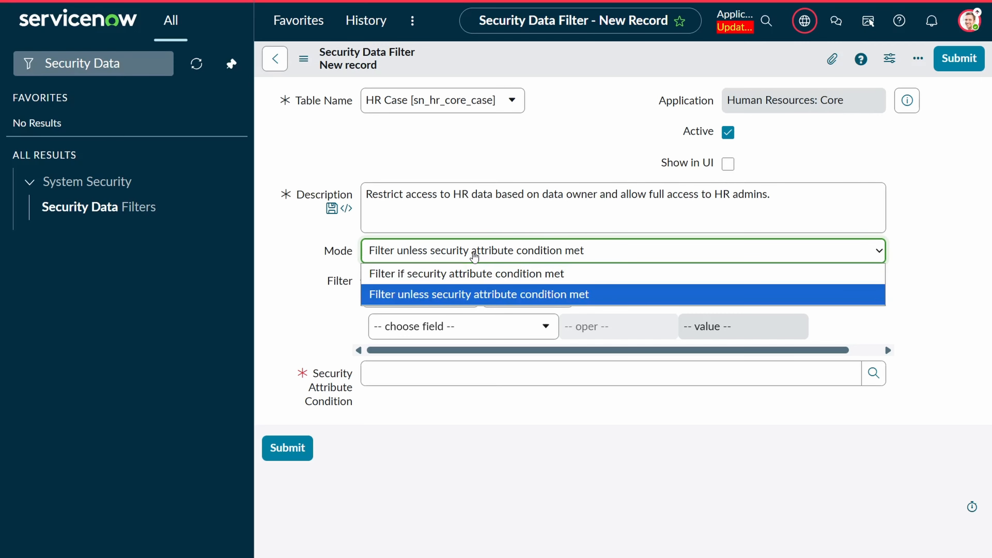
click(439, 299)
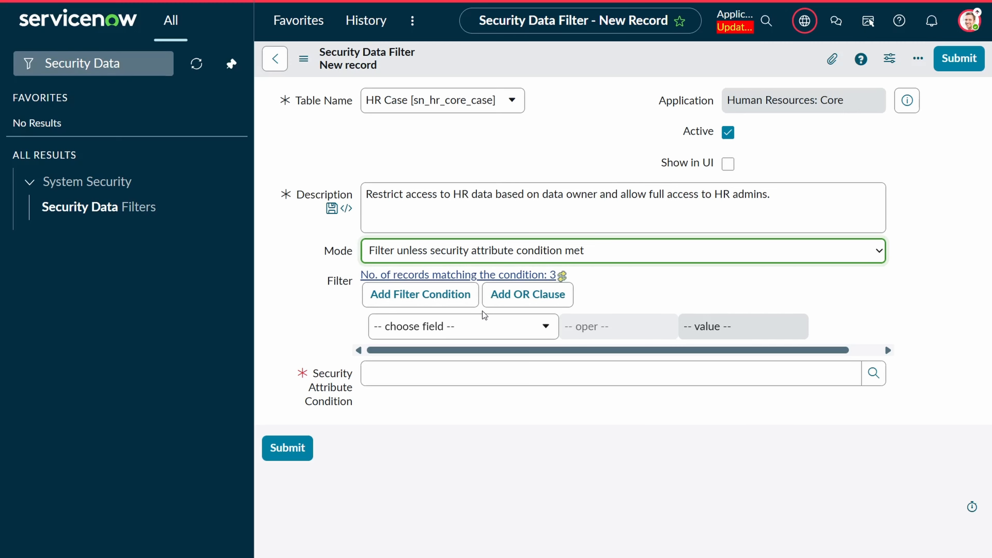
click(476, 328)
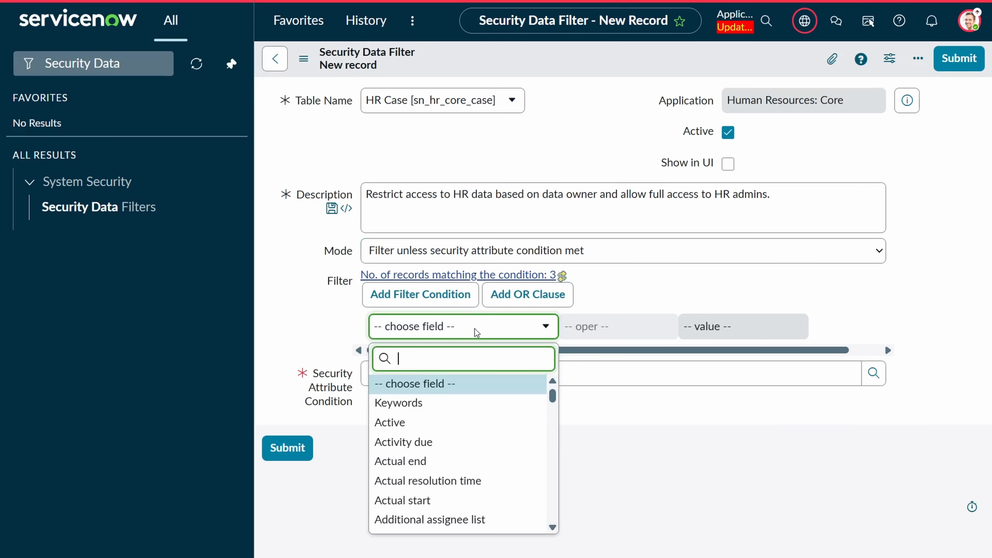
text(open)
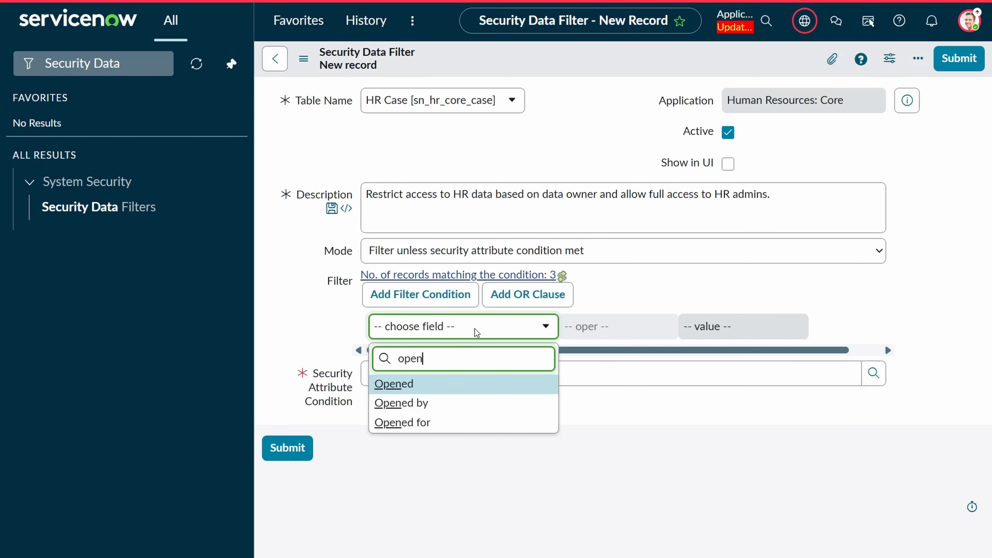
click(449, 421)
click(640, 326)
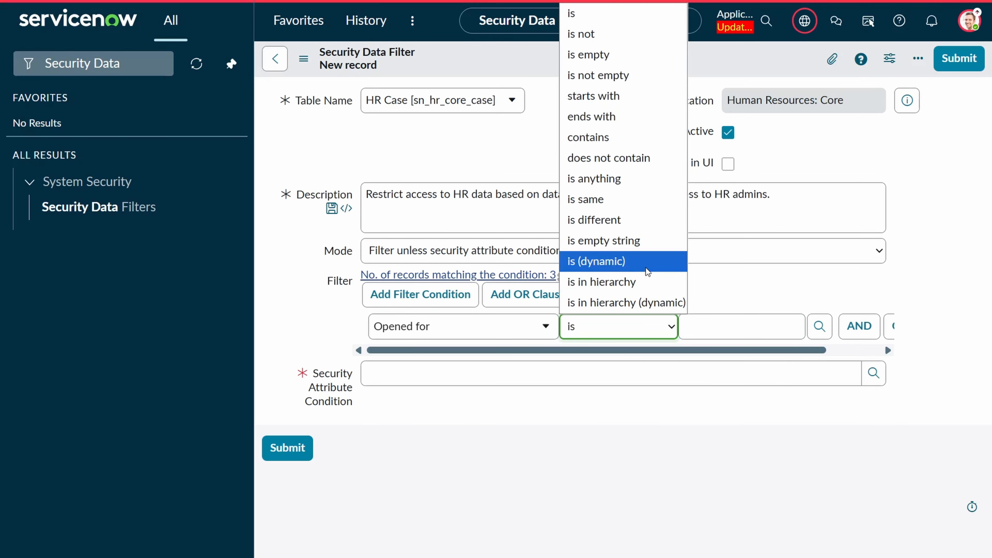
click(646, 268)
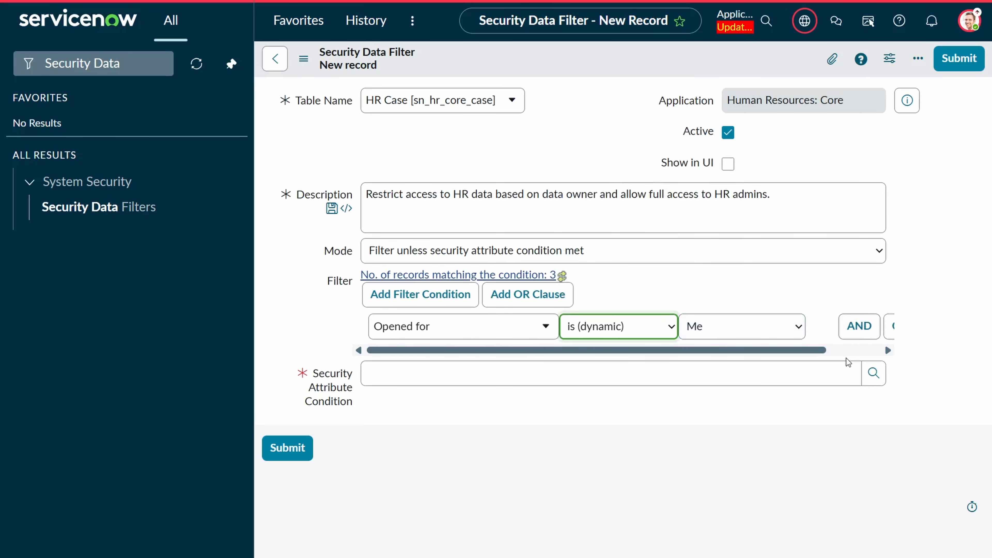
Step: Add an OR condition to the filter so that Assignment group is (dynamic) One of My Groups
drag(822, 350, 842, 350)
click(834, 325)
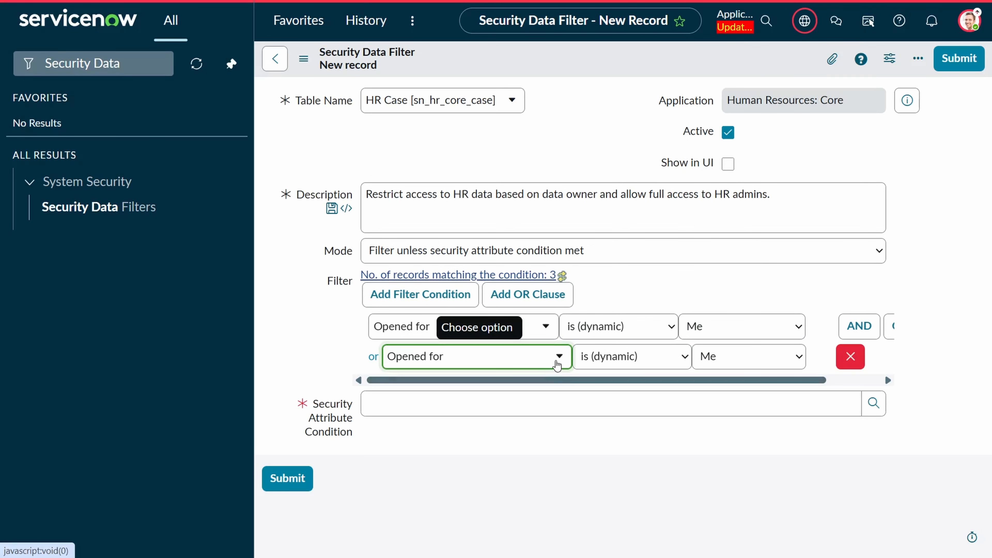
click(557, 365)
text(as)
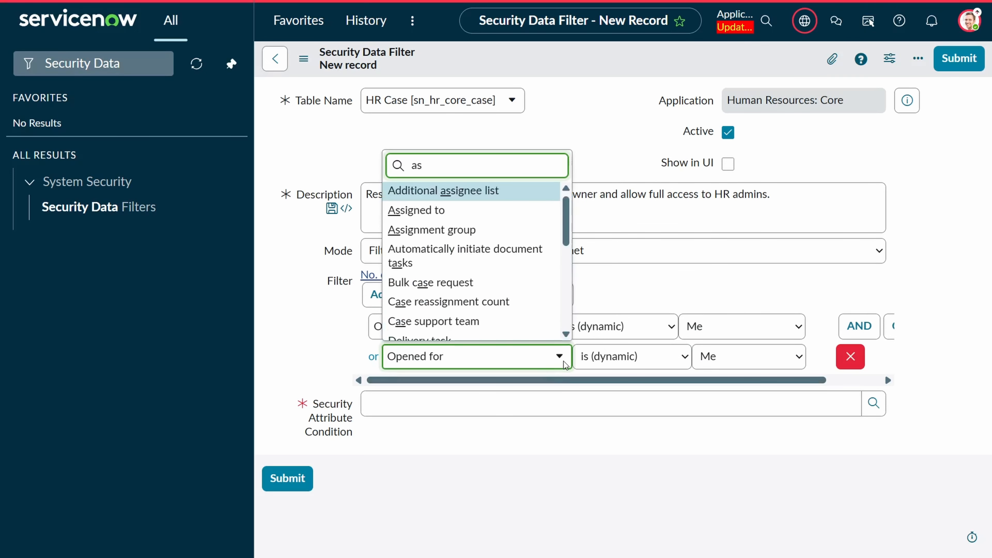
text(signed)
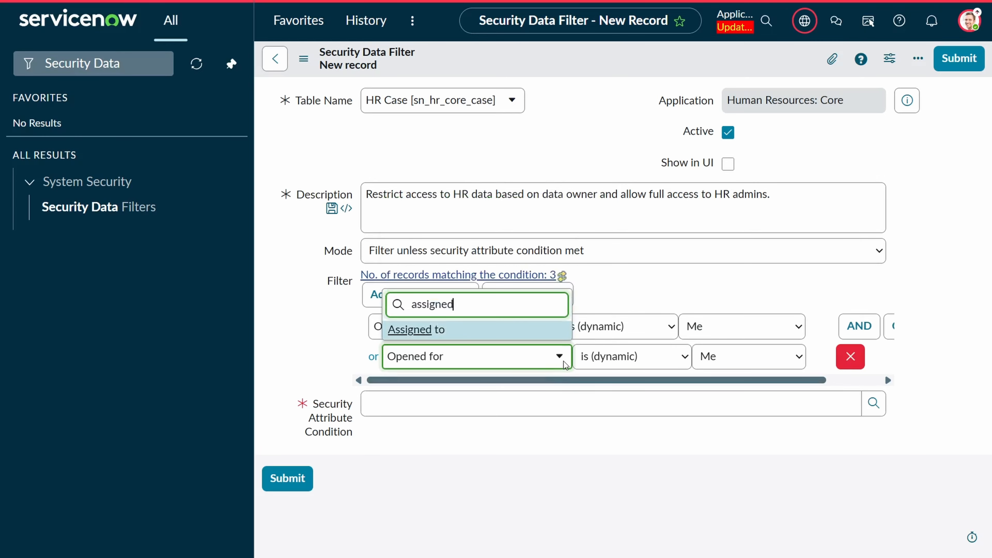
key(BackSpace)
key(BackSpace)
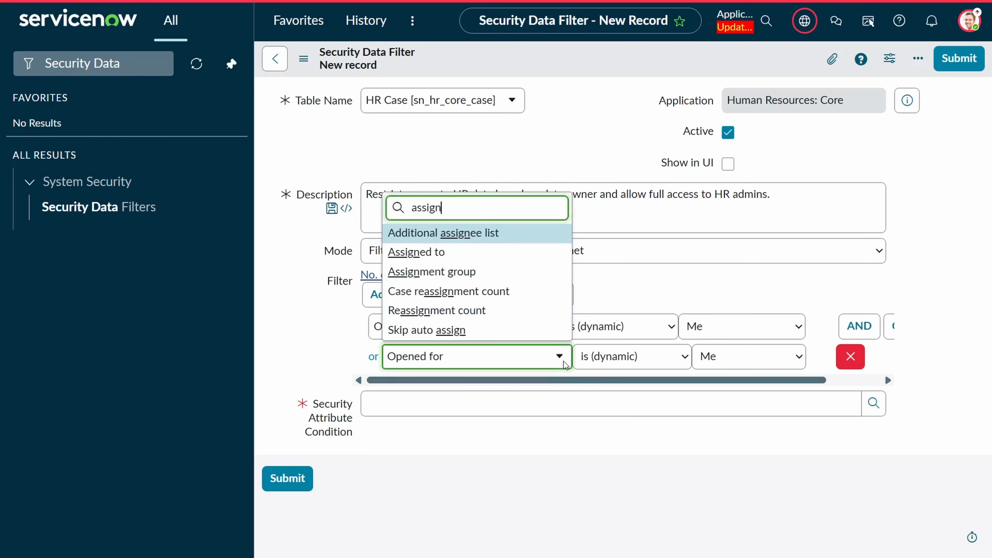
click(449, 278)
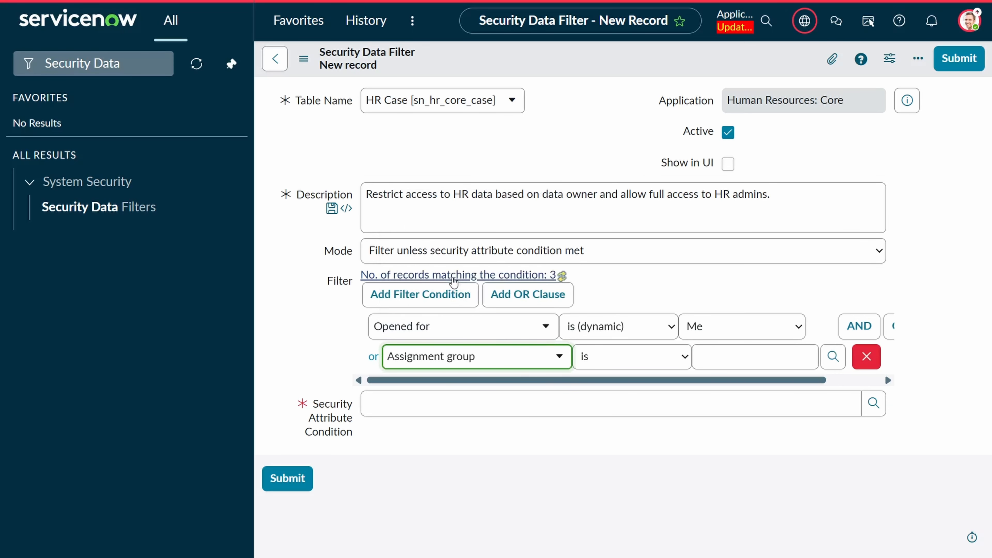
click(635, 364)
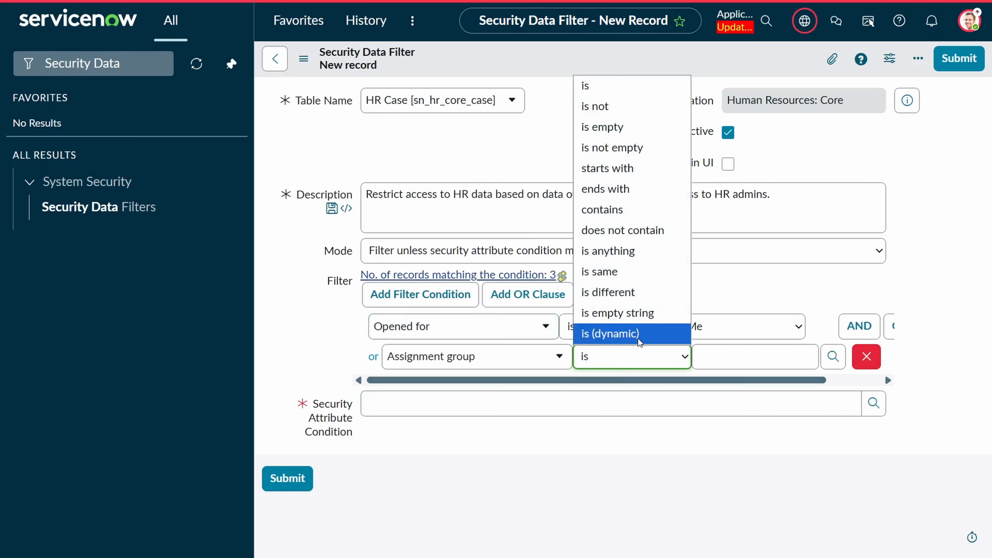
click(633, 333)
click(686, 464)
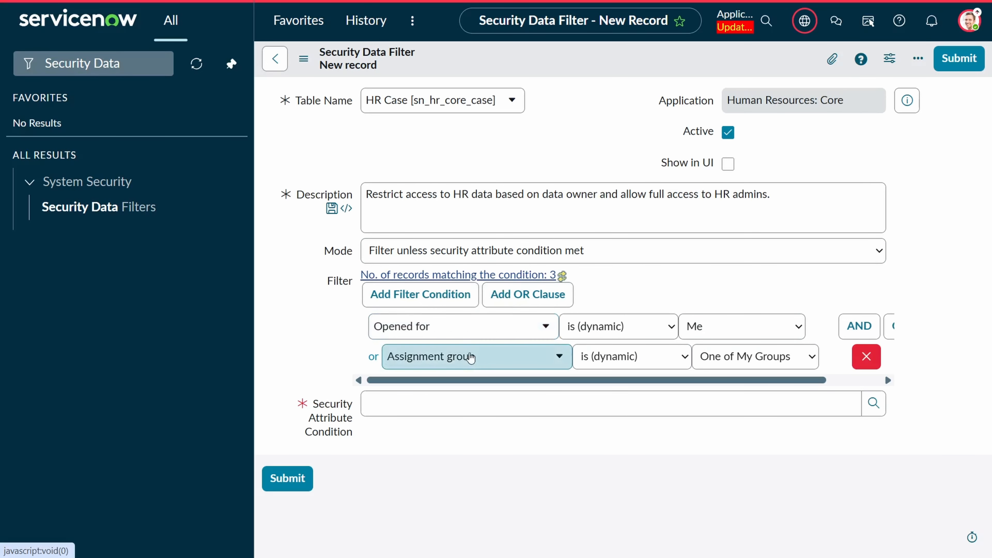
Step: Set the Security Attribute Condition to sn_hr_core__isHRAdmin and preview the attribute record
click(873, 403)
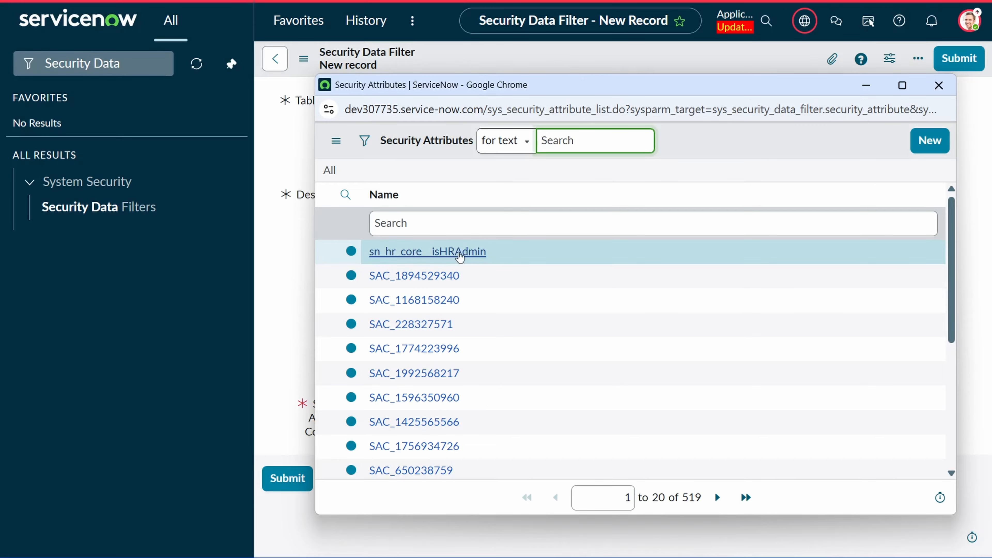
click(464, 253)
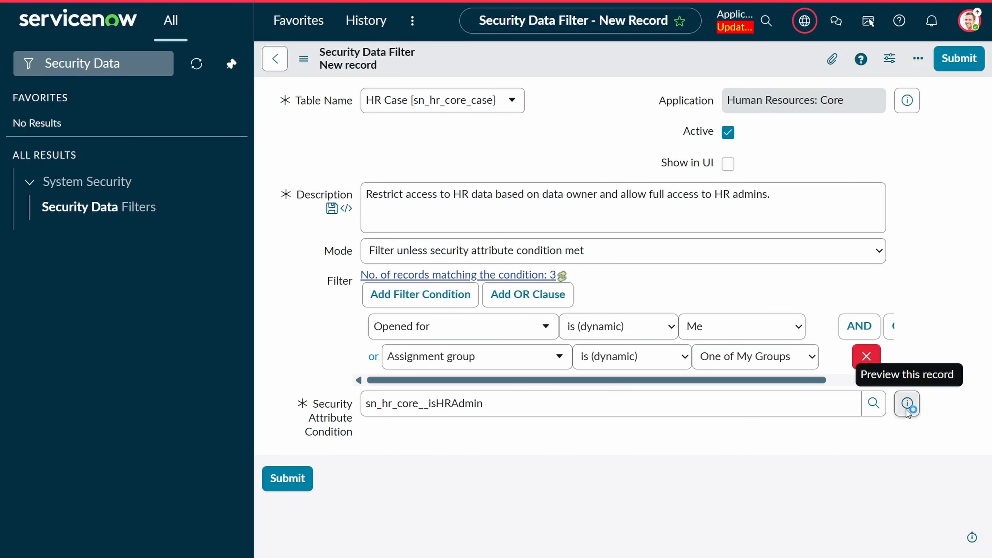
click(907, 413)
scroll(837, 367, down, 5)
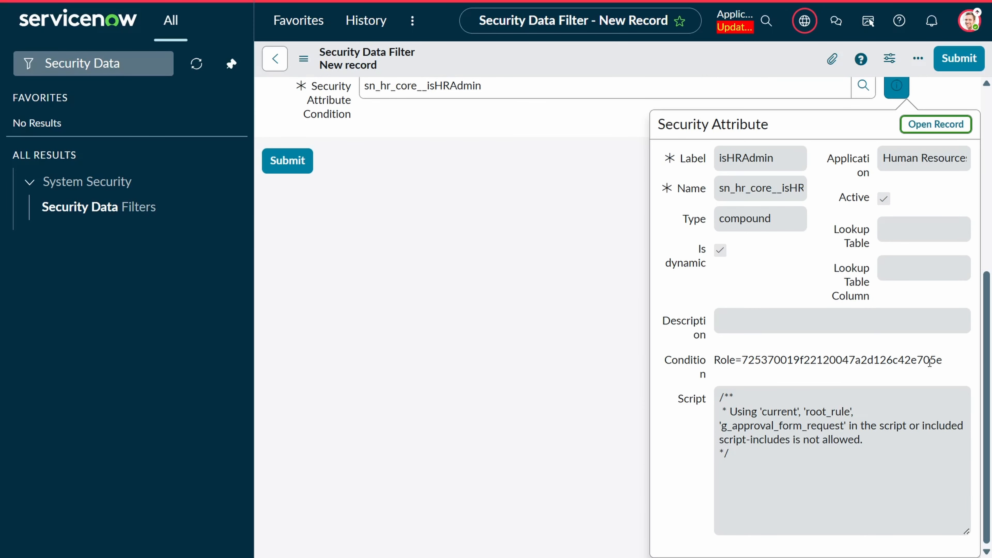
scroll(843, 388, up, 4)
click(555, 359)
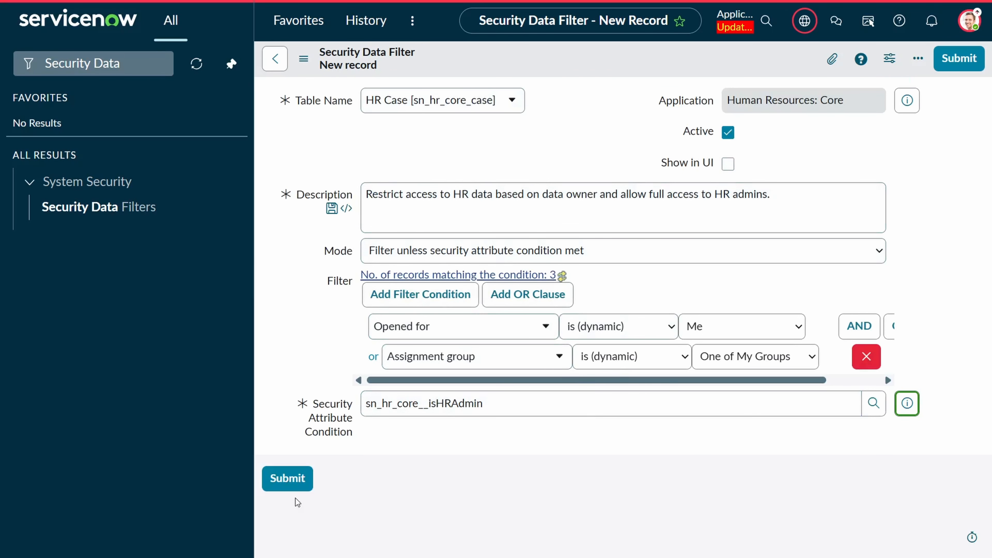
Step: Submit the new security data filter and open the list of all HR cases
click(288, 479)
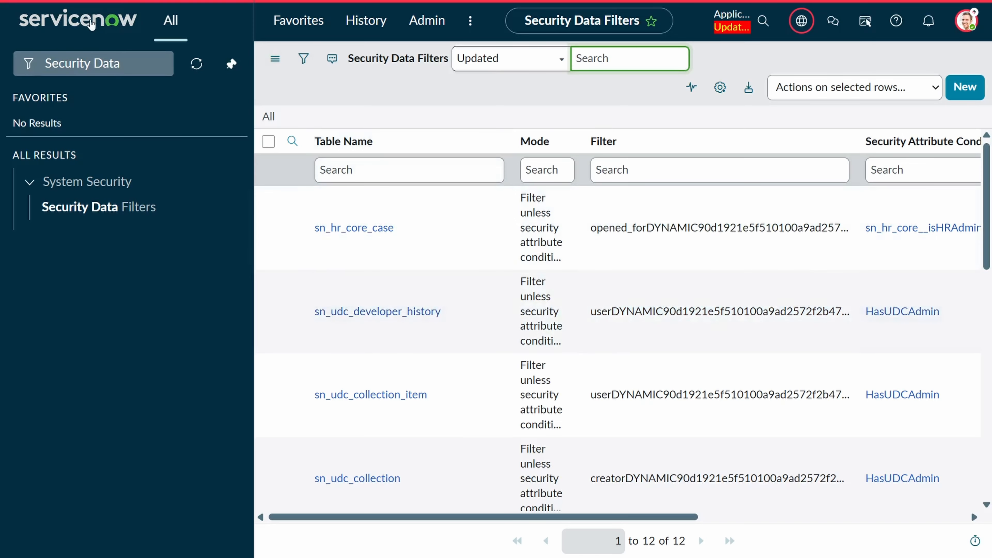
click(78, 19)
text(HR)
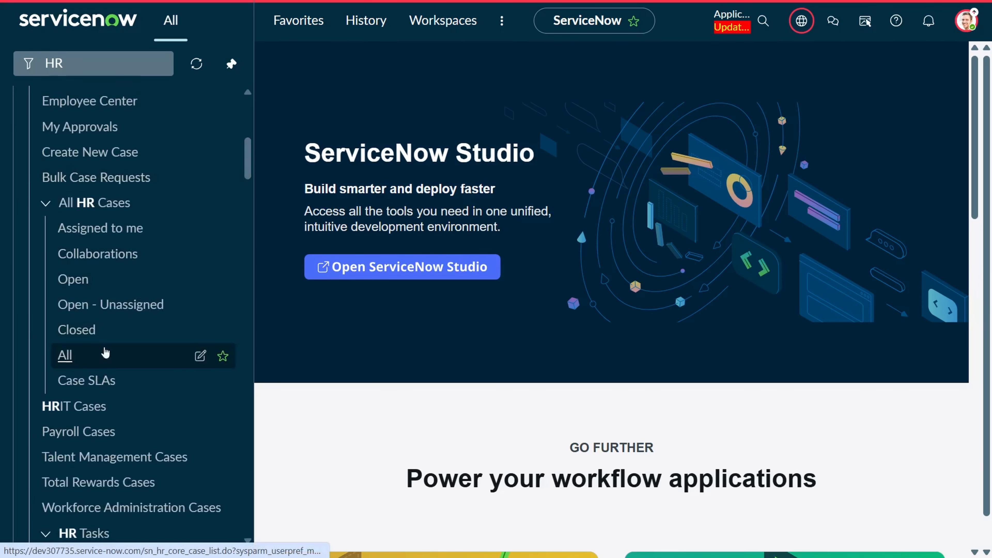
click(84, 354)
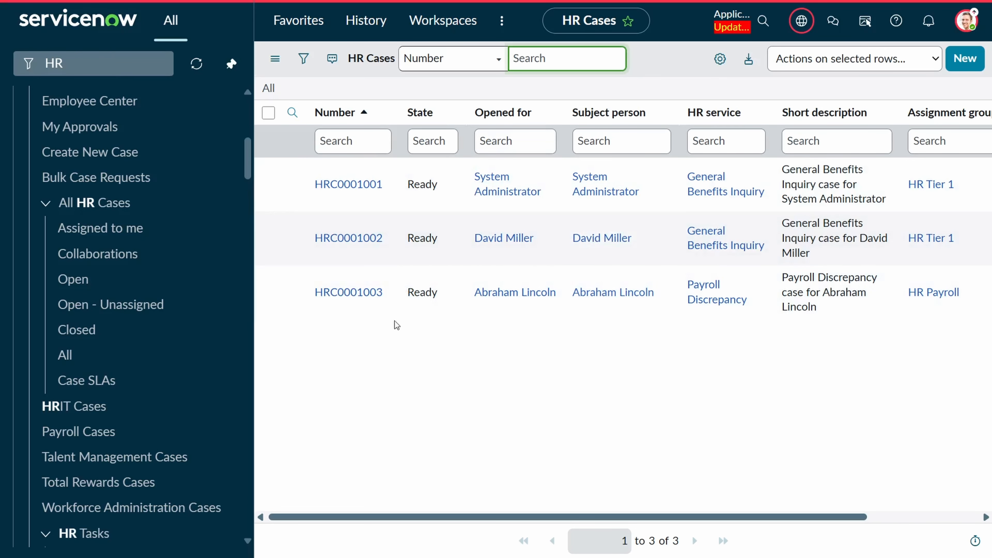
Step: Open the System Administrator's user record and filter its roles with *admin to examine the assigned admin roles
click(966, 21)
click(617, 374)
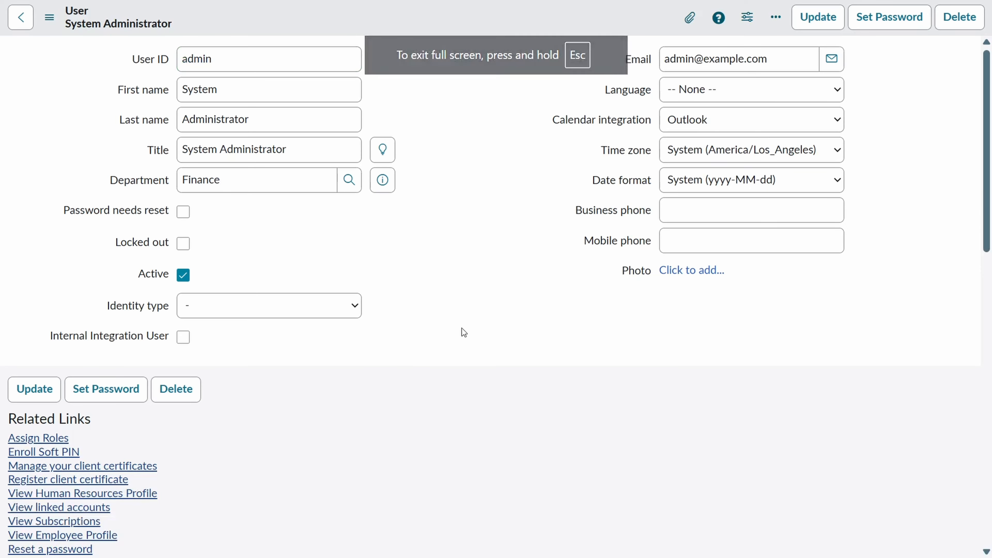
scroll(496, 318, down, 5)
scroll(496, 318, down, 4)
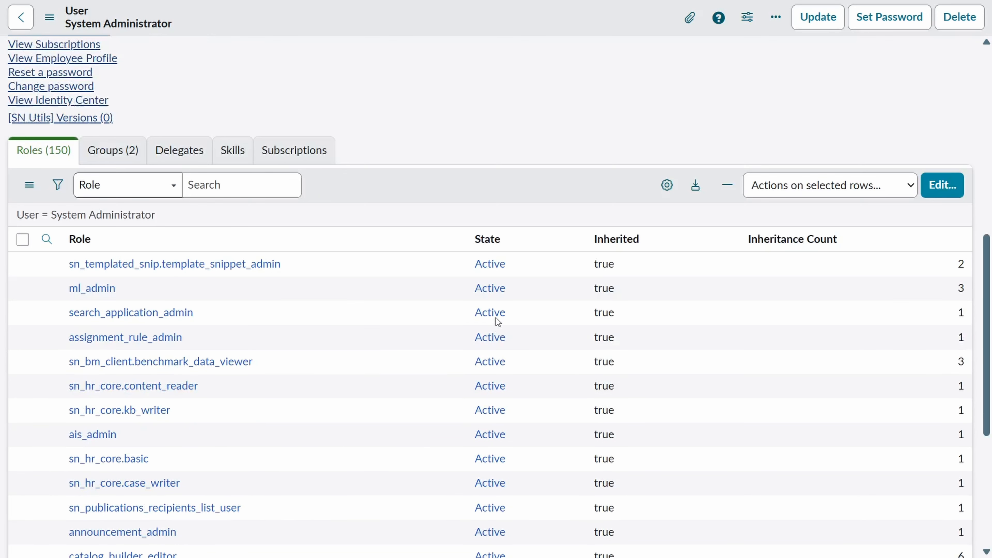
click(256, 195)
text(*admin)
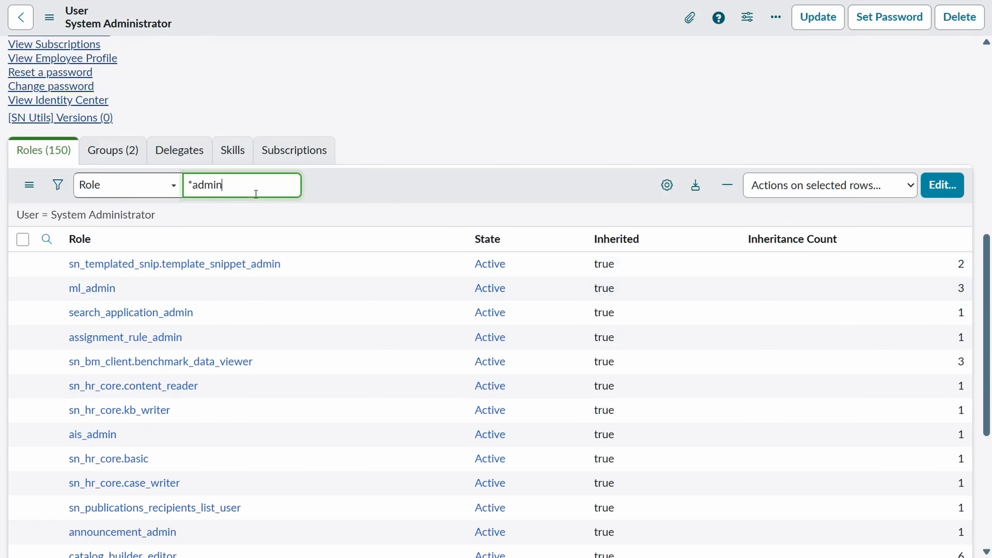
key(Return)
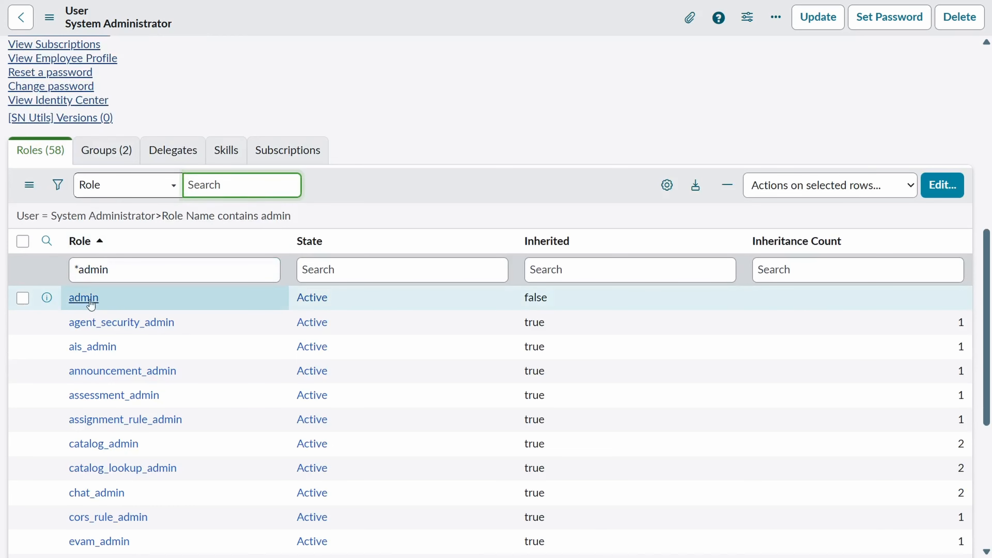
click(170, 291)
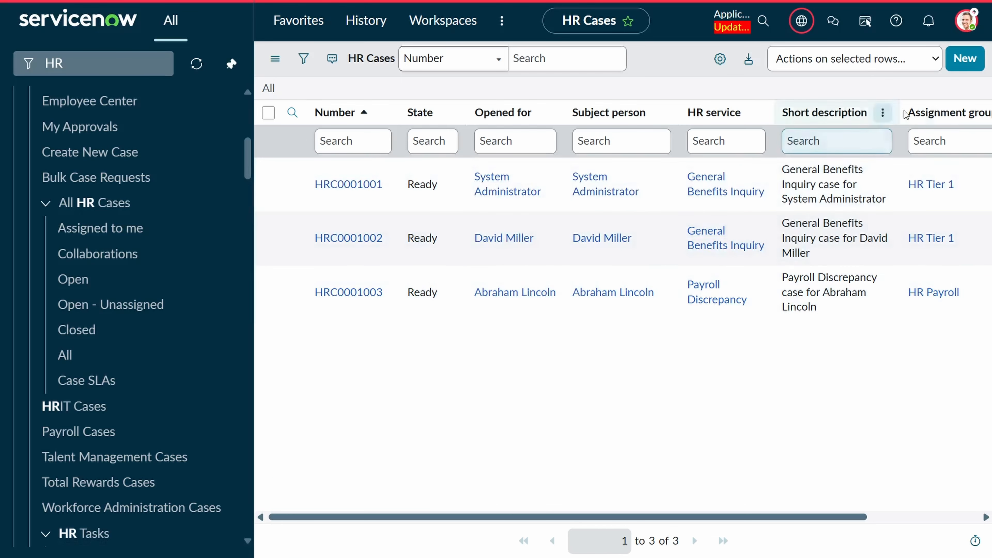
Step: Impersonate the user for whom the Payroll Discrepancy case was opened
click(966, 24)
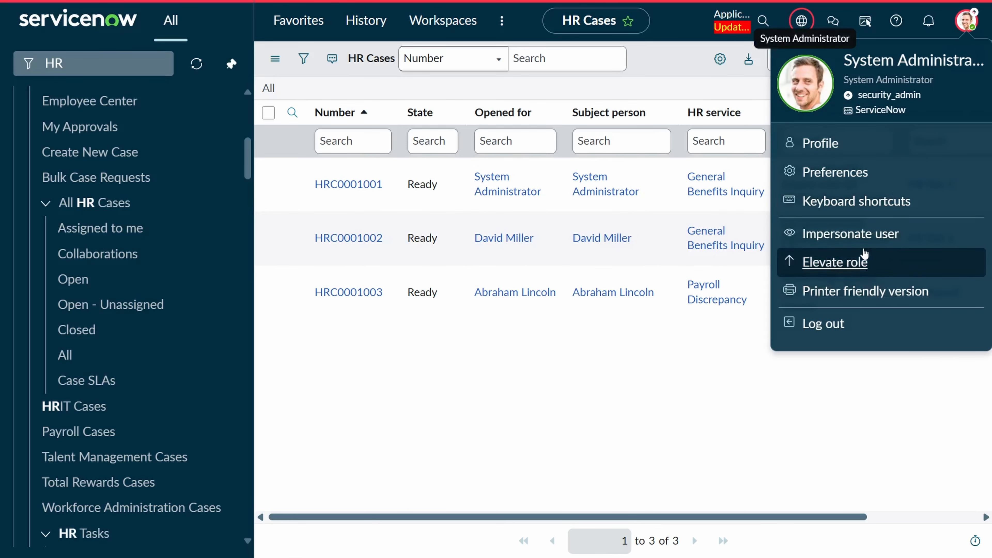
click(854, 234)
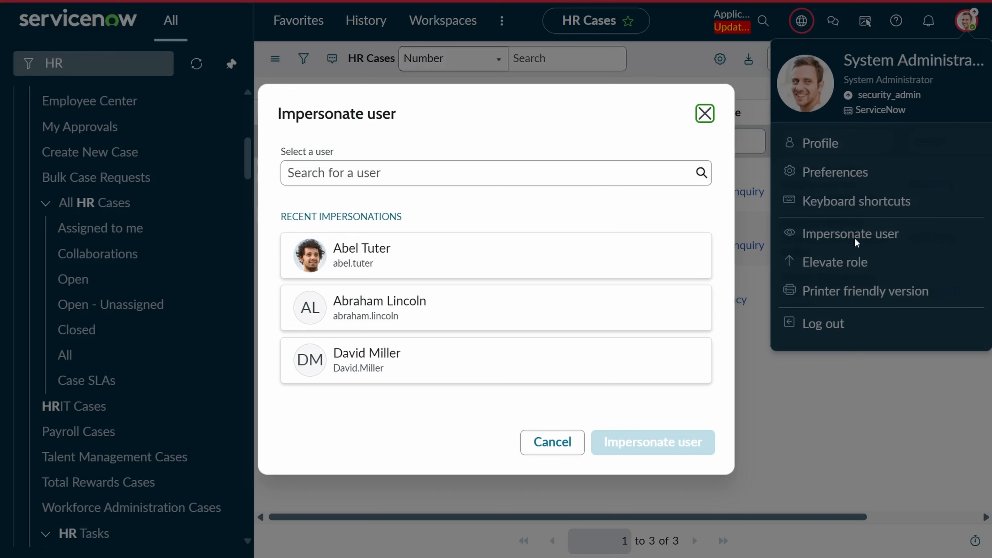
click(454, 317)
click(639, 449)
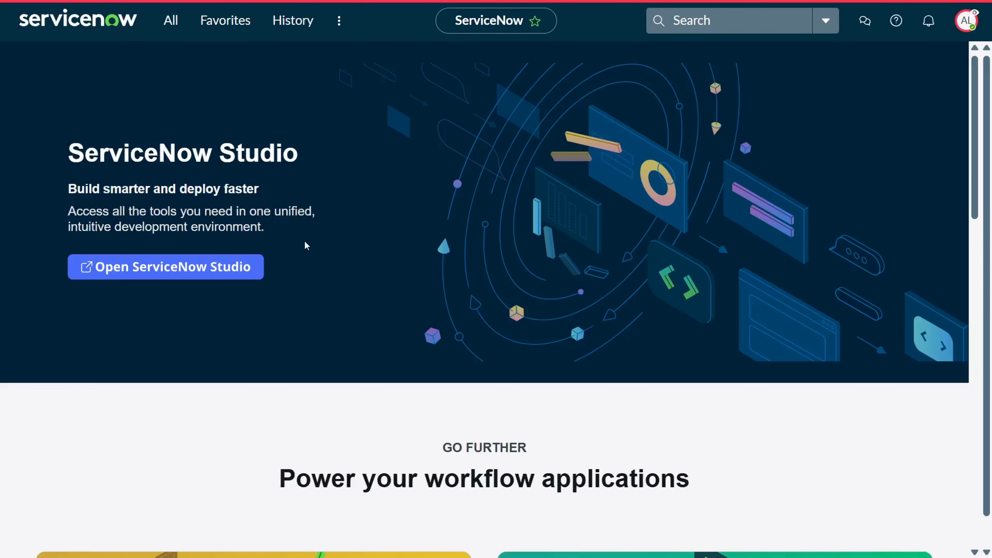
Step: Check the list of all HR cases as the impersonated user and end the impersonation
click(173, 34)
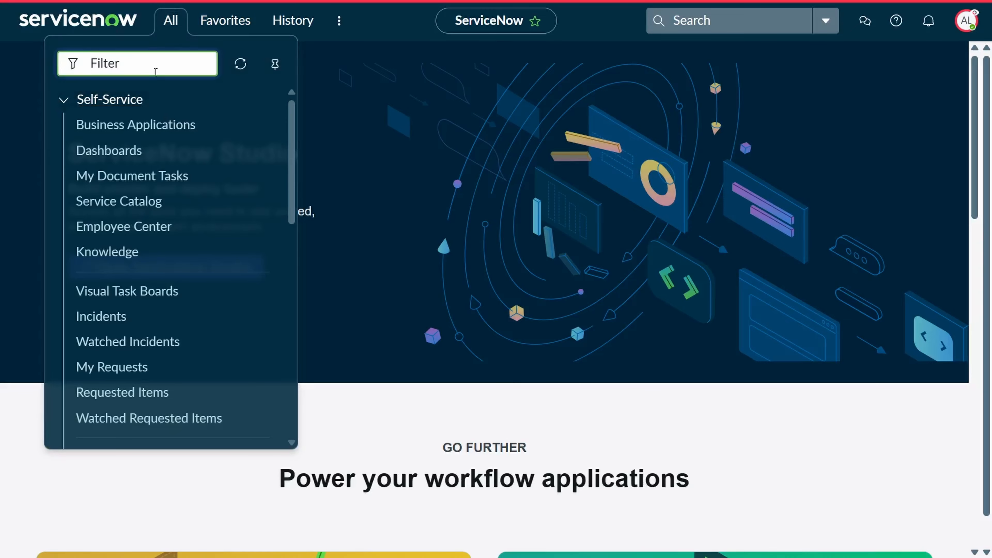
text(HR)
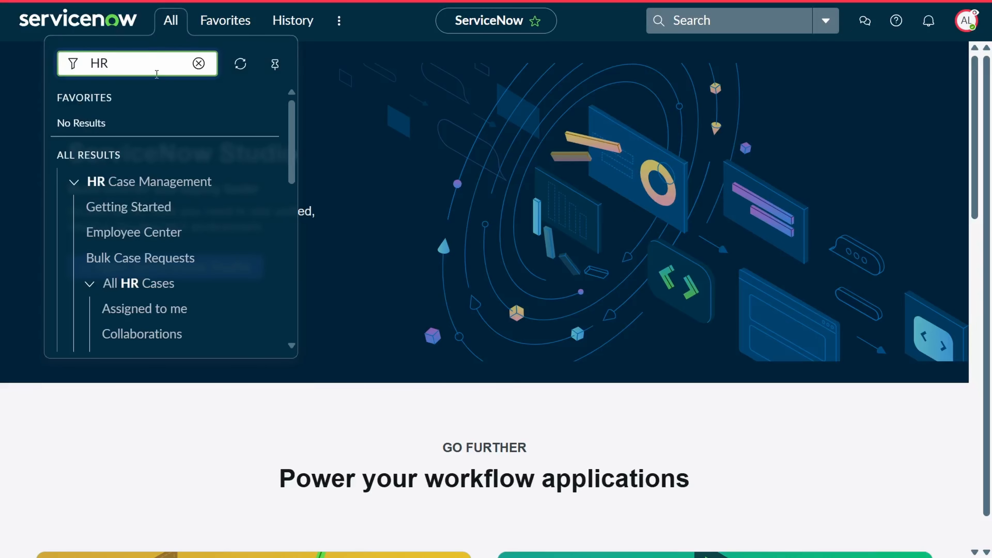
scroll(219, 266, down, 5)
click(152, 197)
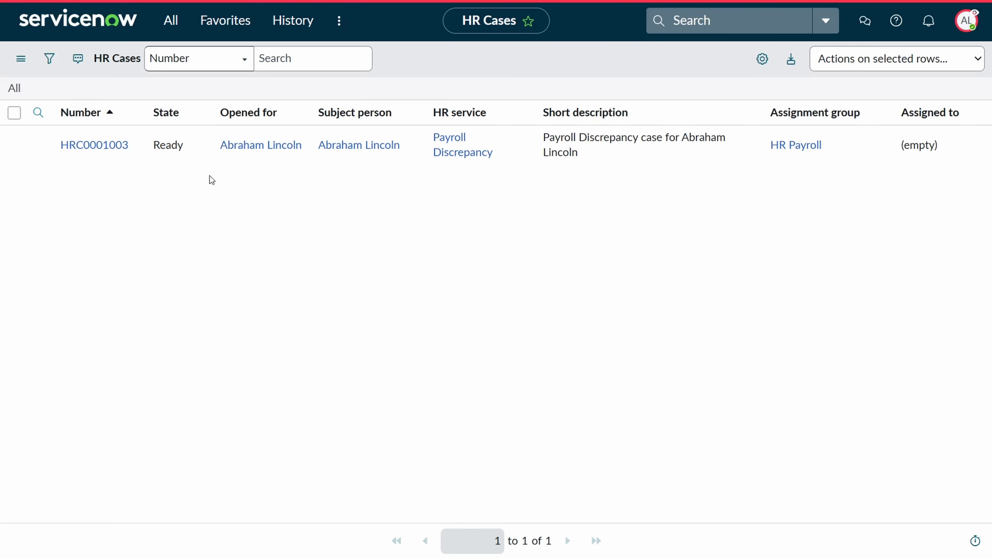
click(966, 21)
click(844, 231)
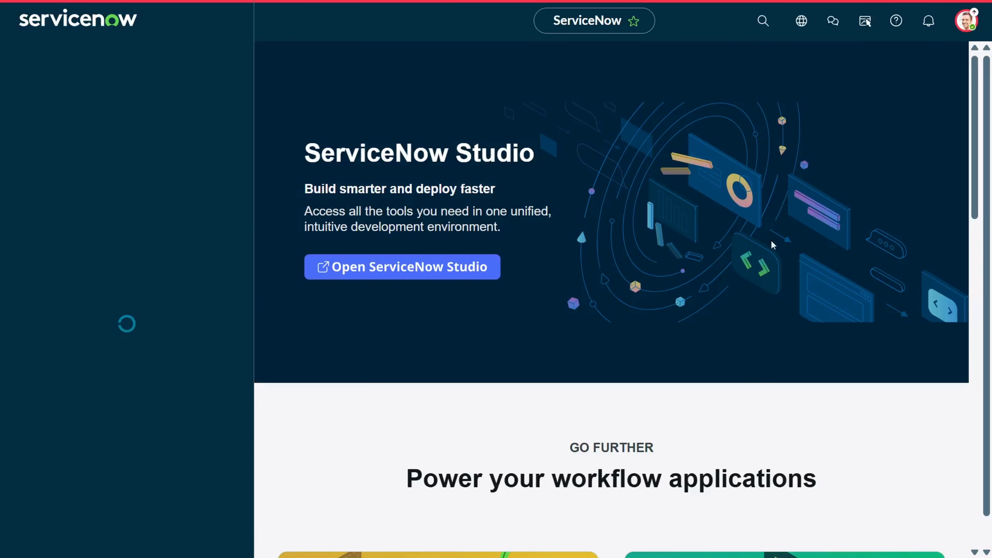
Step: Reopen the list of all HR cases as administrator and examine the members of the HR Tier 1 assignment group
click(106, 62)
text(HR)
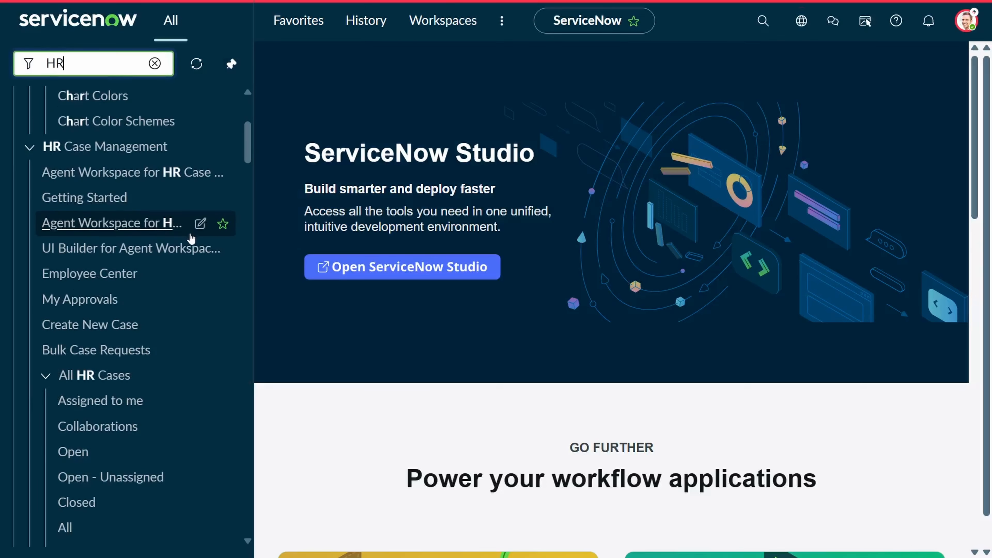
click(100, 457)
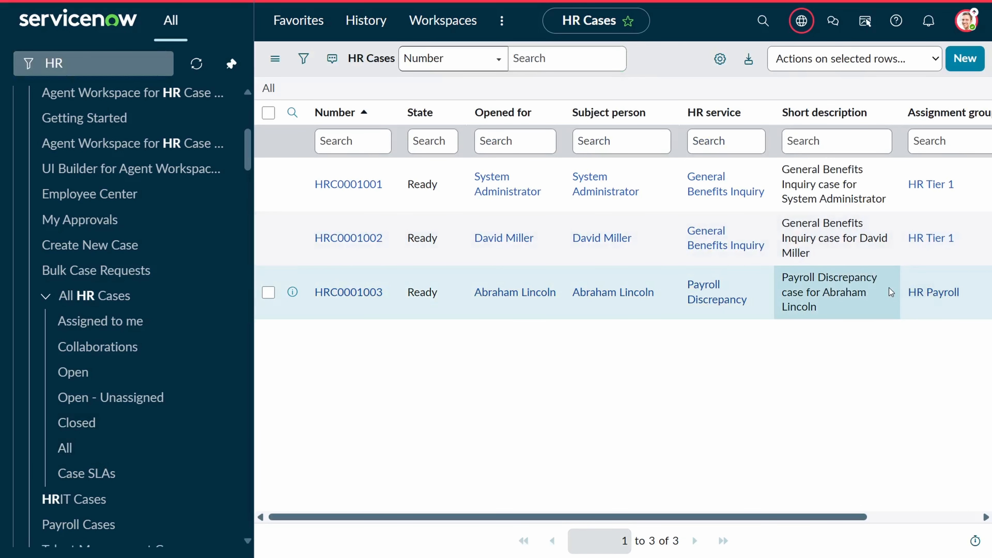
click(930, 184)
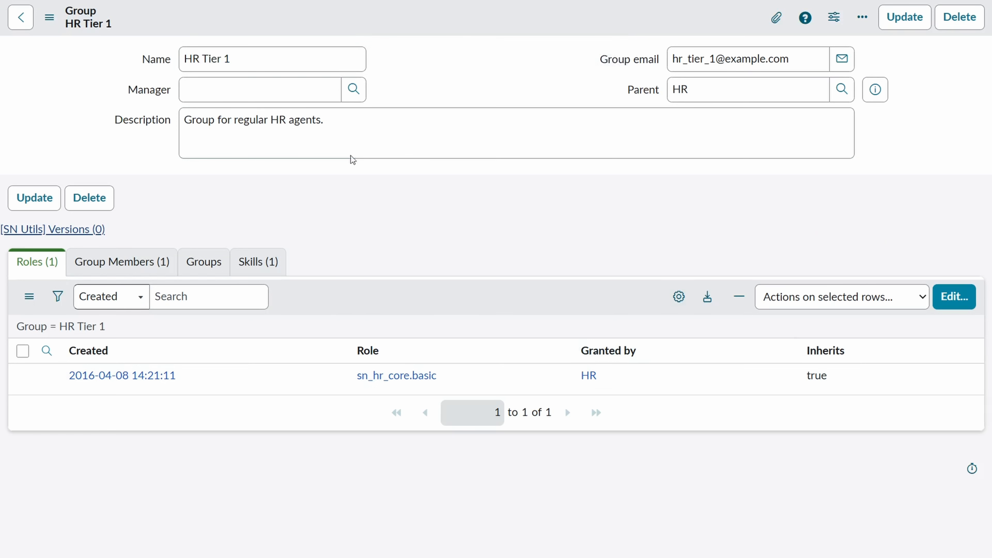
click(150, 269)
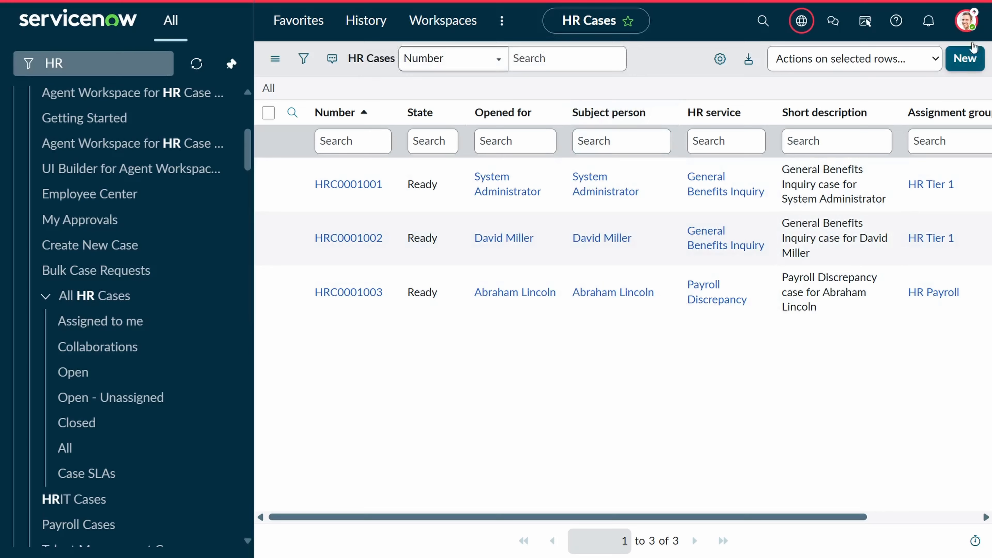
Step: Impersonate the first user in the recent impersonations
click(966, 21)
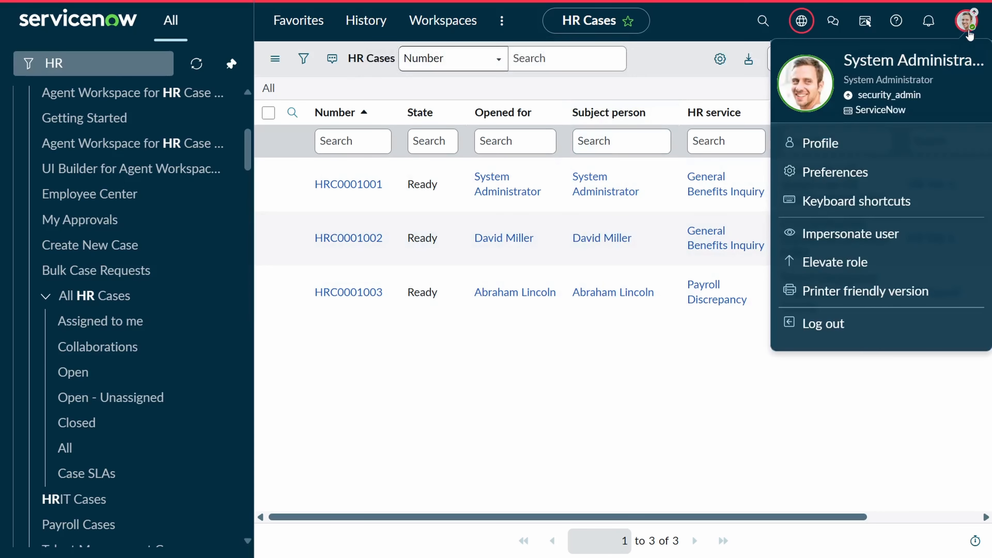
click(865, 237)
click(405, 262)
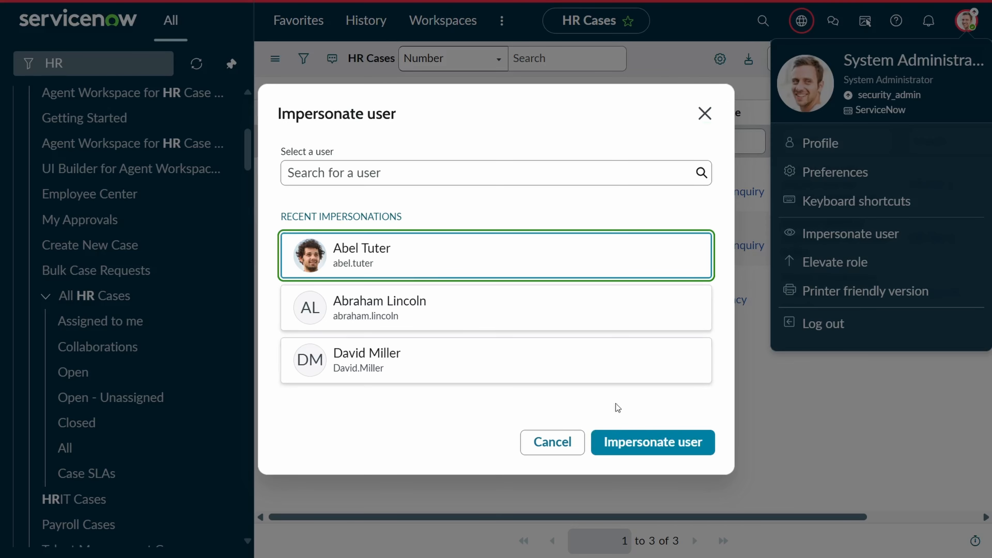
click(626, 443)
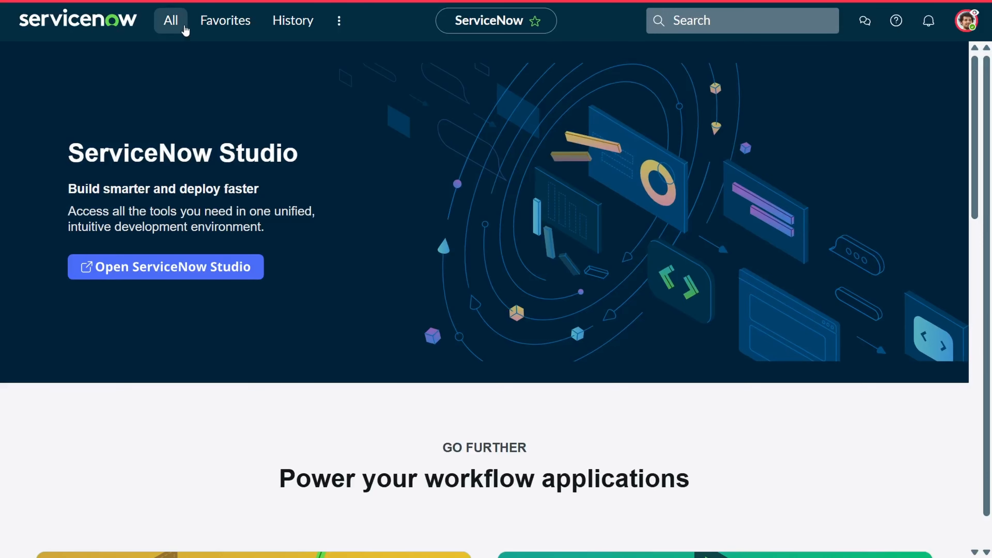
Step: Check the list of all HR cases as the impersonated user and end the impersonation
click(172, 22)
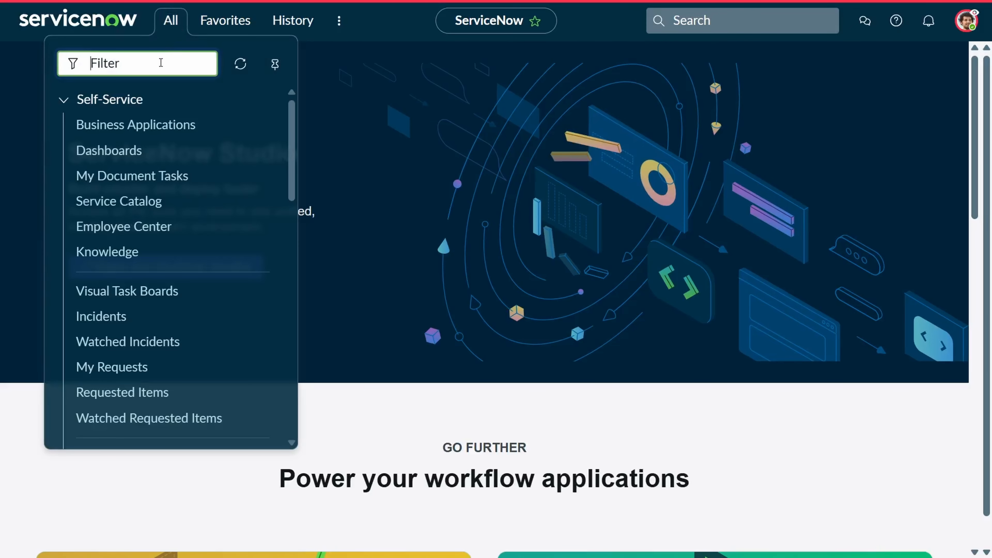
text(HR)
scroll(243, 207, down, 5)
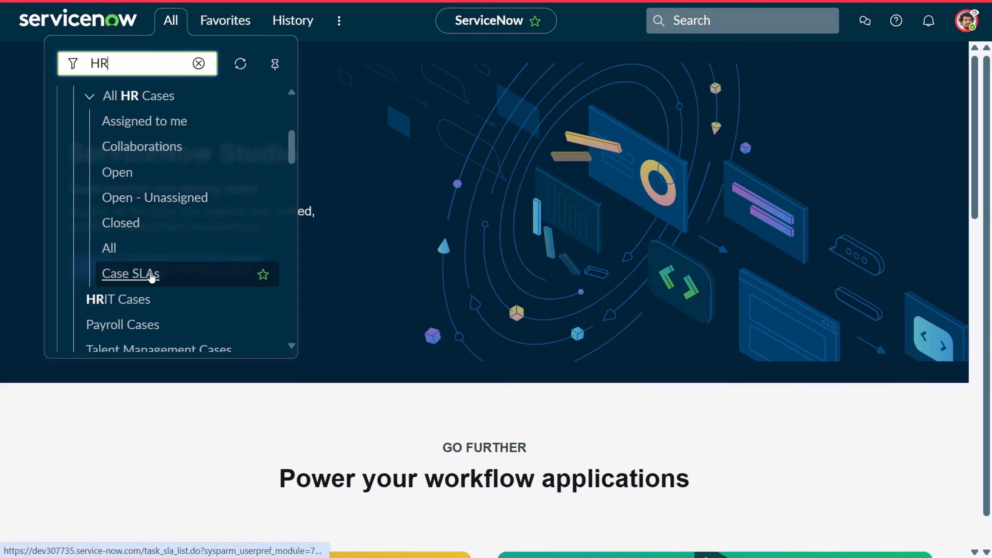
click(151, 250)
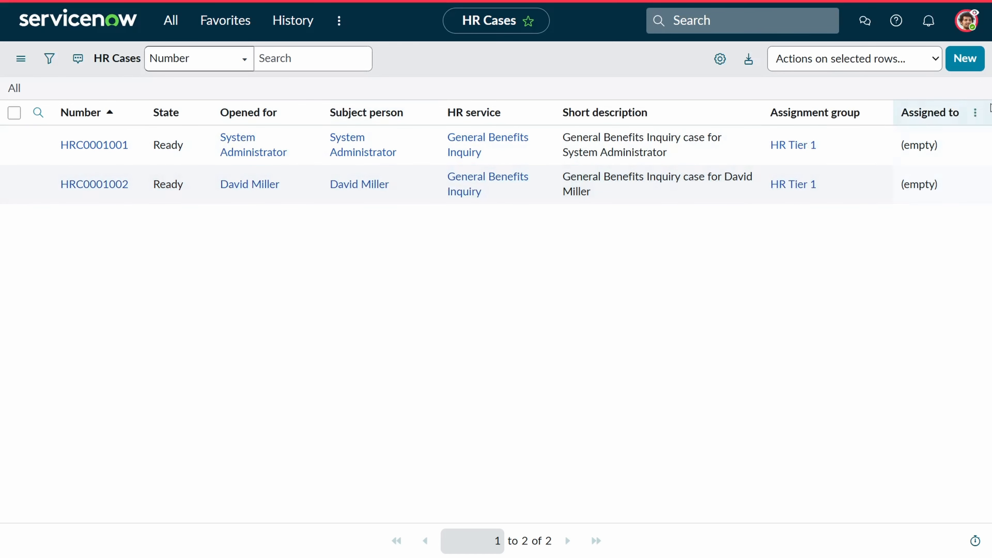
click(966, 21)
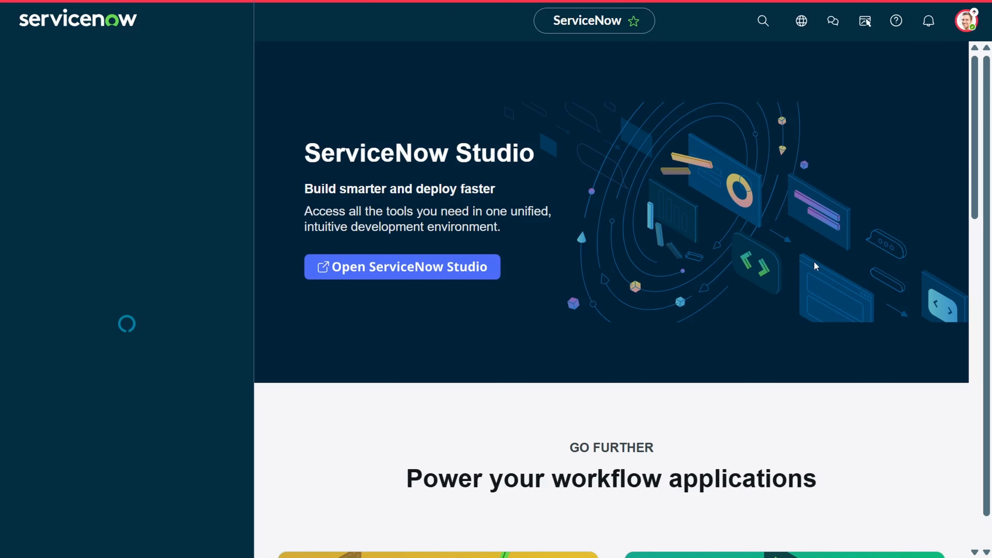
Step: Impersonate the user for whom HR case HRC0001002 was opened
click(966, 21)
click(850, 233)
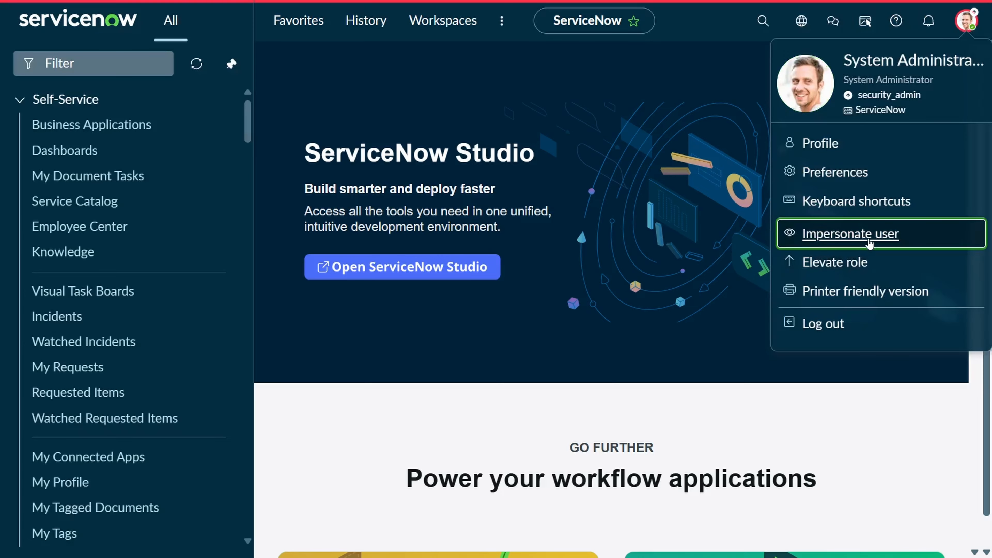
click(539, 360)
click(622, 443)
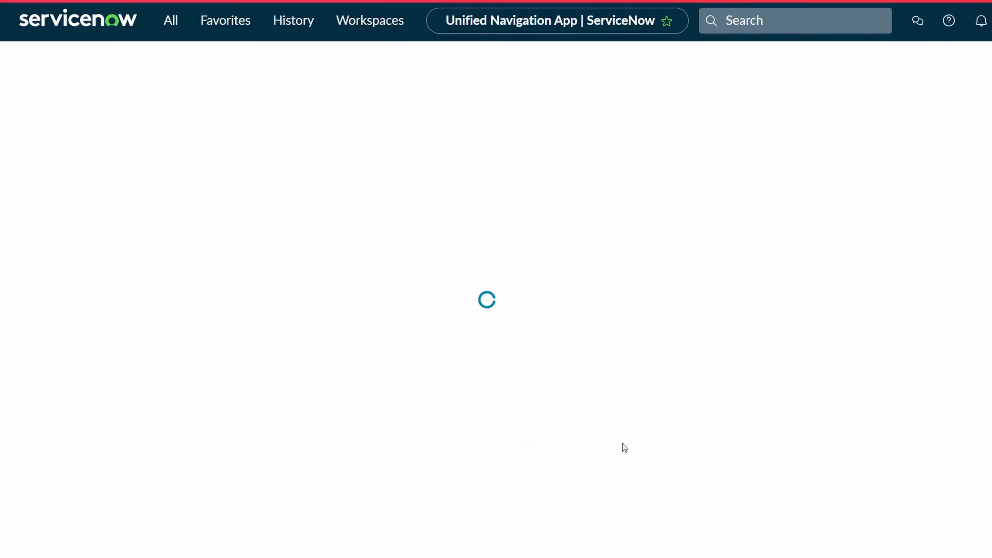
Step: Review all HR cases as the case owner and return to the administrator account
click(168, 30)
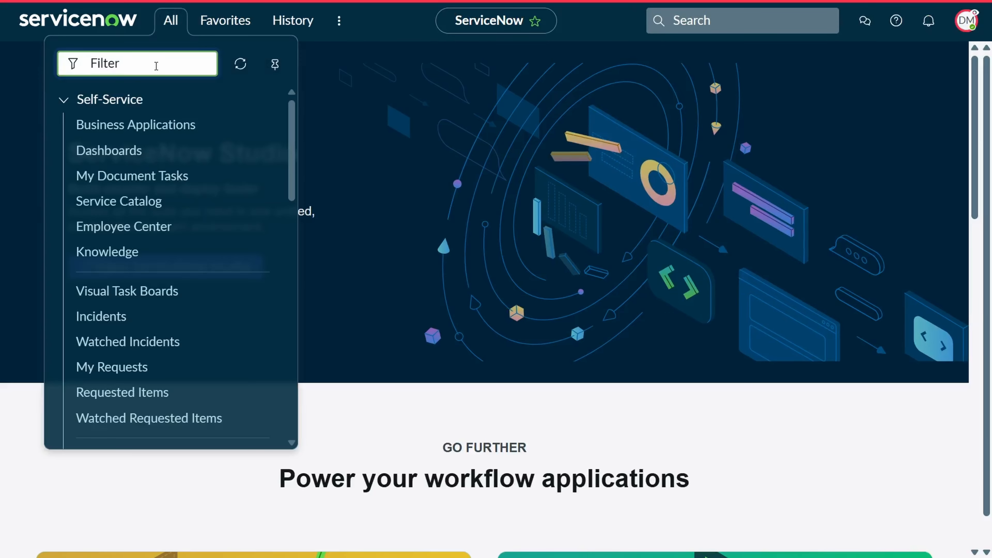
text(HR)
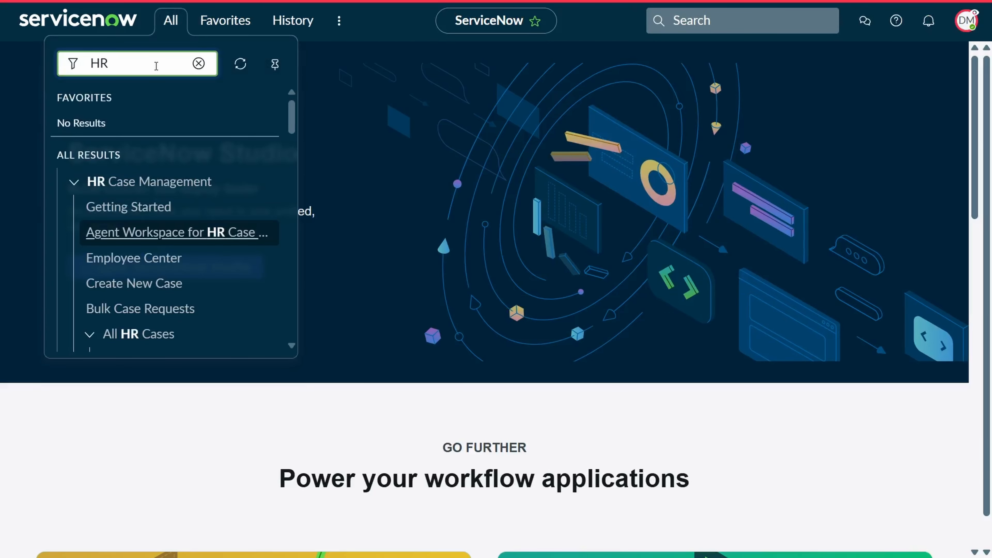
scroll(199, 225, down, 5)
click(140, 335)
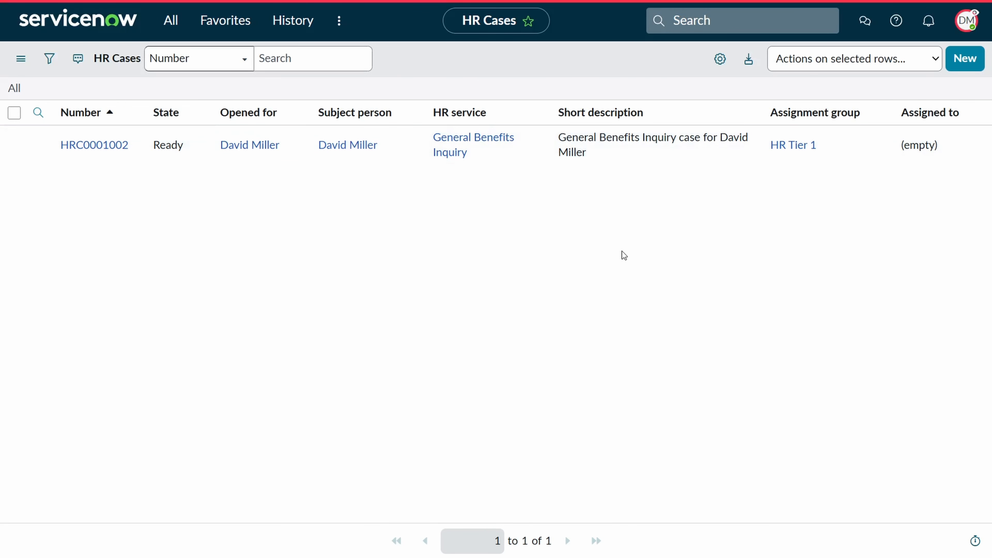
click(966, 21)
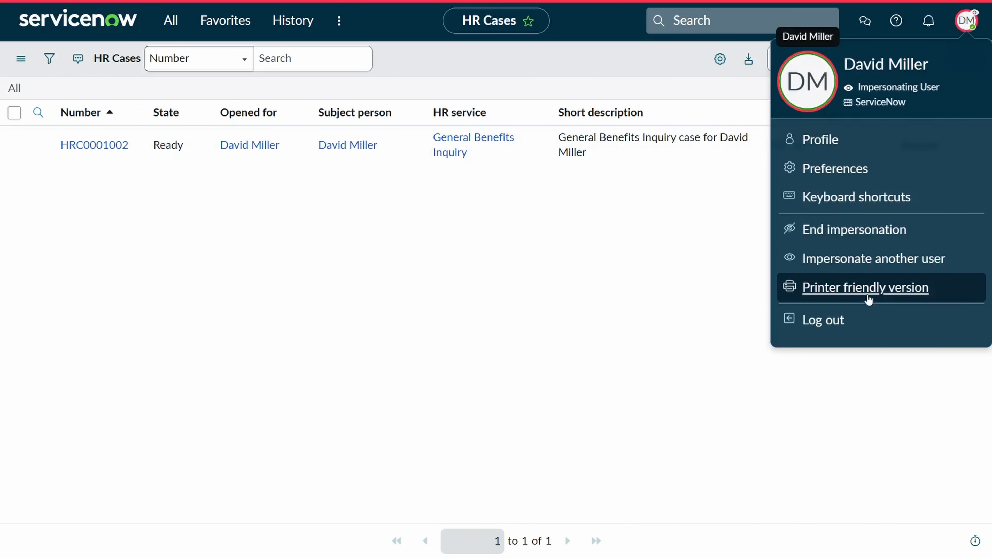
click(853, 228)
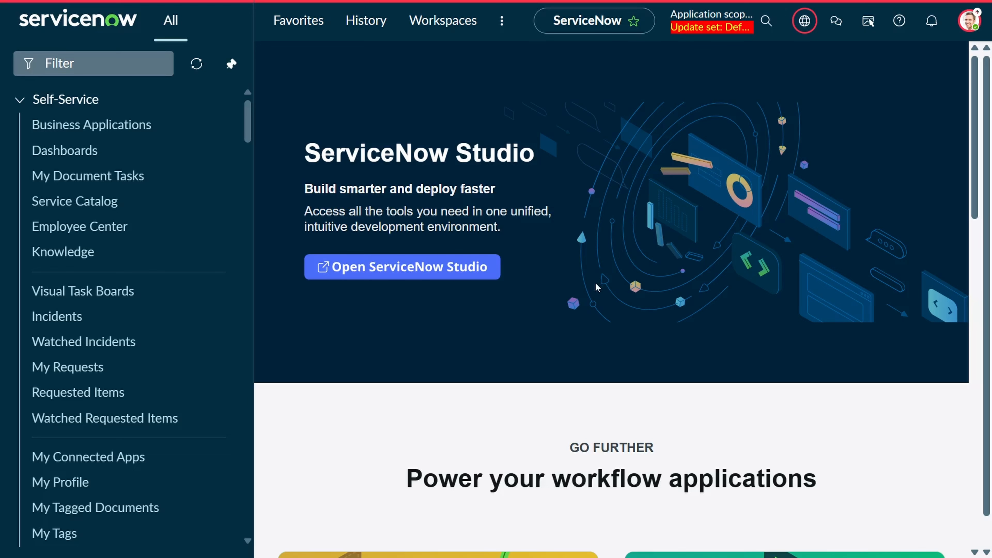
Step: Open the record list of the sys_user table
click(122, 63)
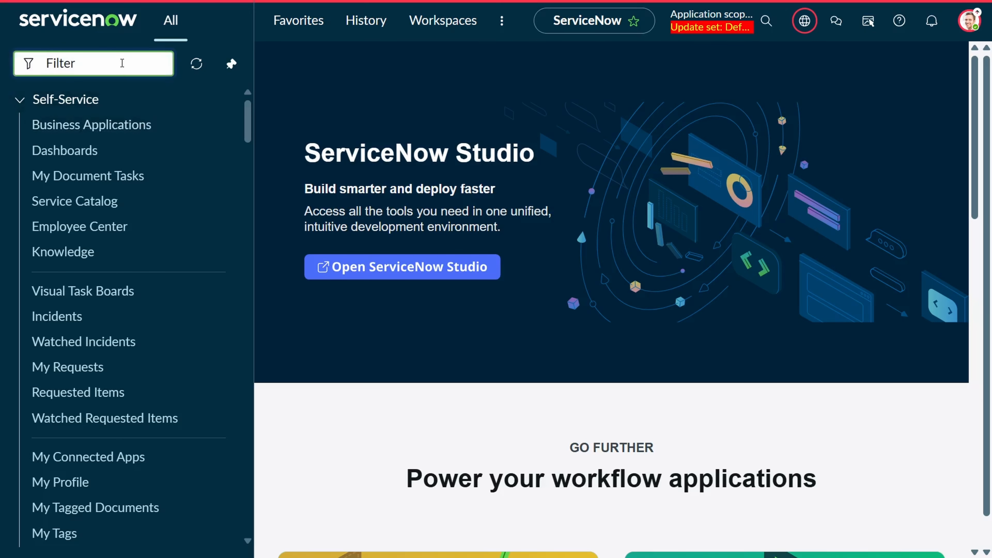
text(sys_user.list)
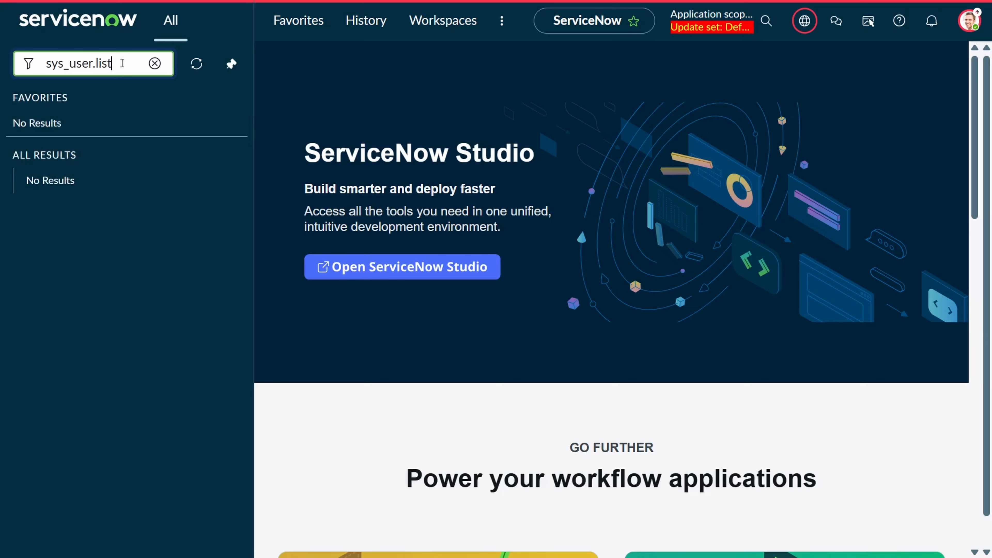
key(Return)
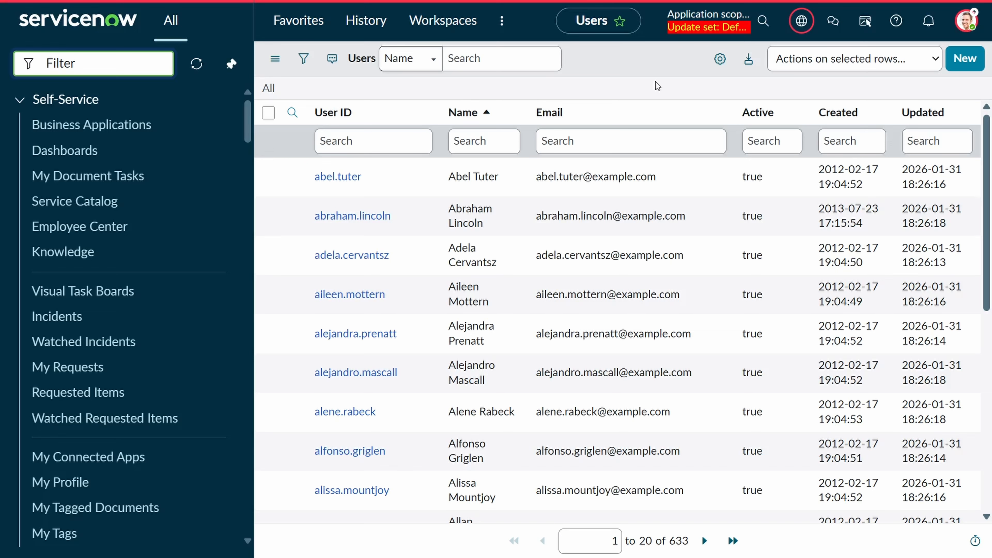
click(303, 59)
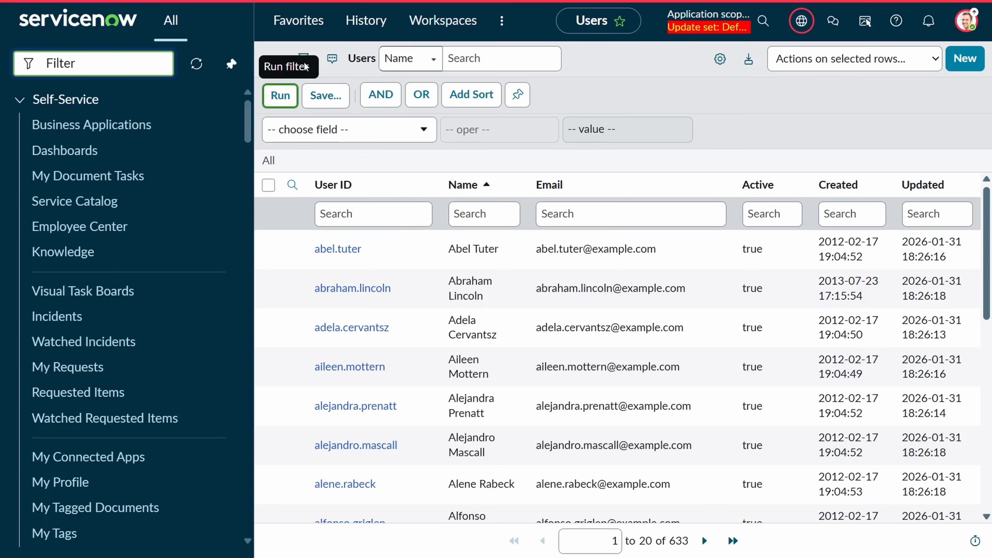
click(748, 160)
drag(670, 254, 587, 250)
key(ctrl+c)
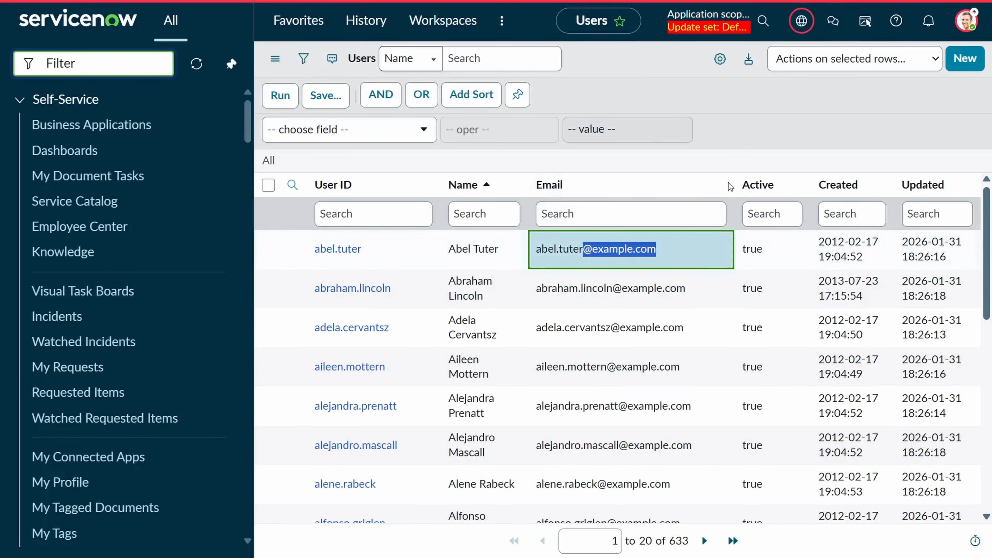
click(716, 154)
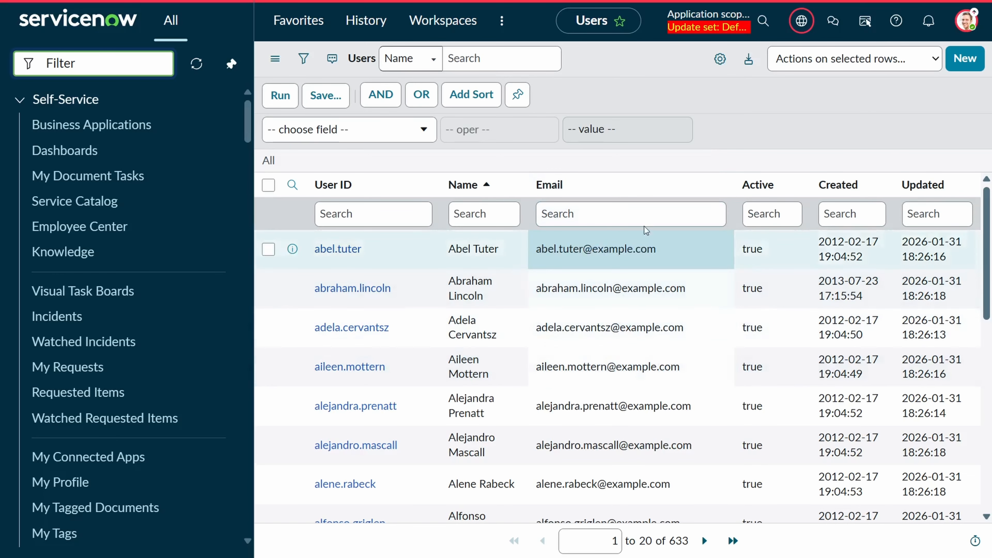
drag(658, 275, 600, 254)
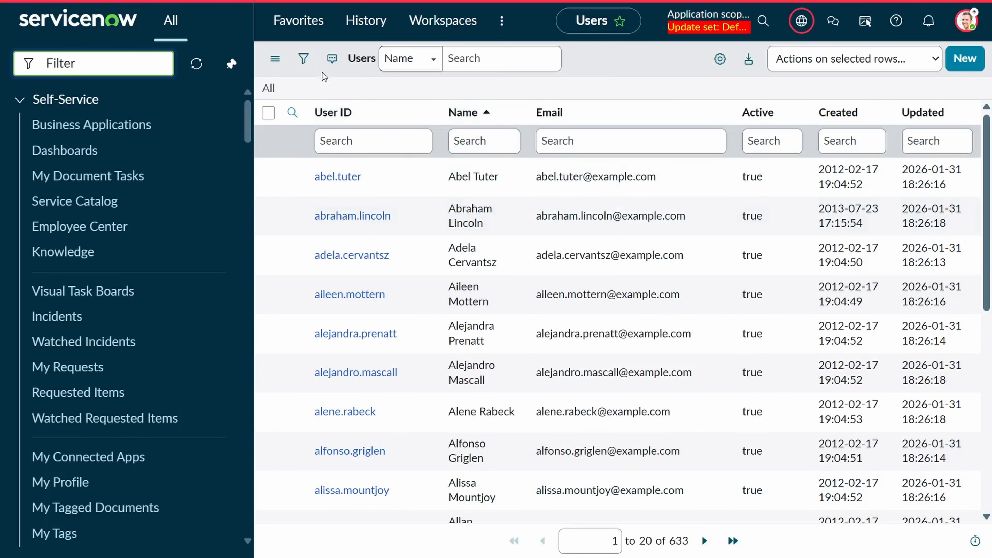
click(304, 58)
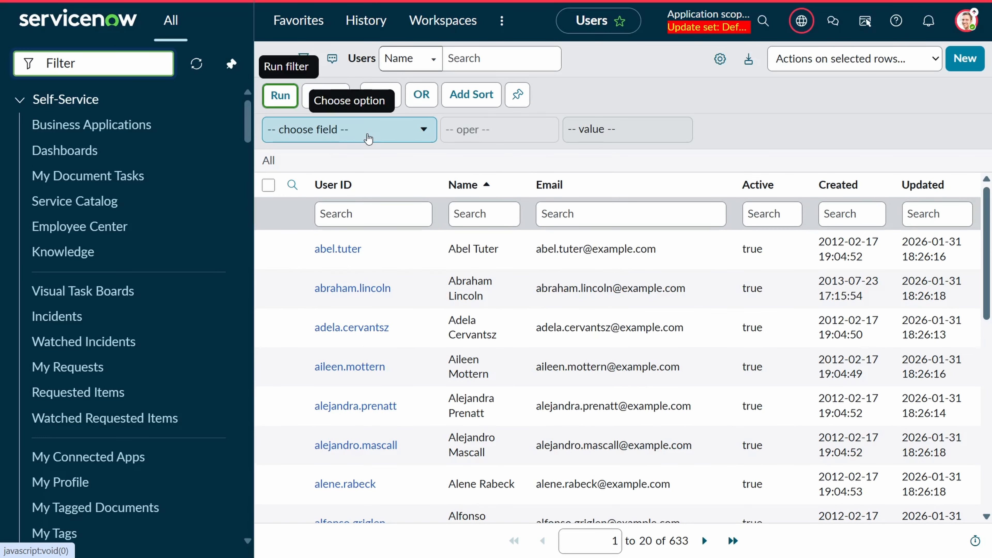
click(368, 135)
text(email)
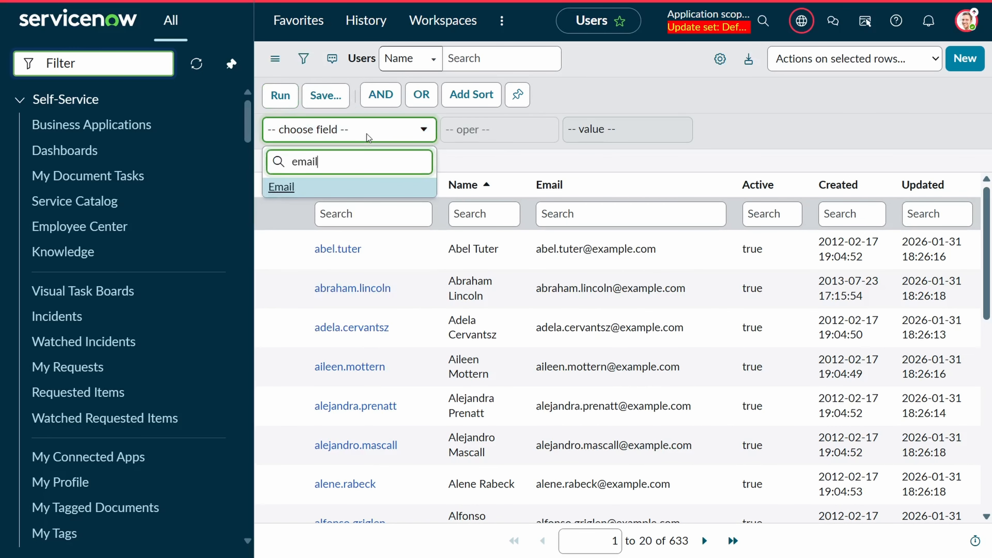
click(376, 187)
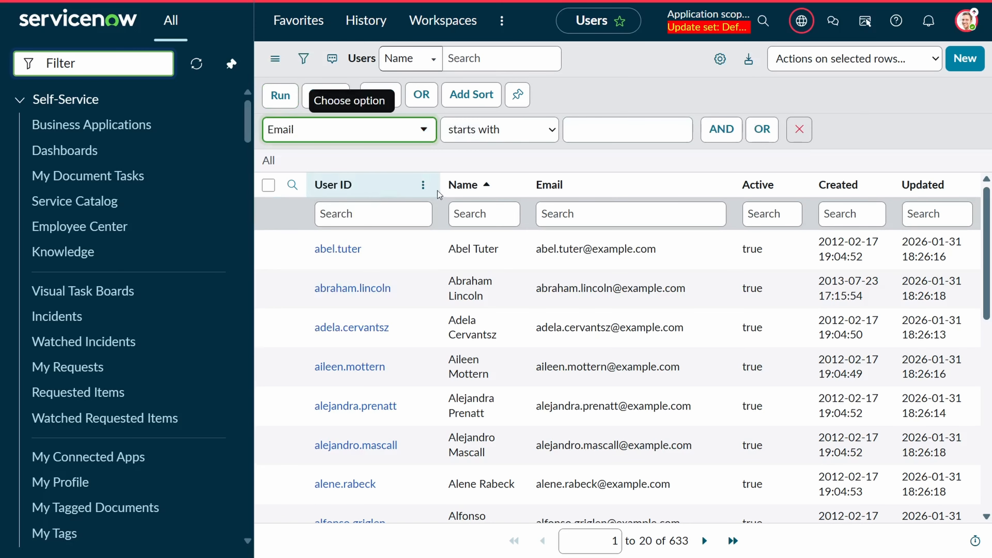
click(515, 133)
click(515, 168)
click(611, 136)
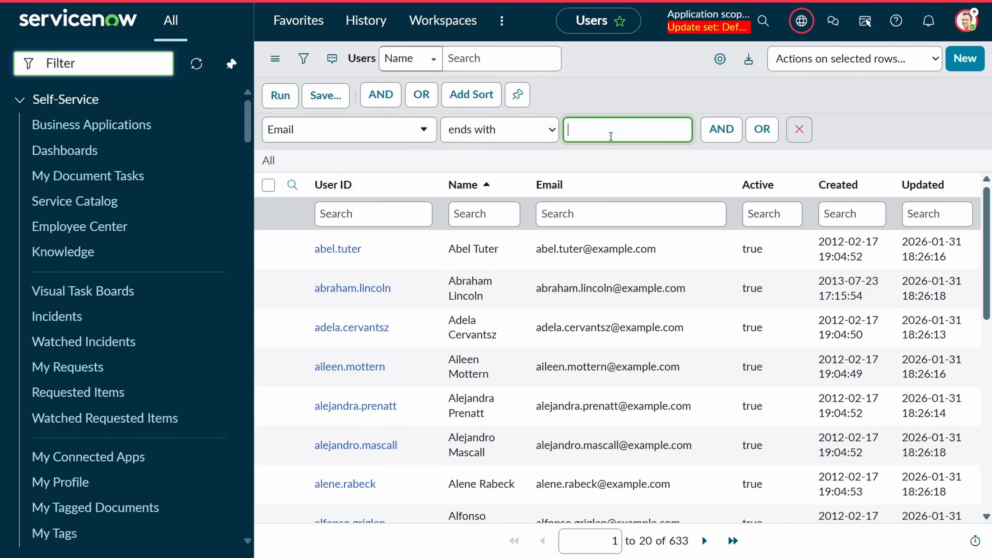
key(ctrl+v)
click(280, 95)
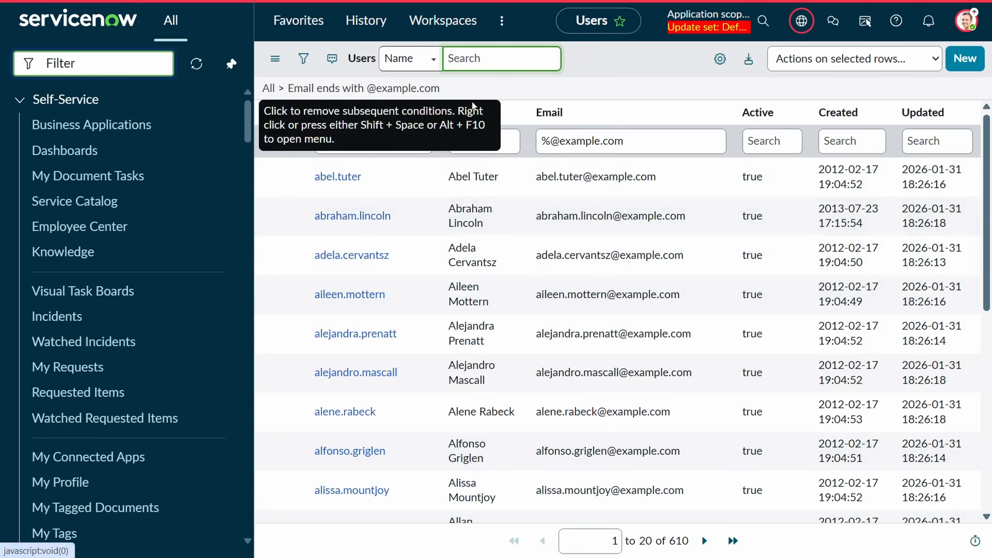
click(627, 74)
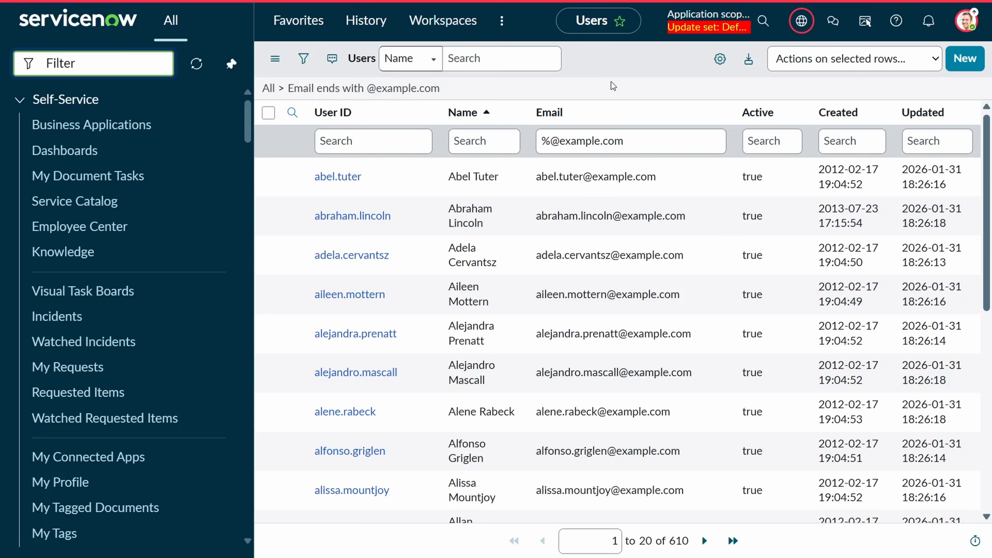
Step: Open the list of Security Data Filters
click(110, 63)
text(Se)
text(curity)
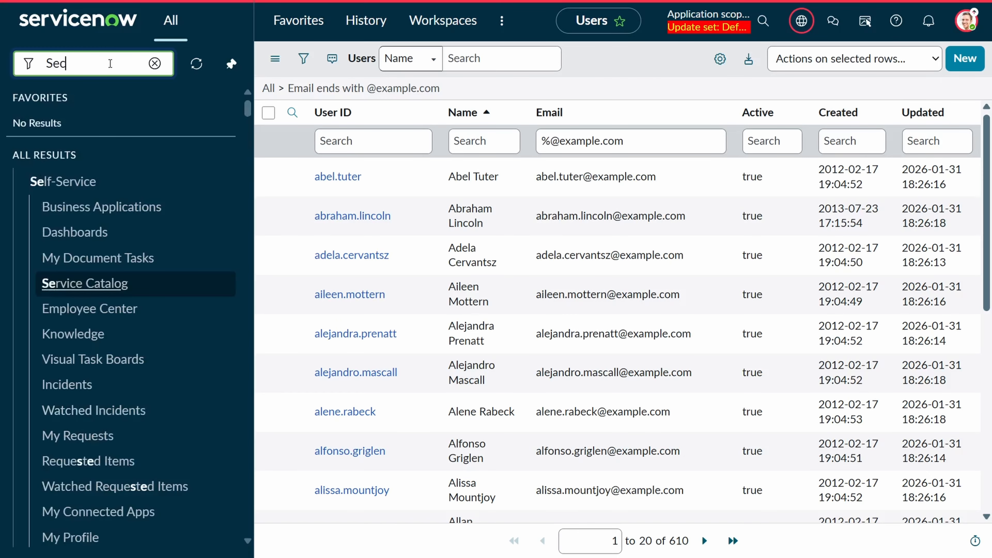
text( data)
click(147, 214)
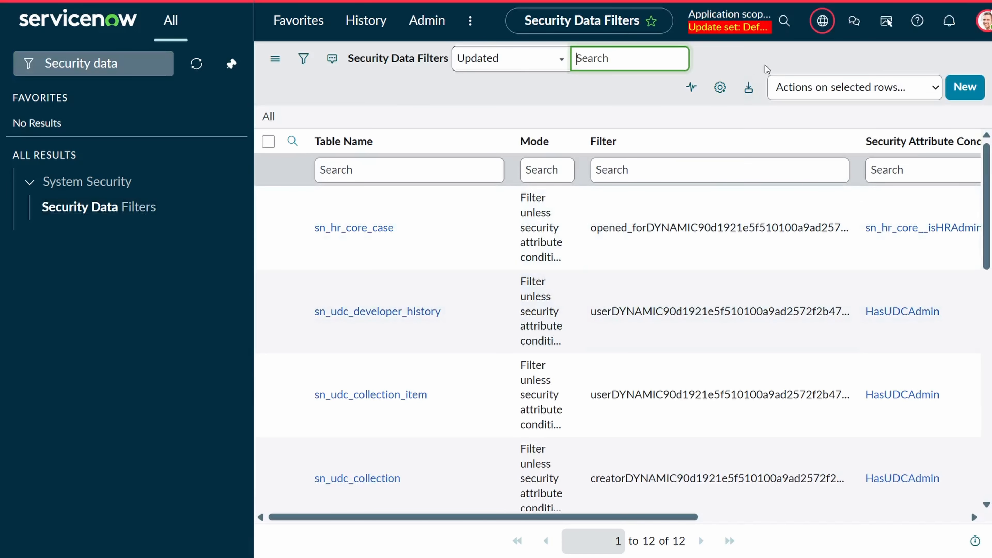
Step: Switch the application scope to Global
click(731, 18)
click(785, 62)
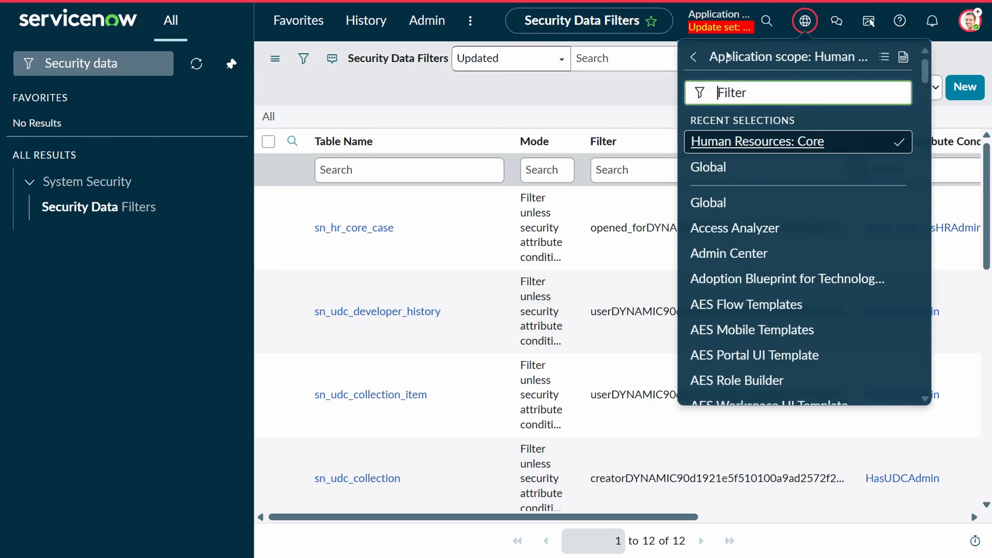
click(774, 172)
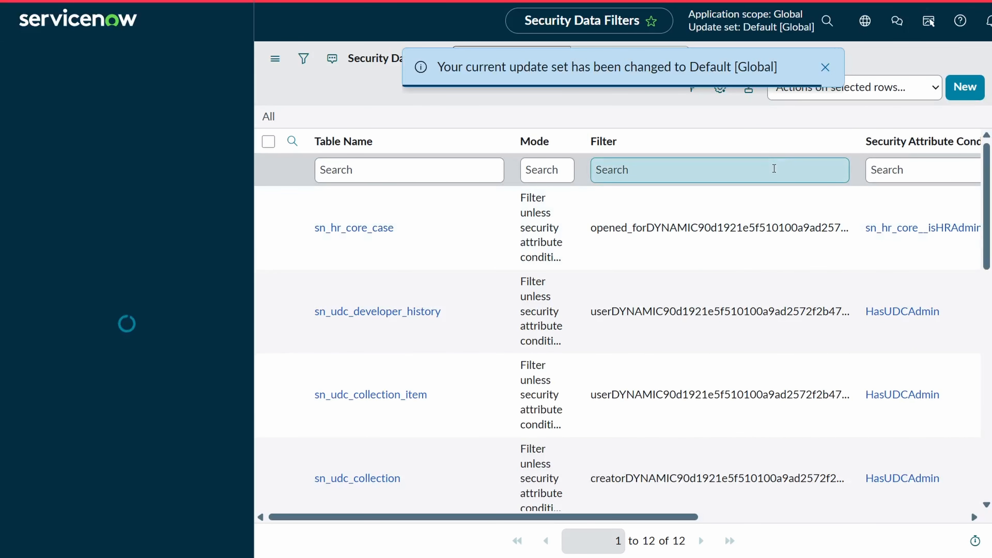
Step: Start a new security data filter on the User [sys_user] table with the description "Show users with valid email domain"
click(963, 98)
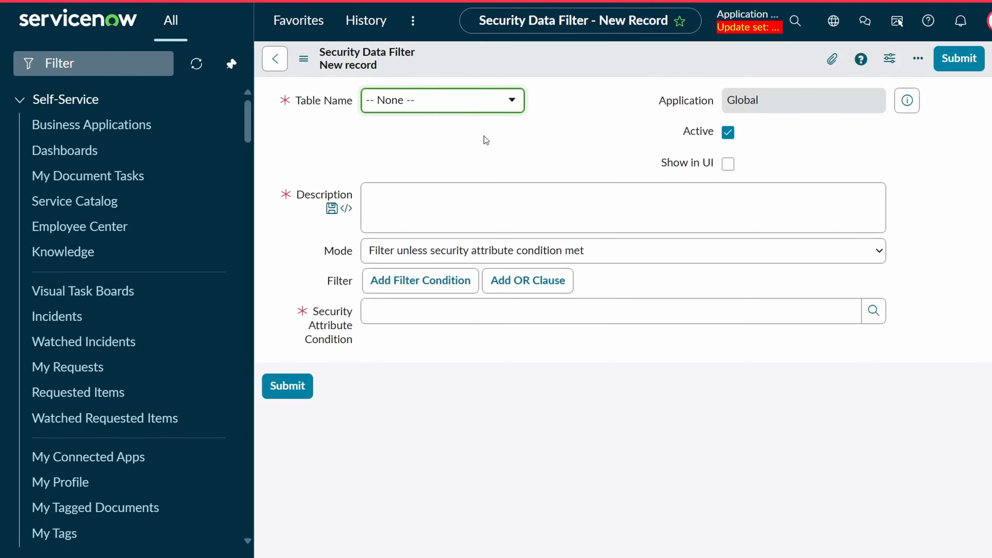
click(472, 109)
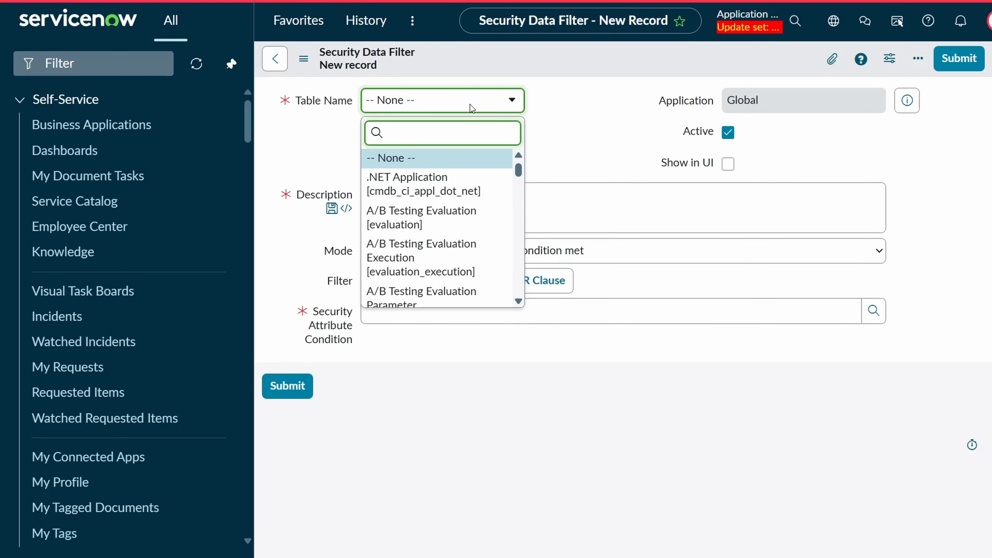
text(sys_user)
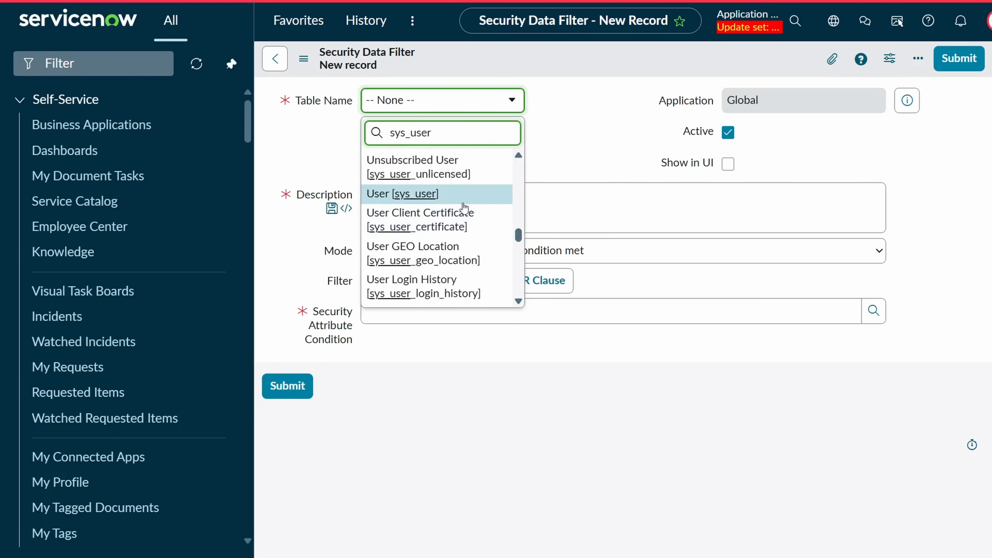
click(459, 195)
click(459, 195)
text(Show only valid users with valid email domain)
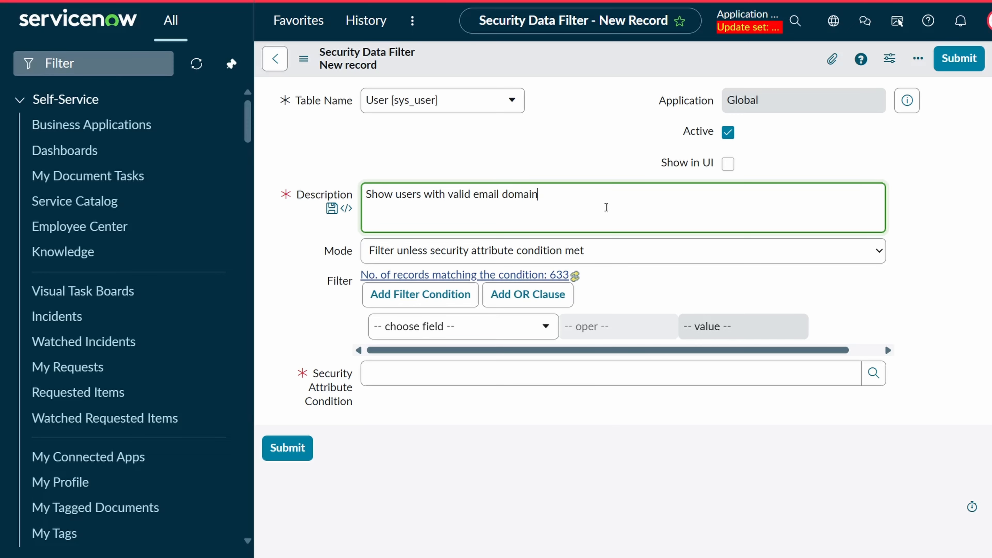
Step: Set the mode to "Filter if security attribute condition met" and choose Always as the security attribute condition
click(541, 254)
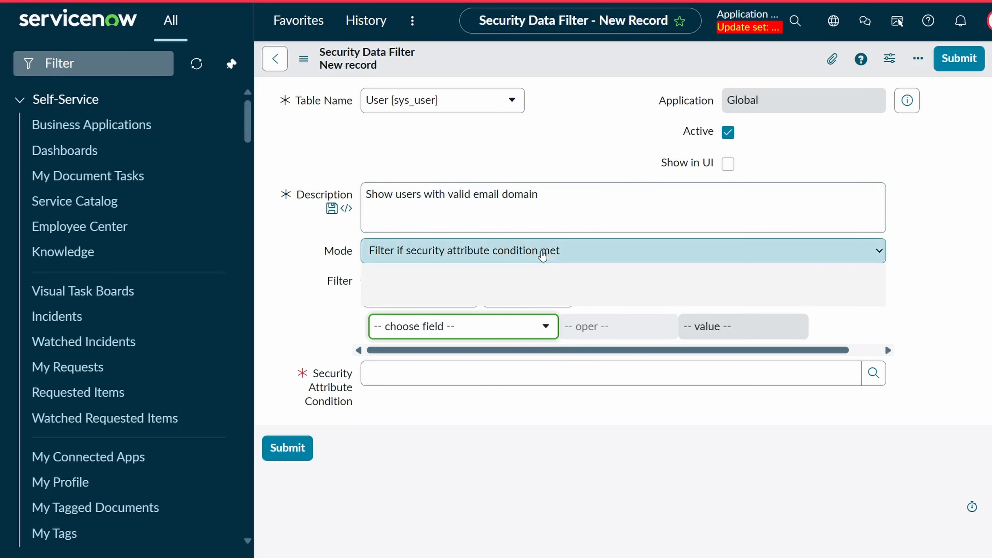
click(489, 275)
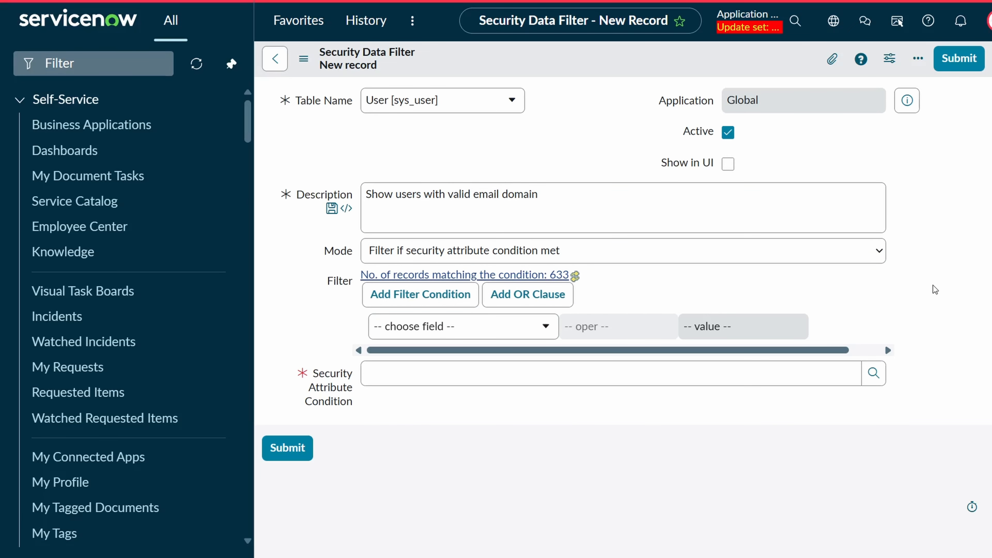
click(872, 375)
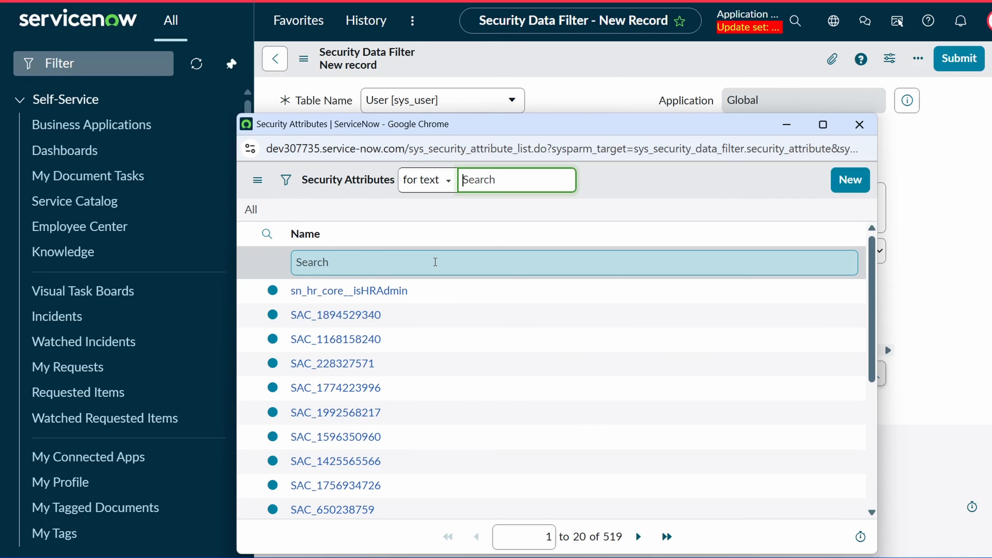
click(433, 261)
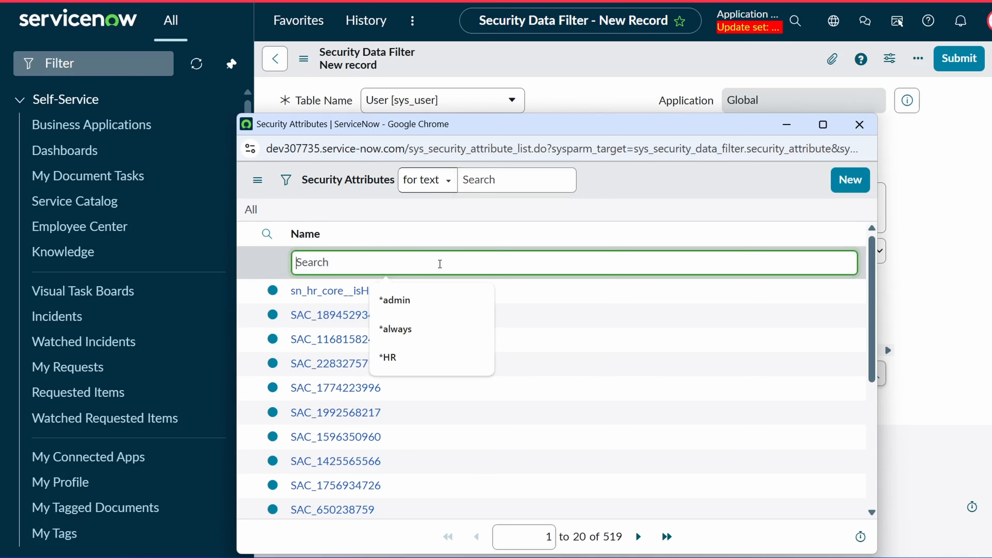
click(408, 329)
key(Return)
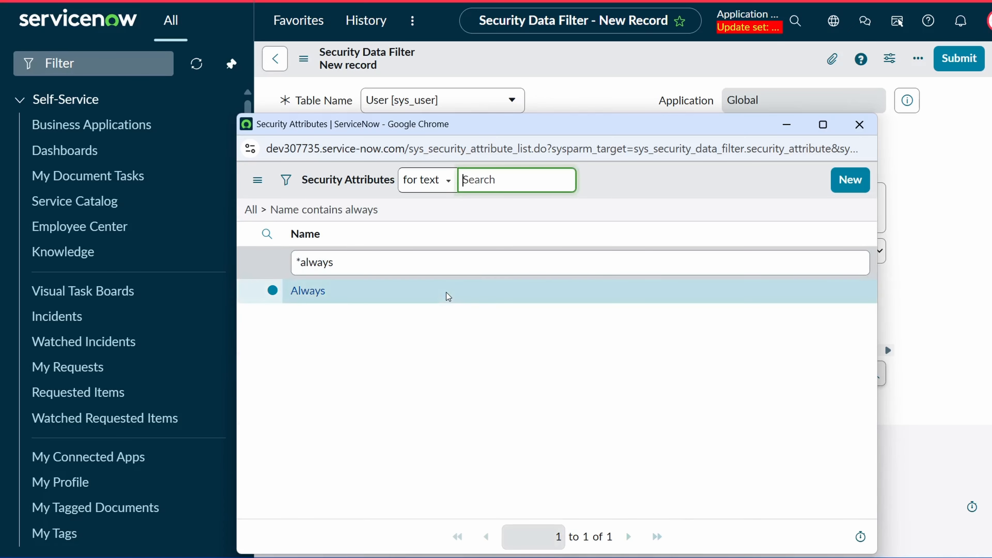
click(309, 291)
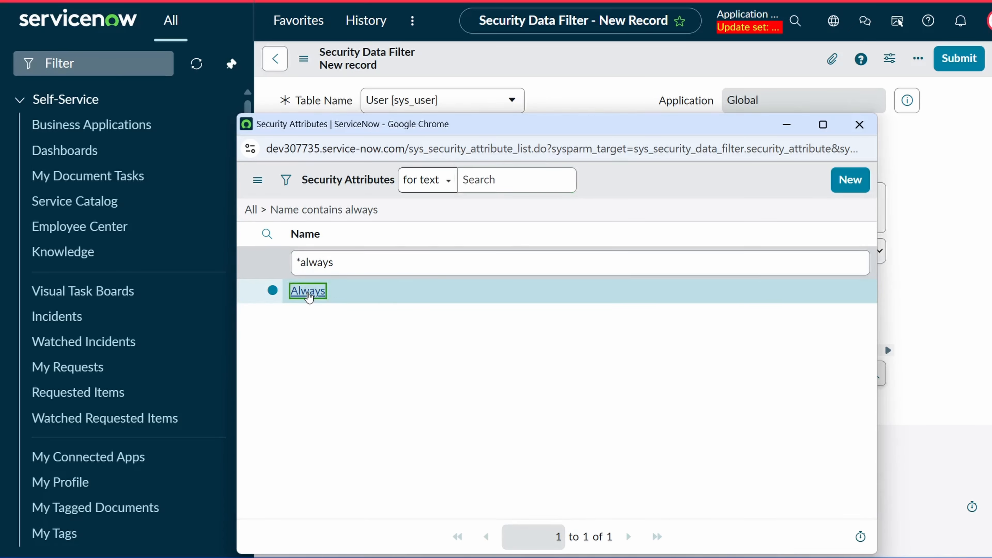
click(468, 328)
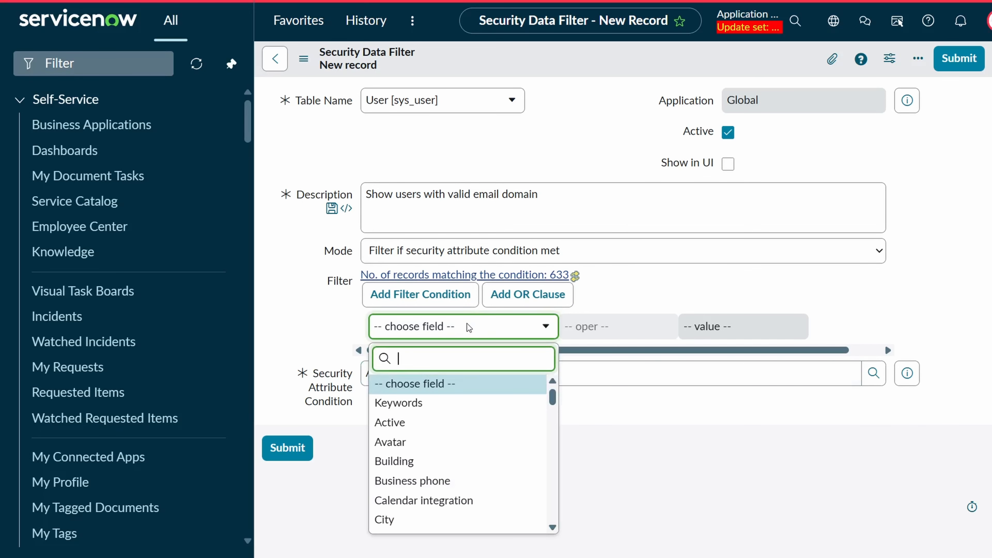
text(email)
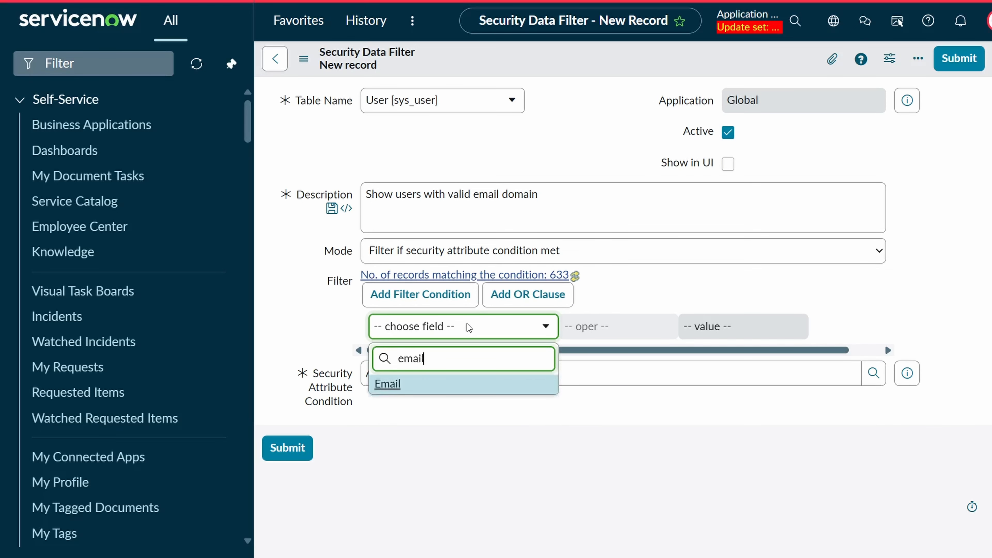
click(416, 388)
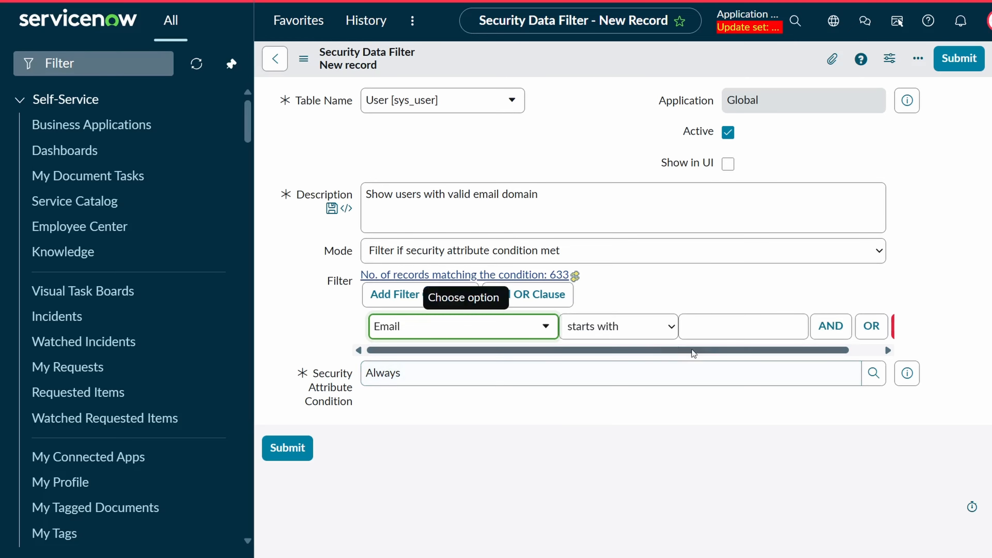
click(653, 333)
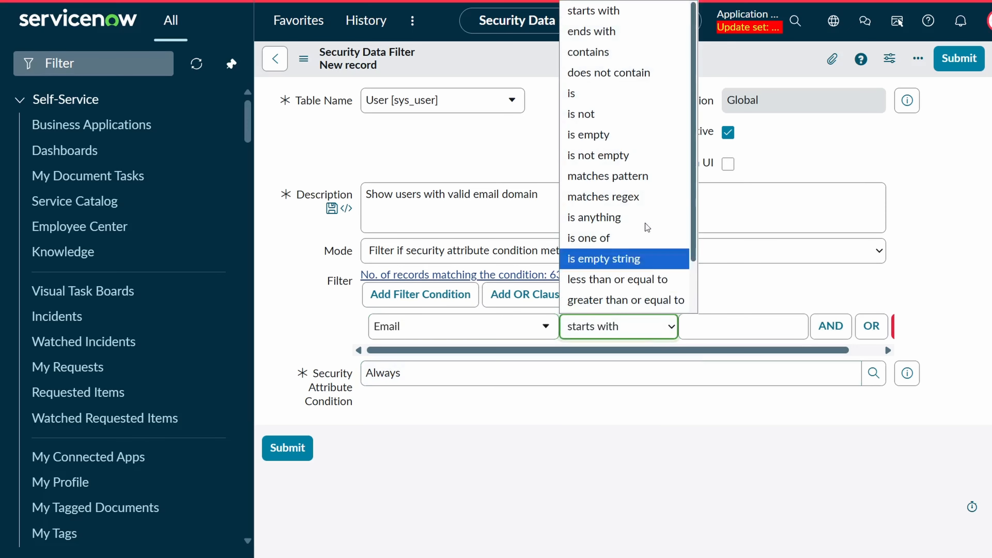
click(627, 32)
click(728, 327)
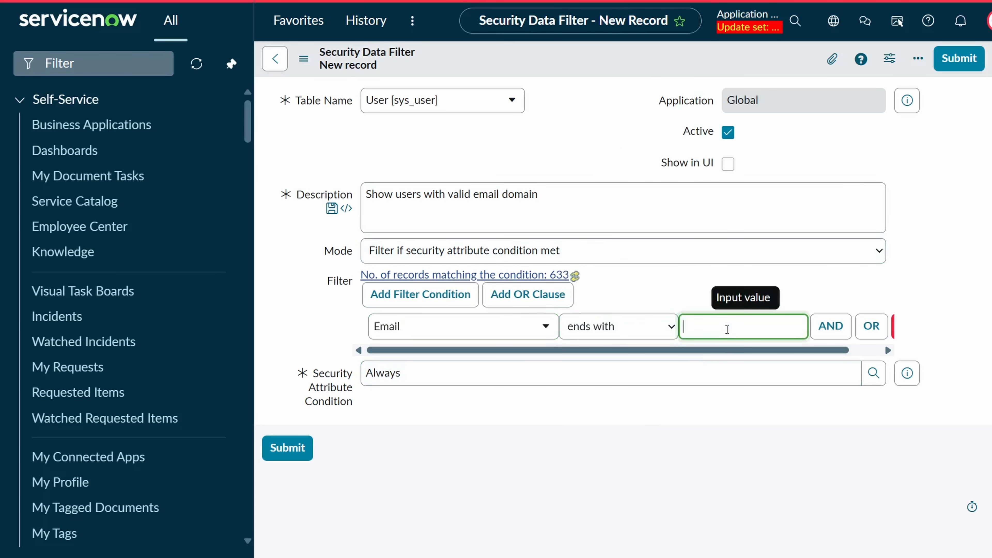
text(@example.com)
click(709, 450)
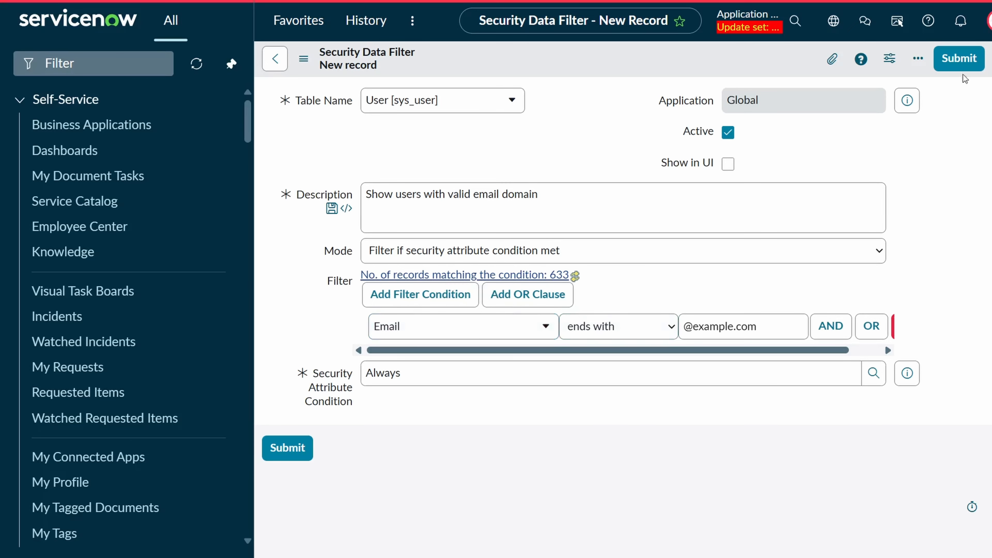
click(959, 58)
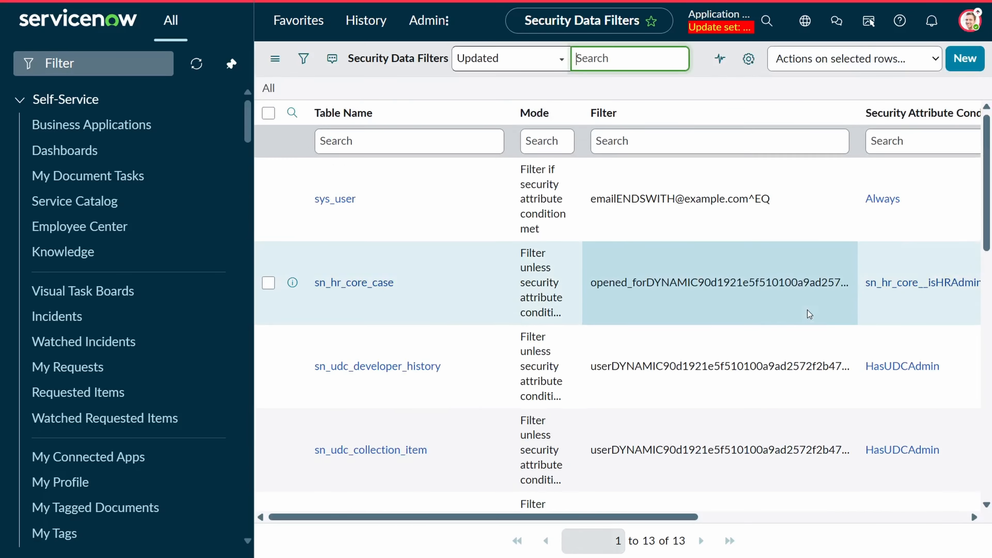
Step: Open the unfiltered users list with sys_user.list and check its total number of records
click(134, 63)
text(sys)
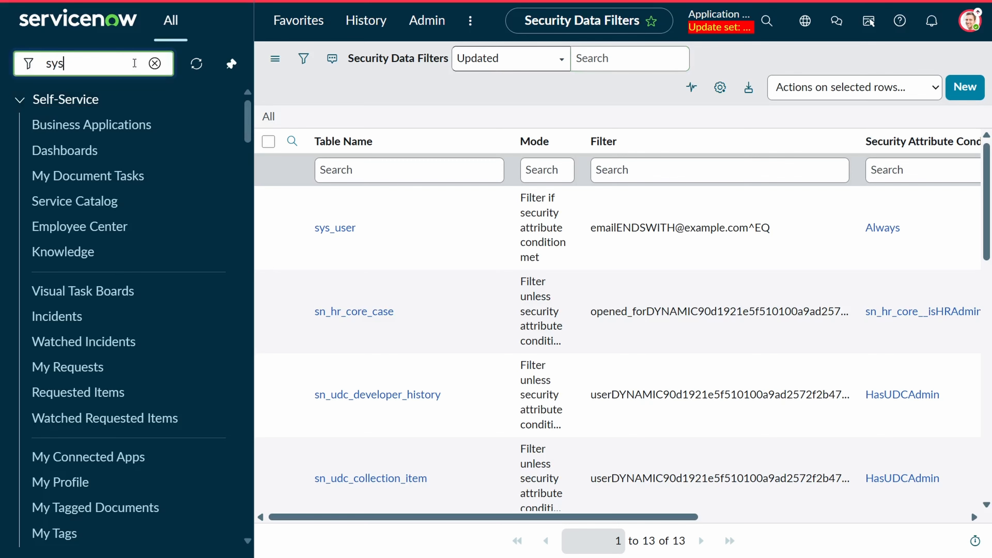
text(_user.l)
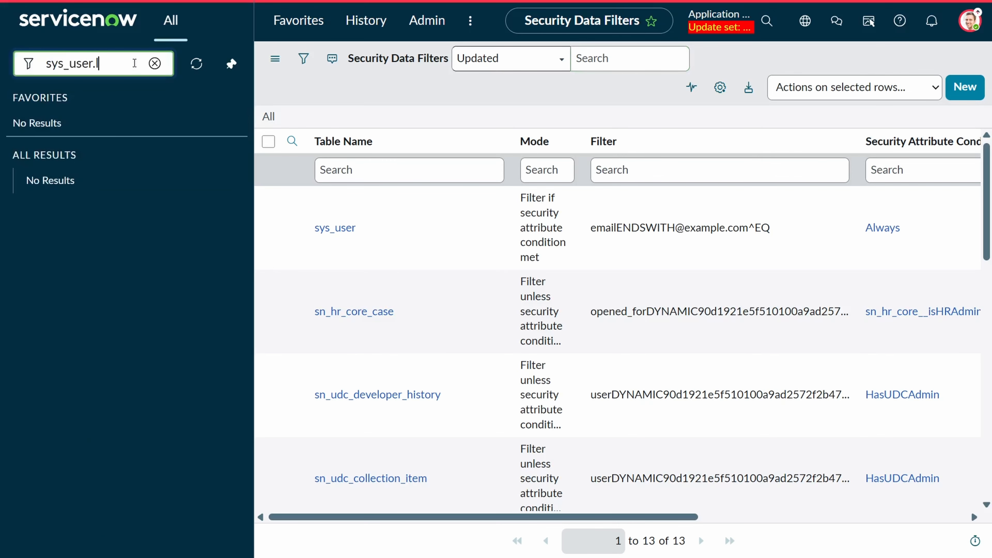
text(ist)
key(Return)
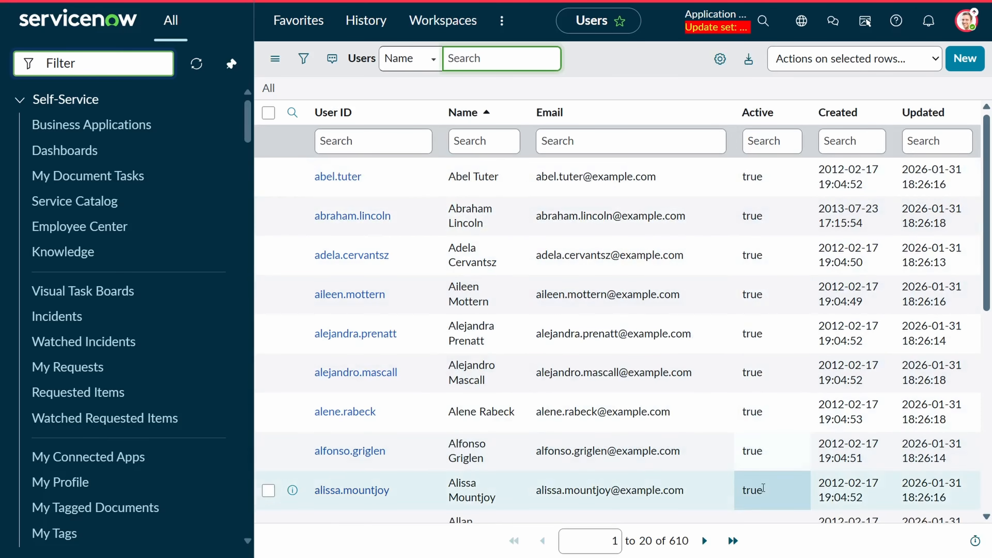
double_click(671, 541)
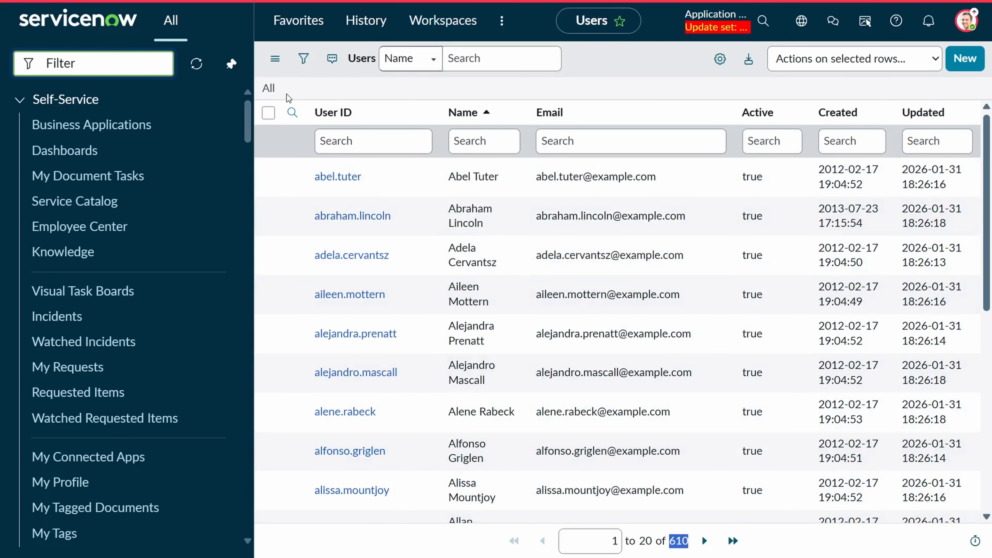
click(271, 89)
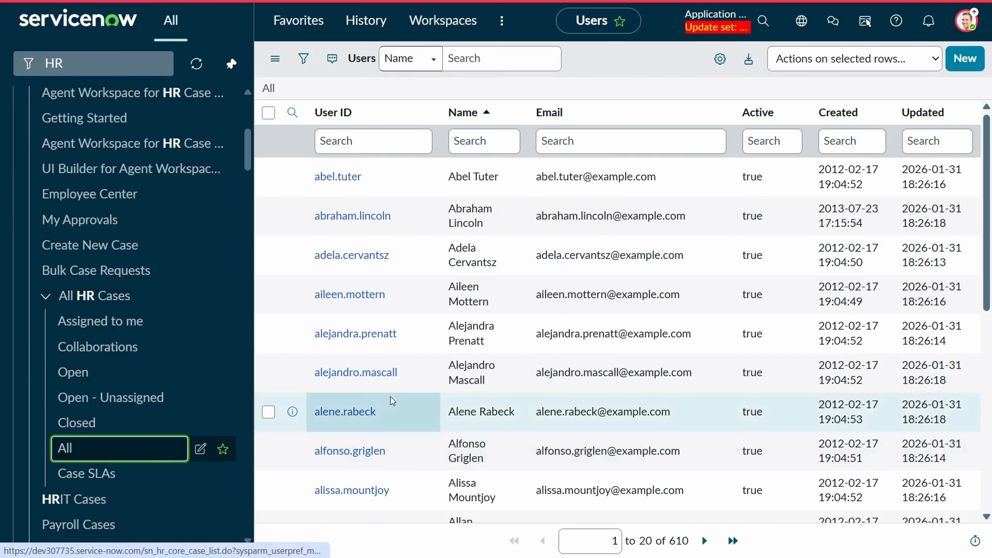
Step: Open HR case HRC0001001 from the list of all HR cases and clear its Subject person
click(366, 192)
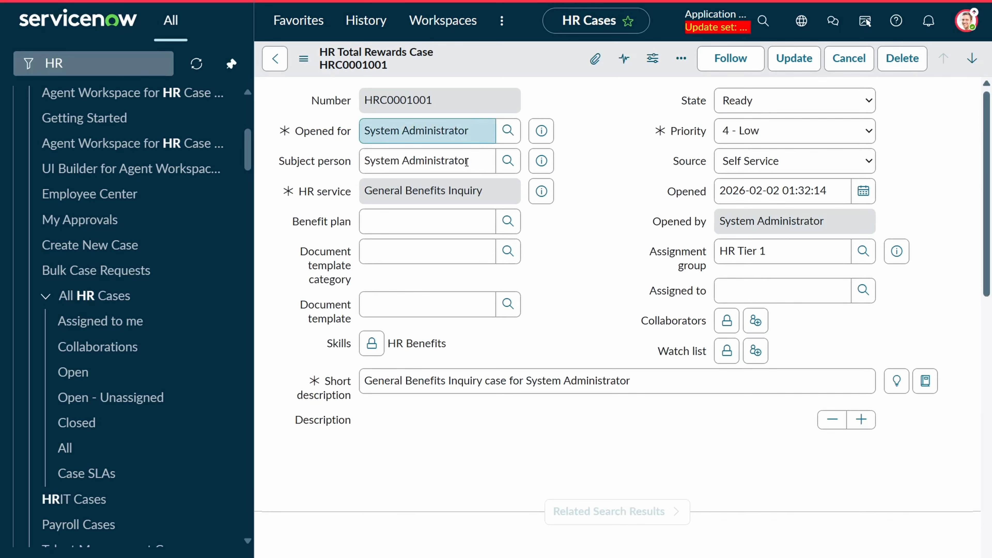
double_click(447, 163)
click(447, 162)
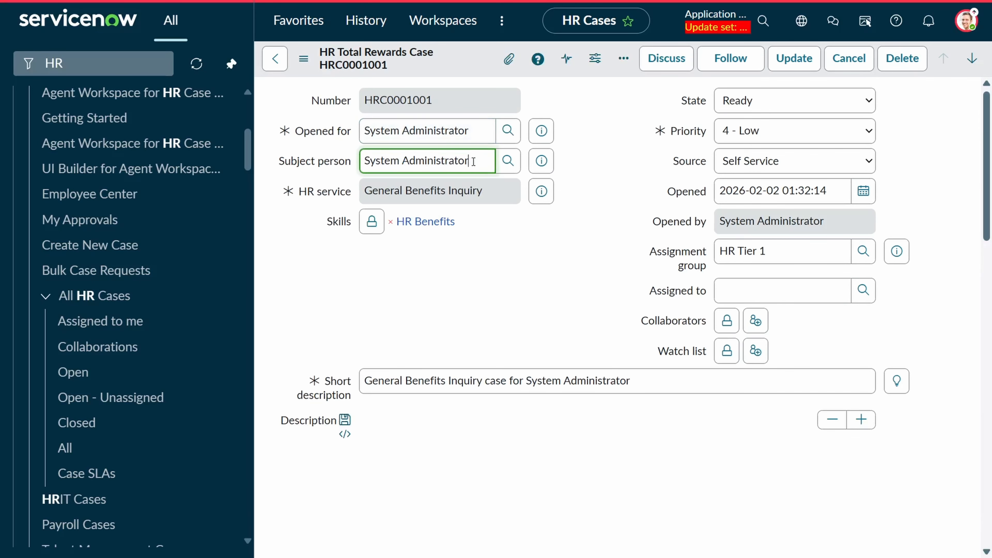
drag(473, 162, 350, 166)
key(BackSpace)
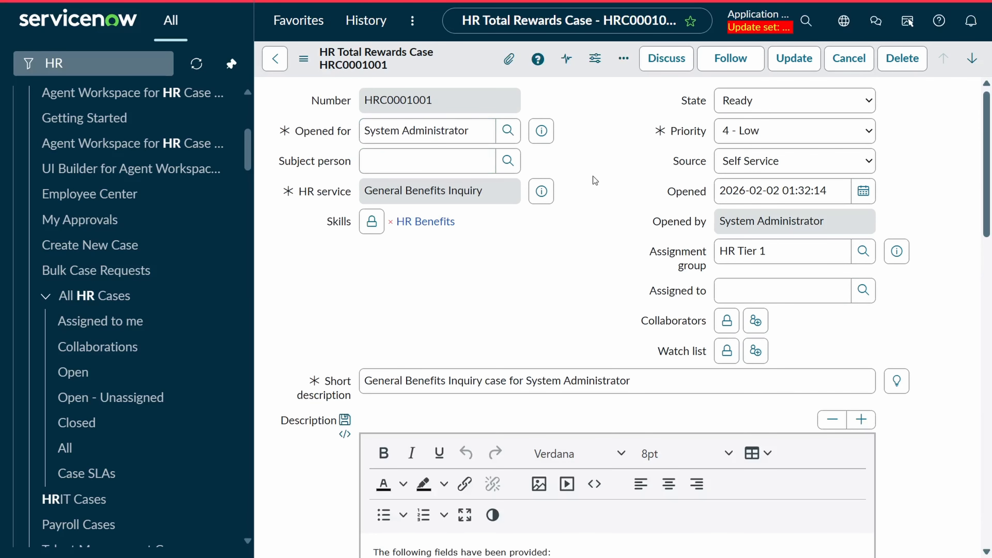
Step: Look up users for the Subject person, review the listed emails and select the lookup window's full URL before closing it
click(507, 161)
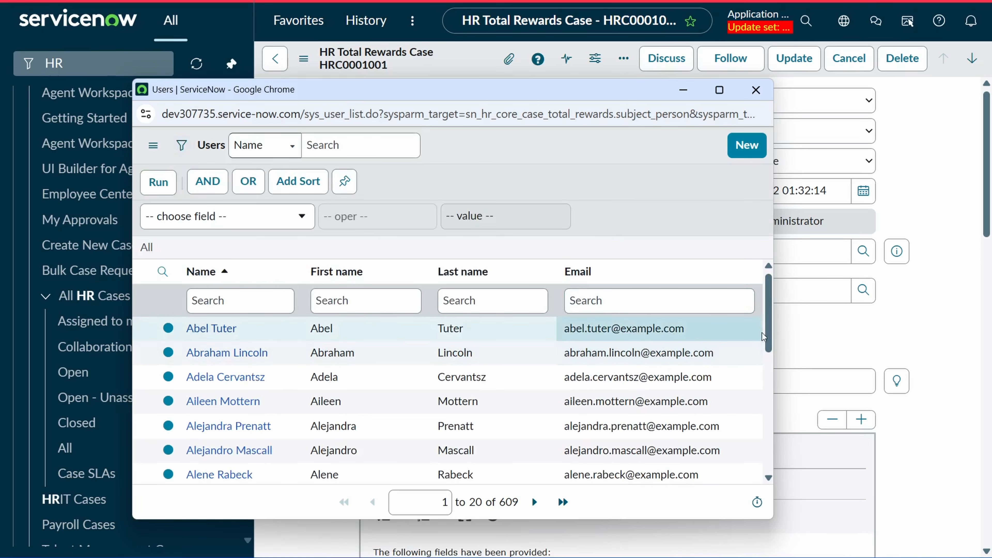
drag(770, 337, 769, 455)
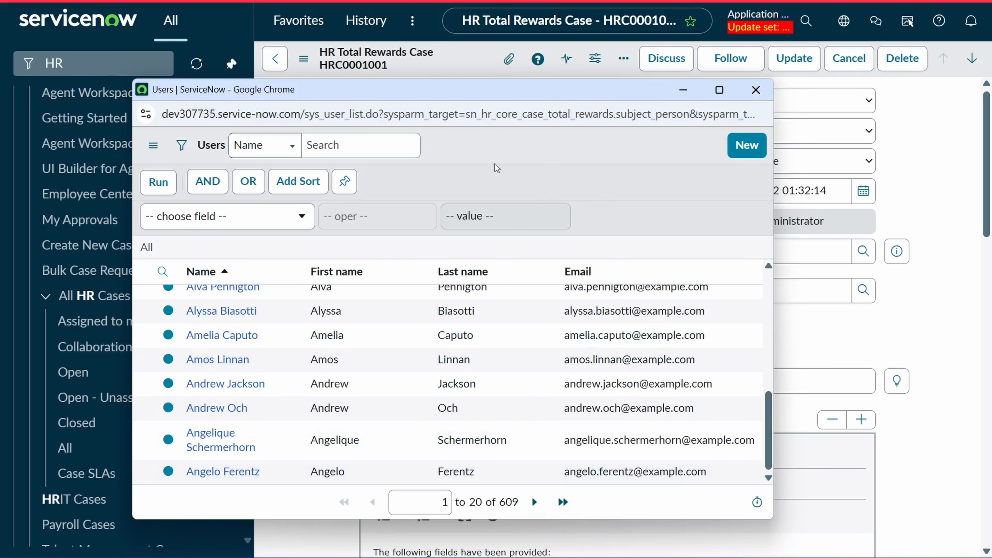
drag(391, 115, 582, 117)
click(372, 118)
key(ctrl+a)
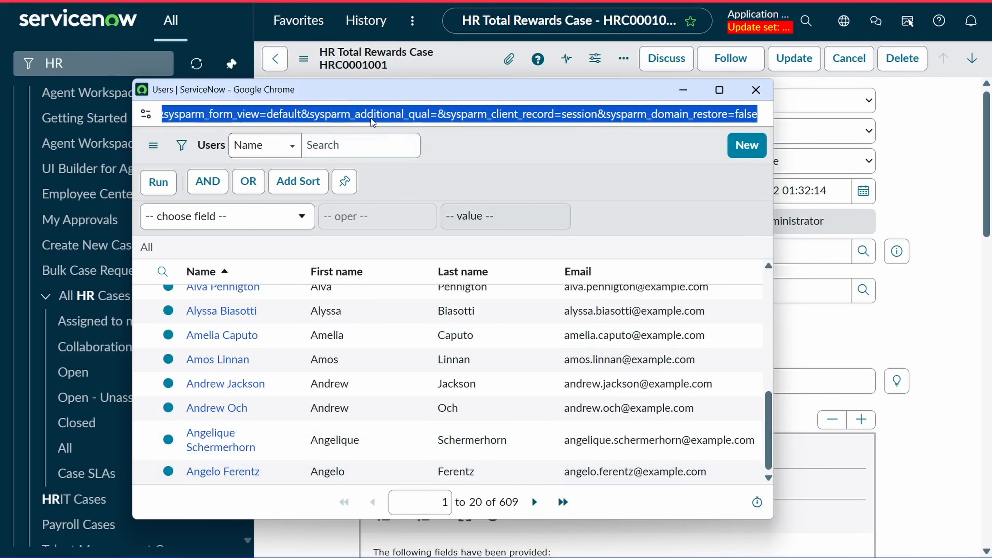
click(755, 92)
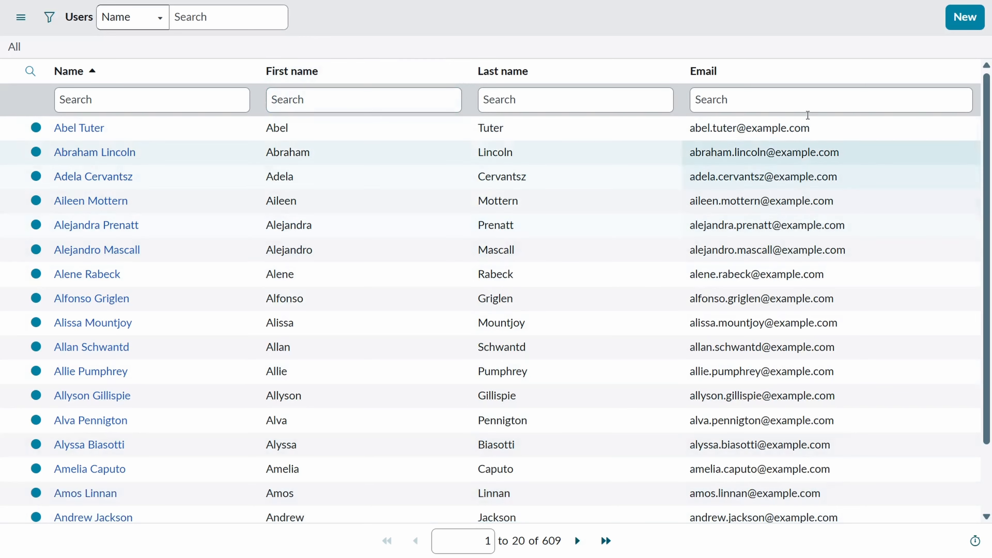
Step: Remove the query parameters from the users lookup URL and load plain sys_user_list.do to compare the record totals
click(496, 54)
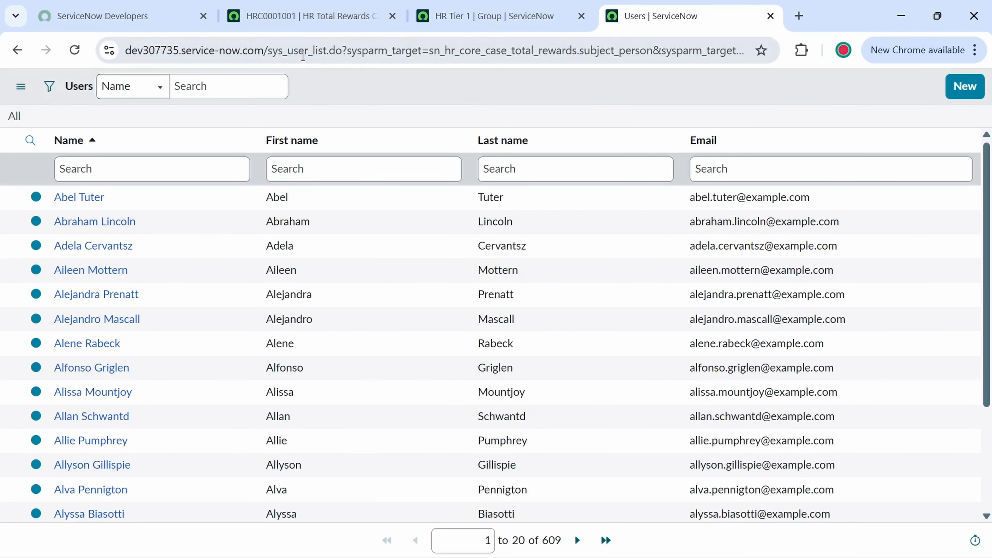
drag(337, 50, 451, 73)
key(BackSpace)
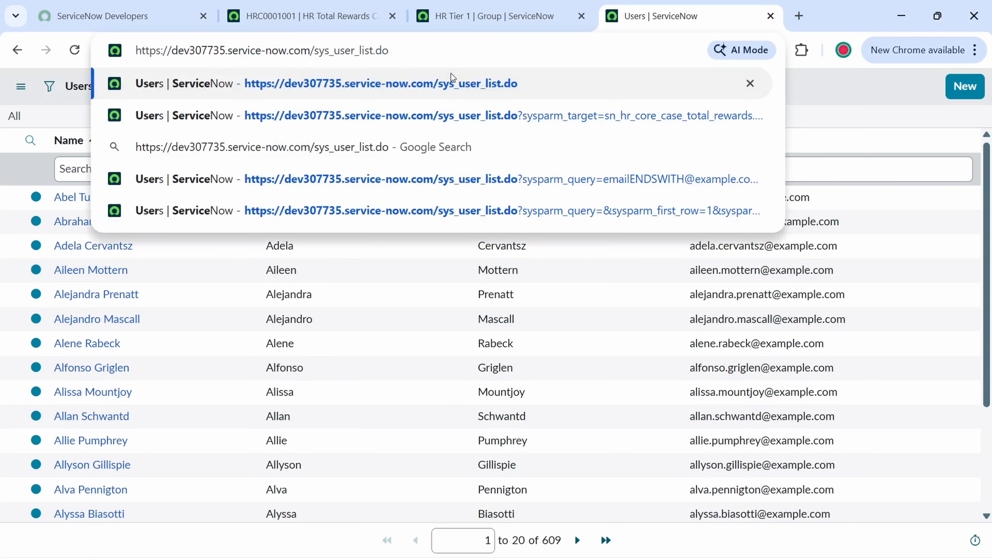
key(Return)
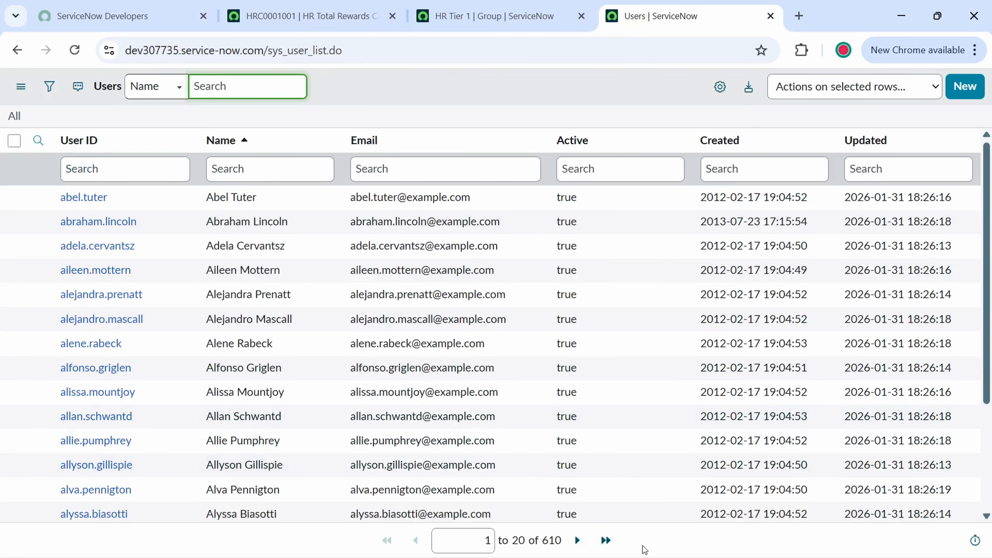
Step: Return to the HR case HRC0001001 and open sys_properties.list, leaving the case without saving its changes
click(325, 26)
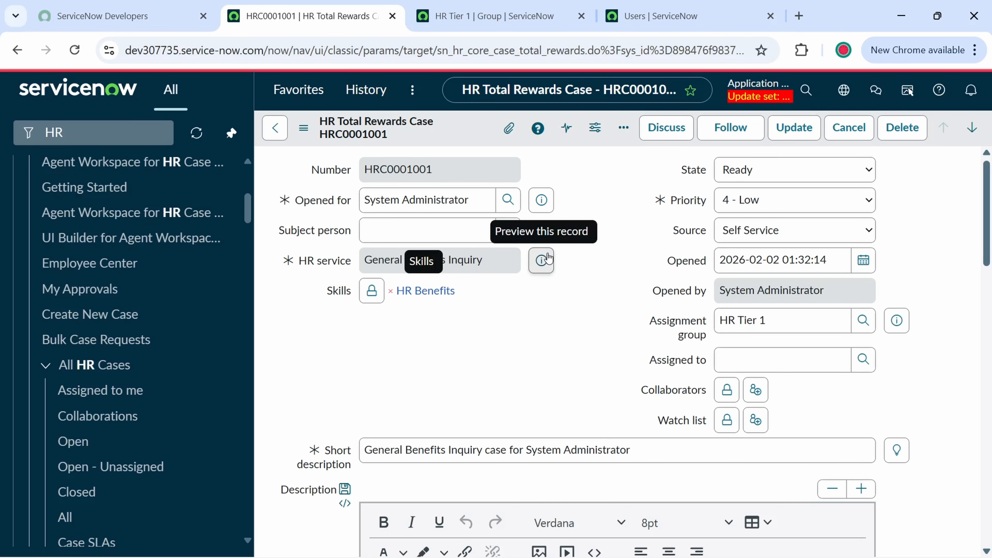
key(F11)
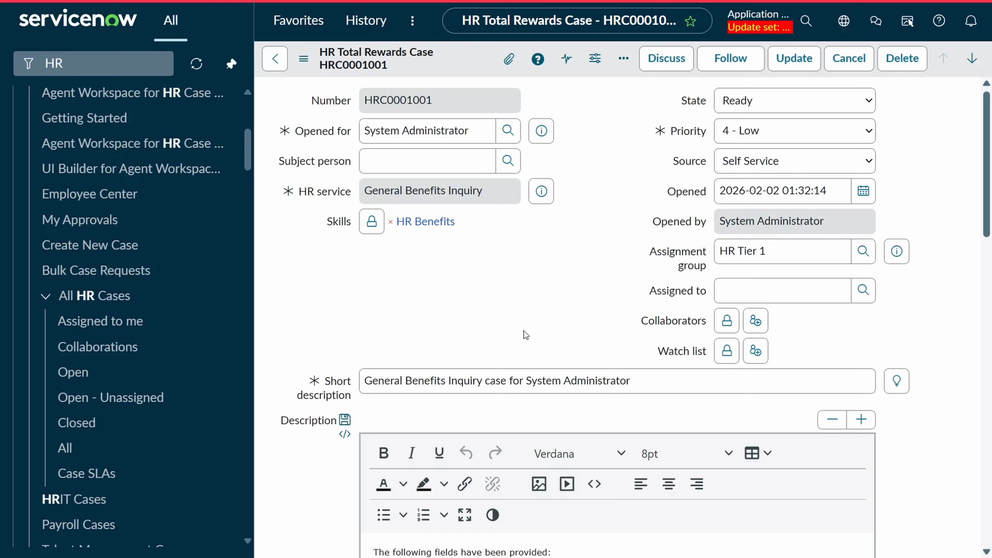
key(ctrl+alt+f)
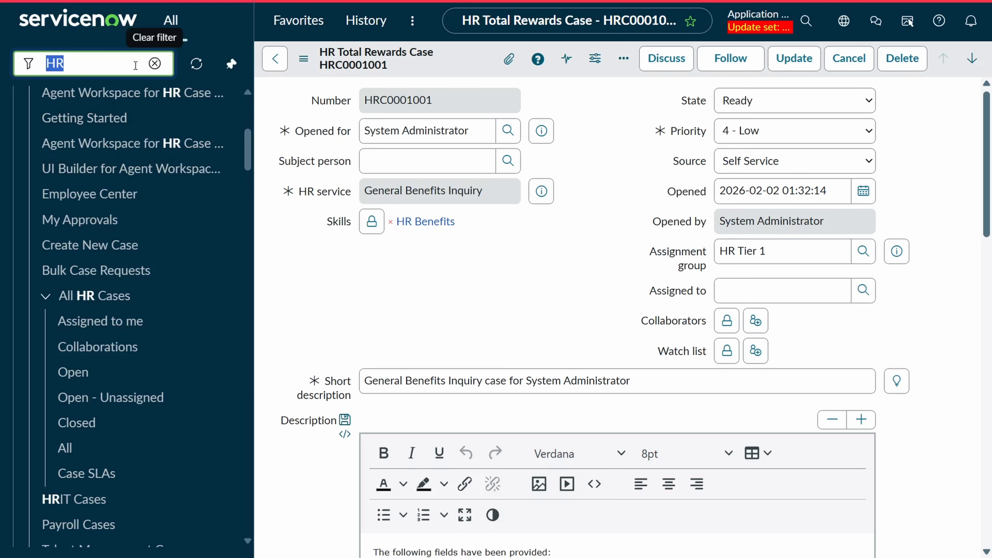
click(115, 62)
drag(93, 62, 42, 62)
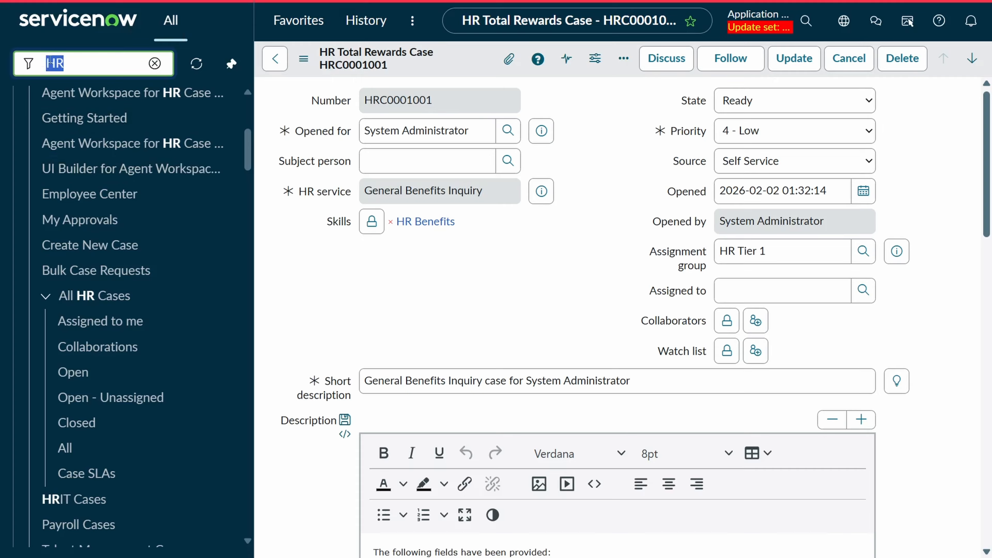
text(sys)
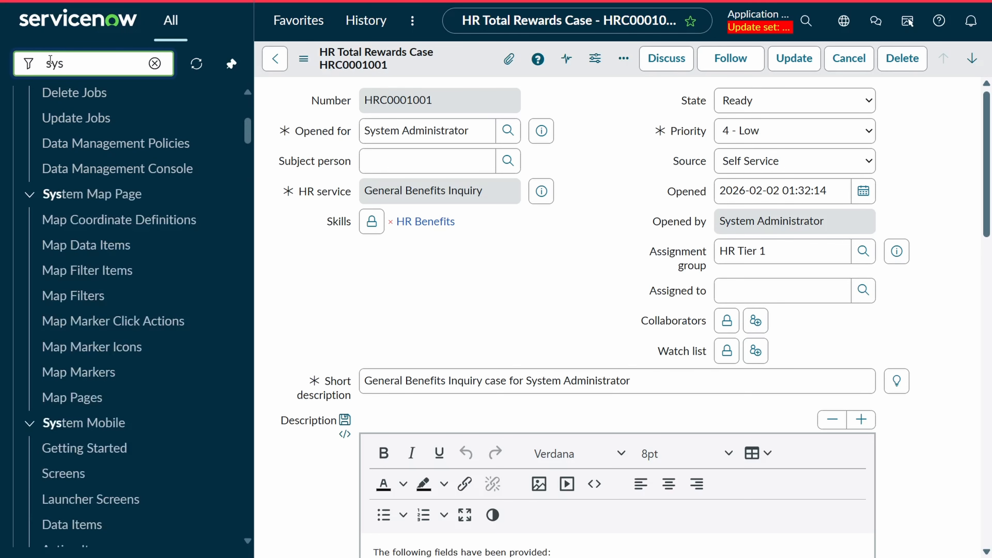
text(_properties.list)
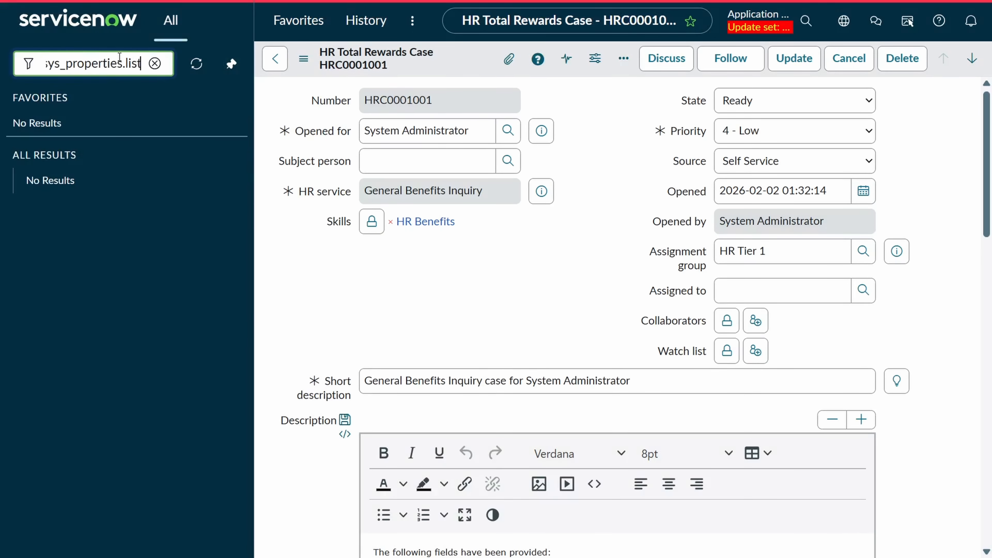
key(Return)
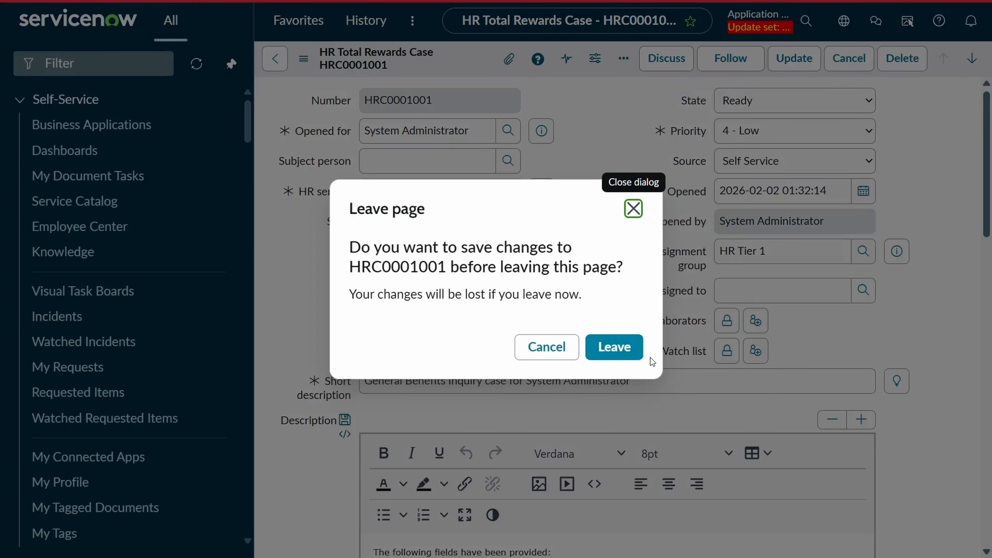
click(639, 353)
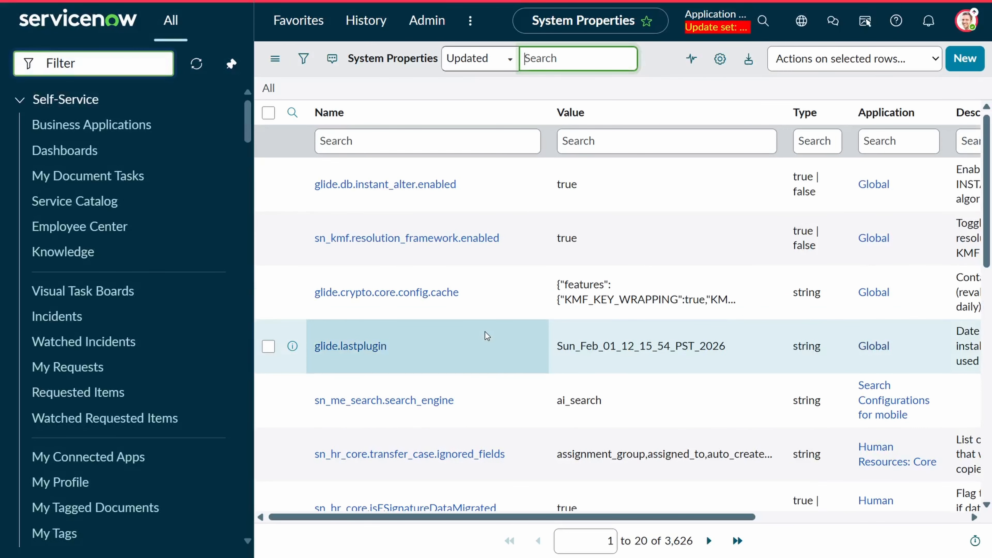
Step: Filter the system properties by the name glide.security.data_filter.diagnostic_enabled and open the matching record
click(388, 140)
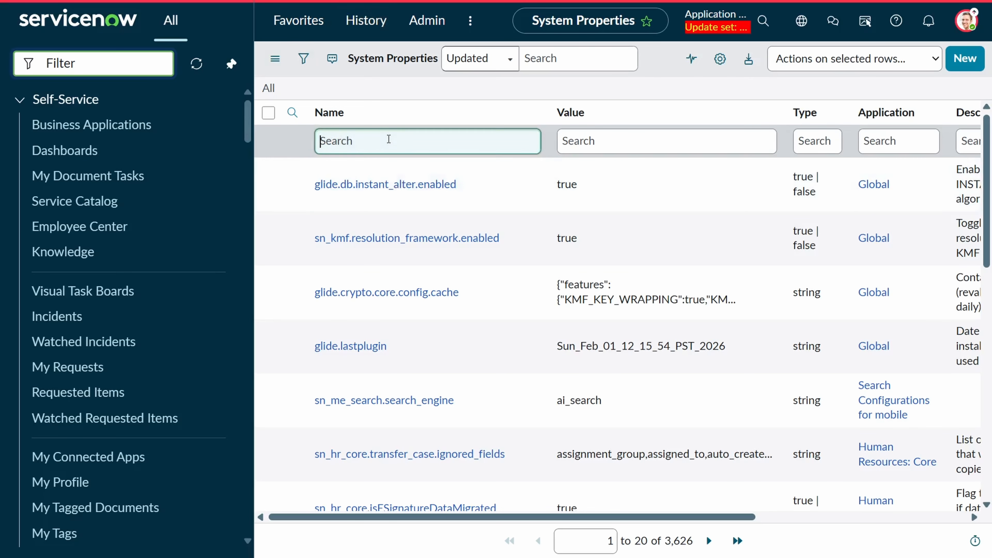
text(glide.security.data_filter.diagnostic_enabled)
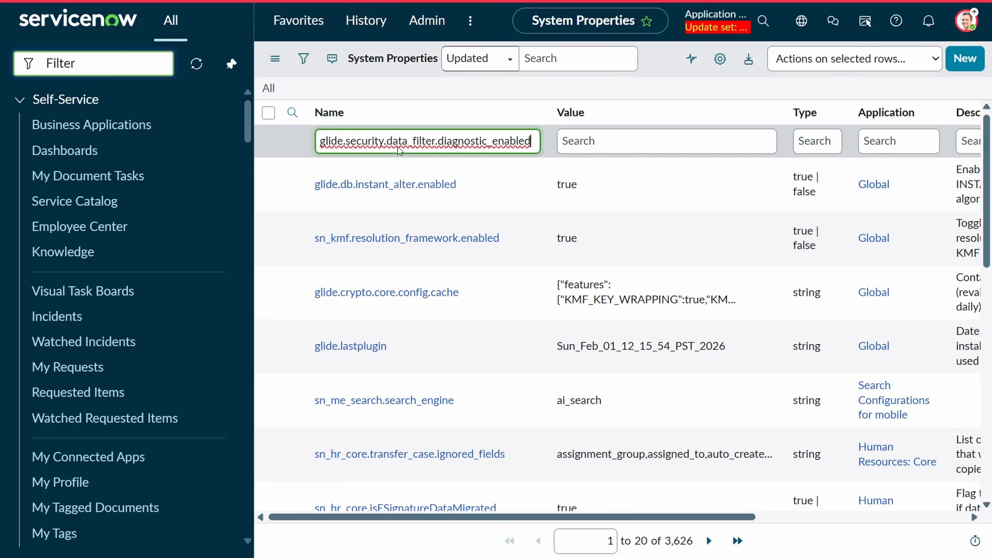
key(Return)
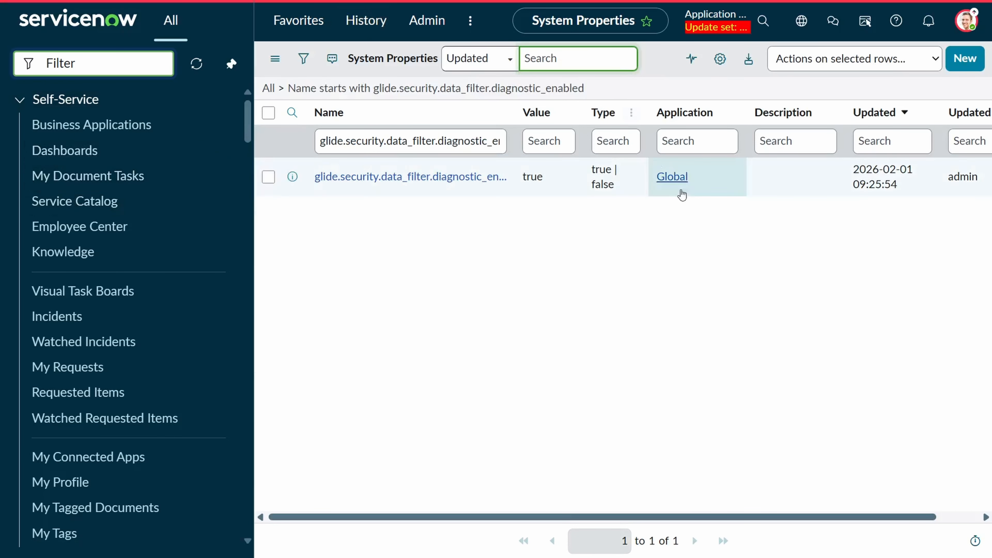
click(649, 289)
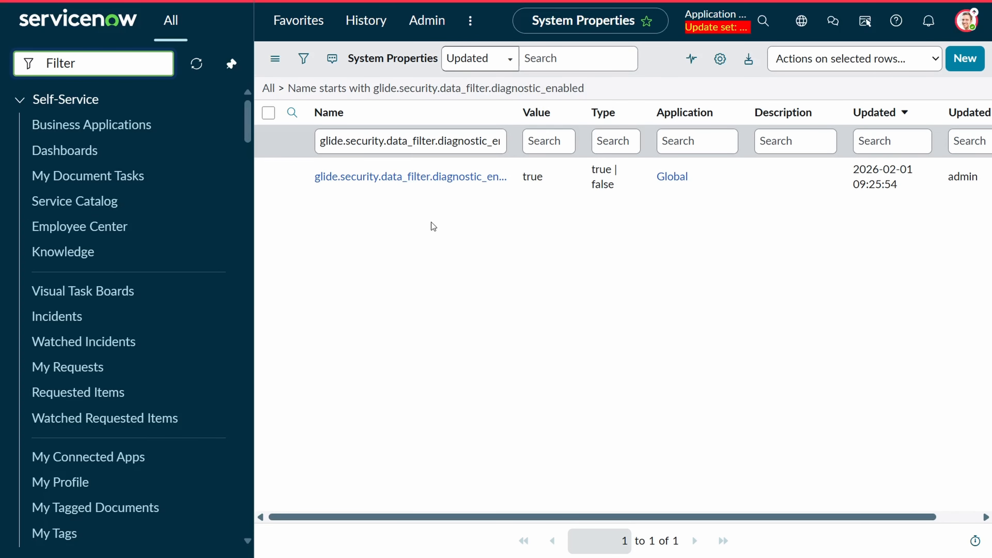
click(465, 183)
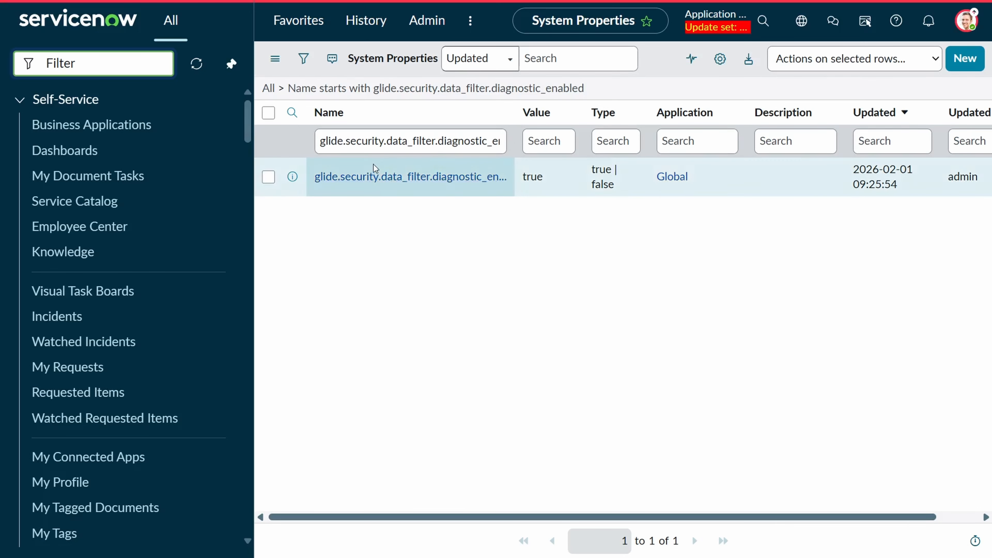
click(442, 180)
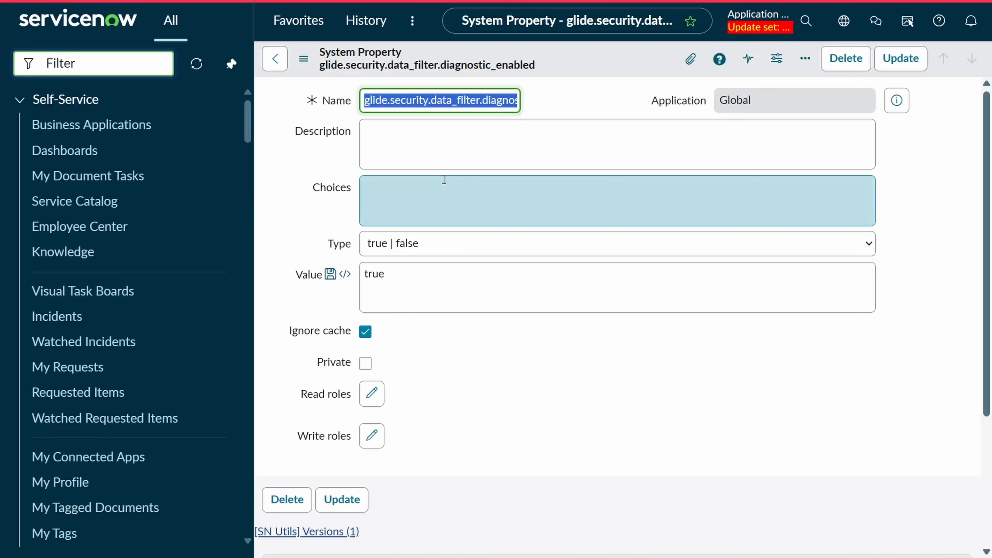
Step: Copy the full property name glide.security.data_filter.diagnostic_enabled into the property's Description
click(475, 100)
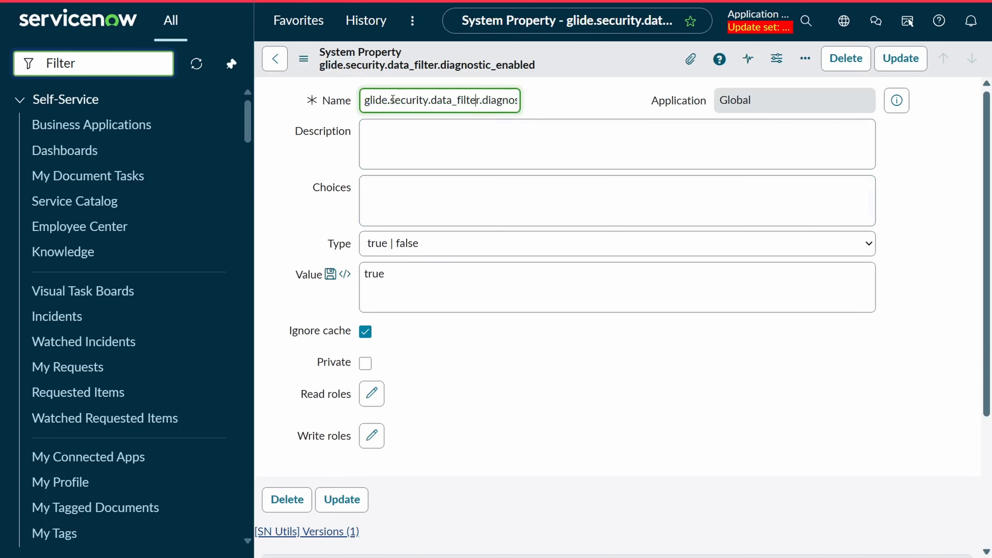
drag(366, 101, 548, 102)
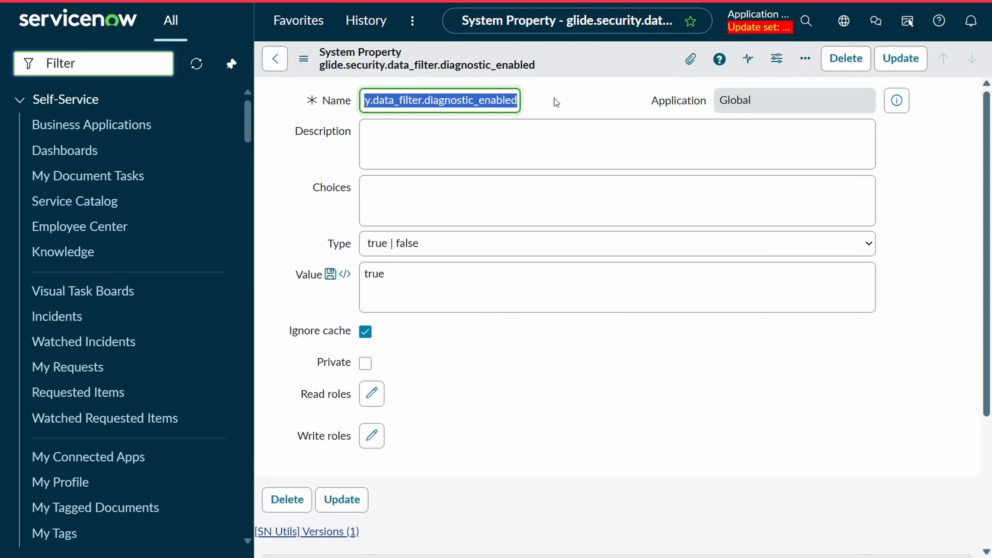
key(ctrl+c)
click(571, 155)
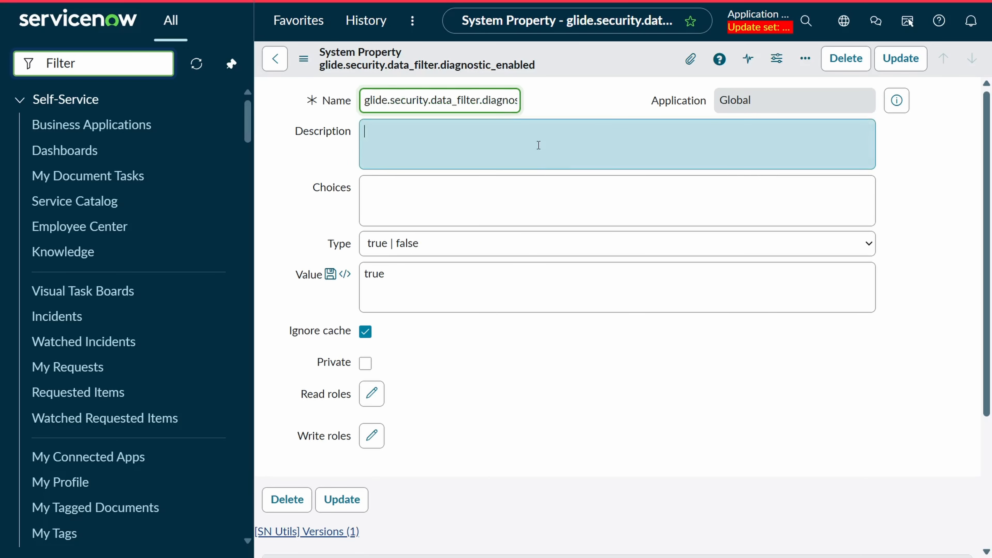
key(ctrl+v)
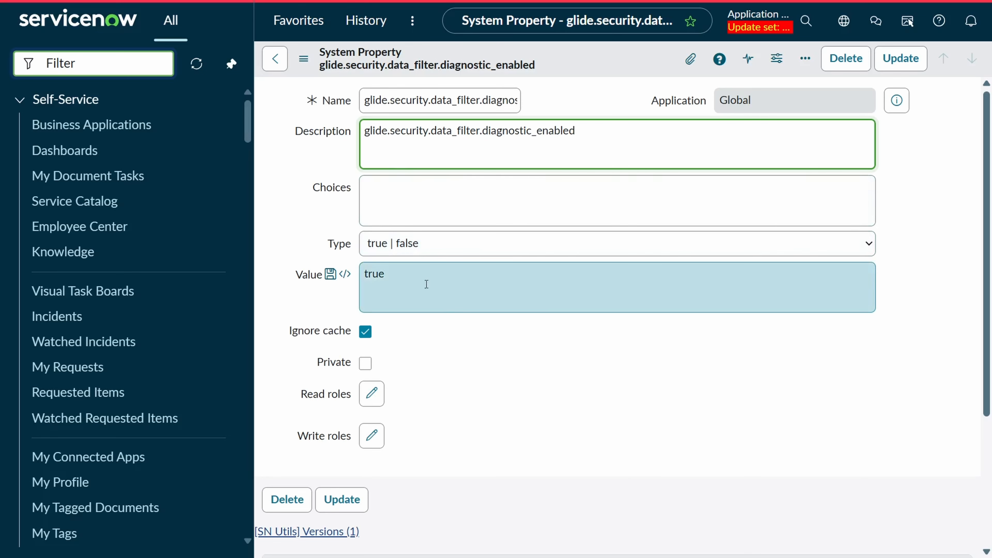
Step: Find Security Data Filters by searching for Security Data and open the sys_user filter record
click(92, 70)
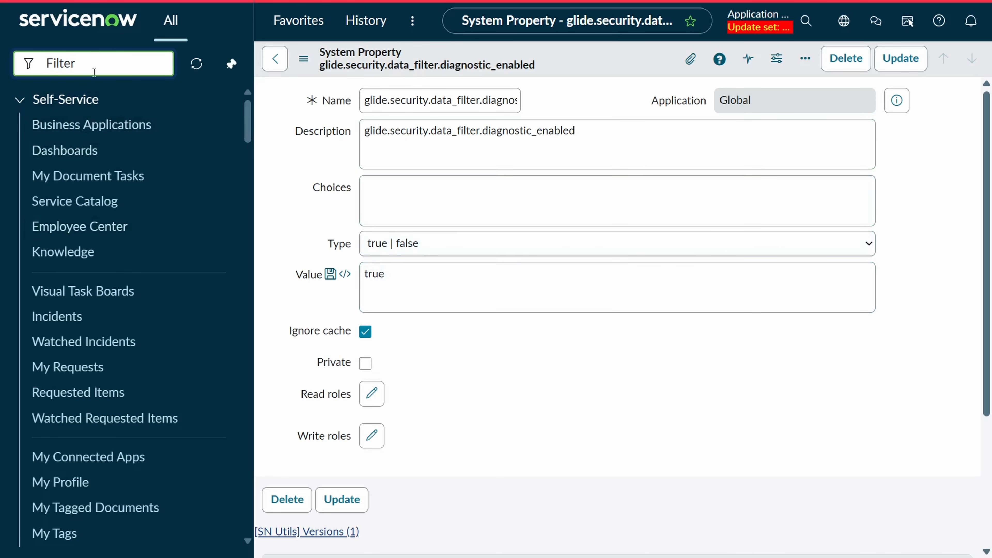
text(Securi)
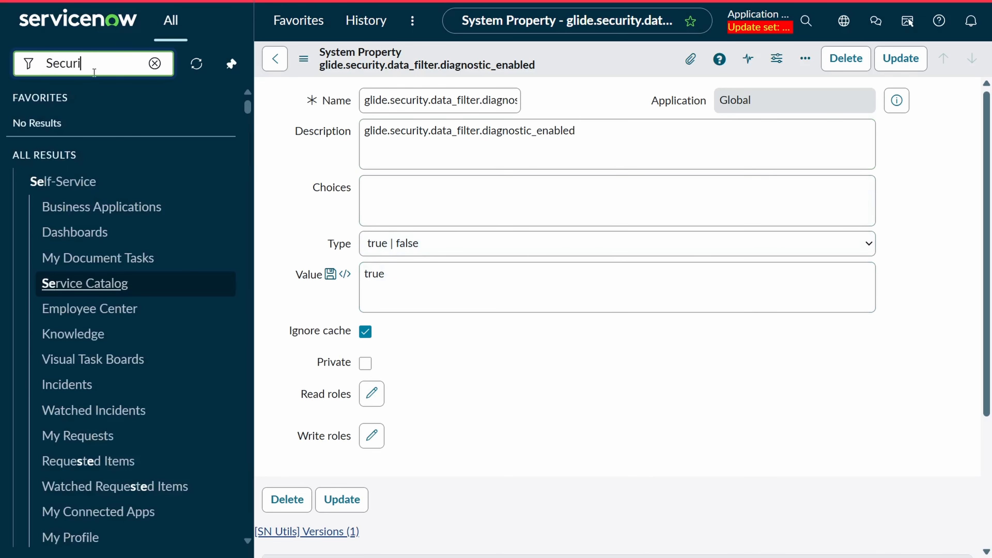
text(ty Data)
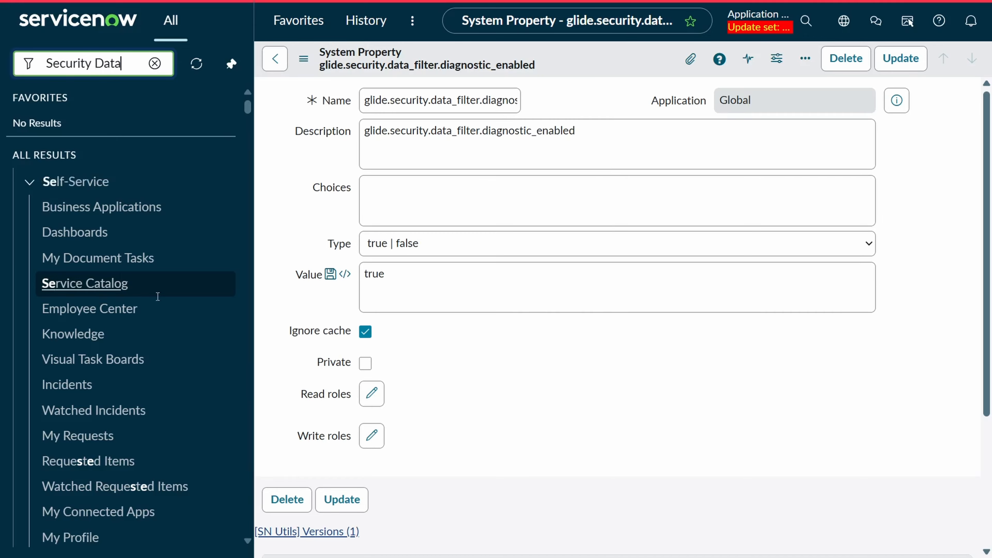
key(Return)
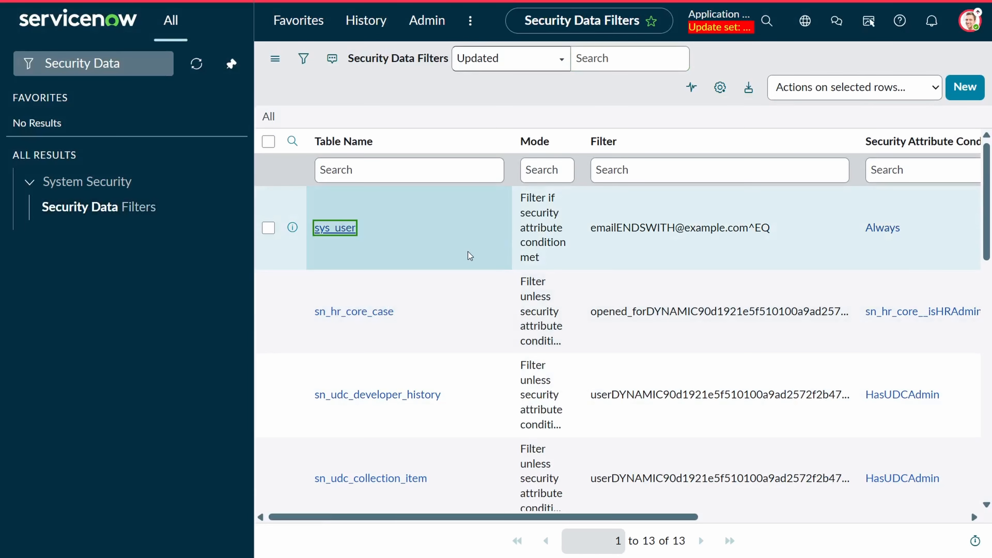
key(Return)
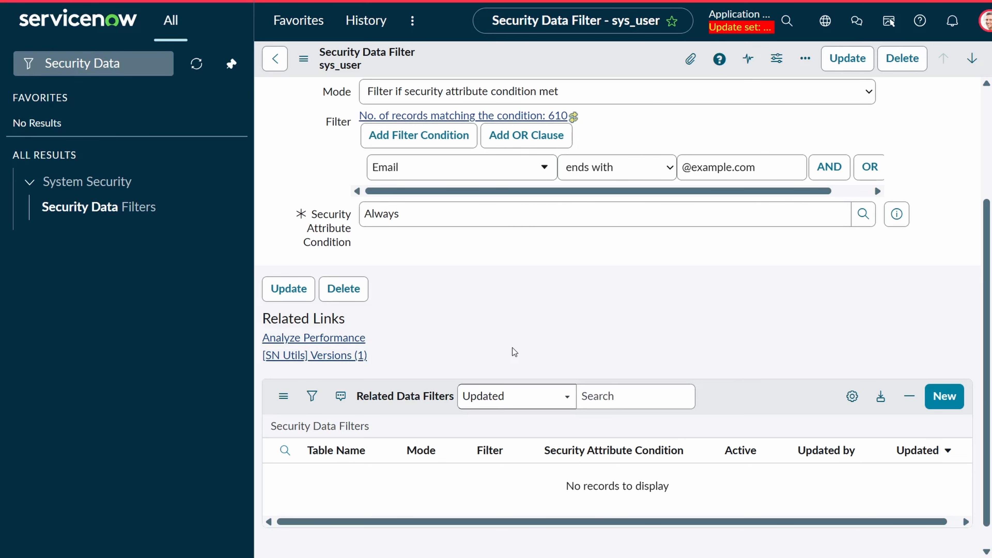
Step: Open Analyze Performance, show the advanced options and select the "Restrict access to HR data based on data owner" filter on sn_hr_core_case
click(343, 339)
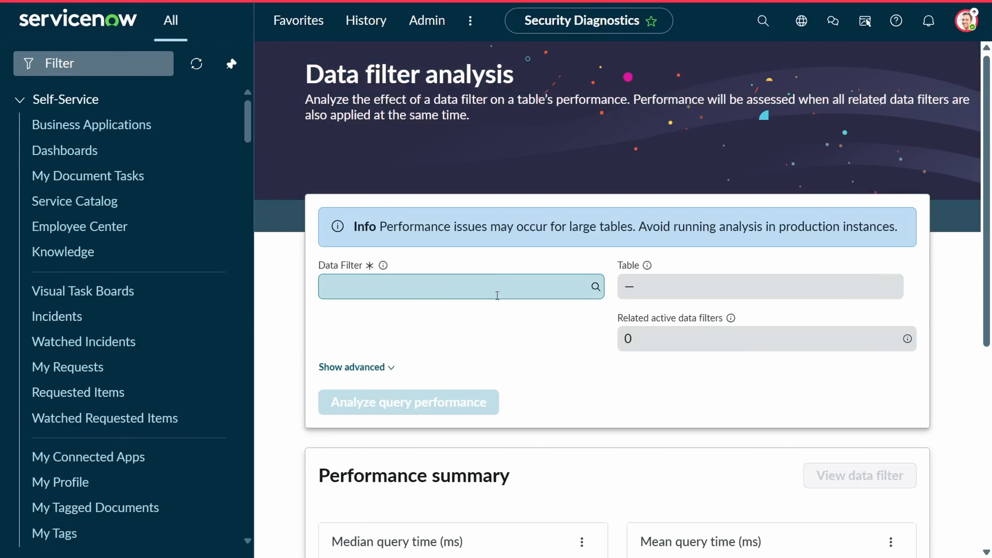
scroll(568, 359, down, 2)
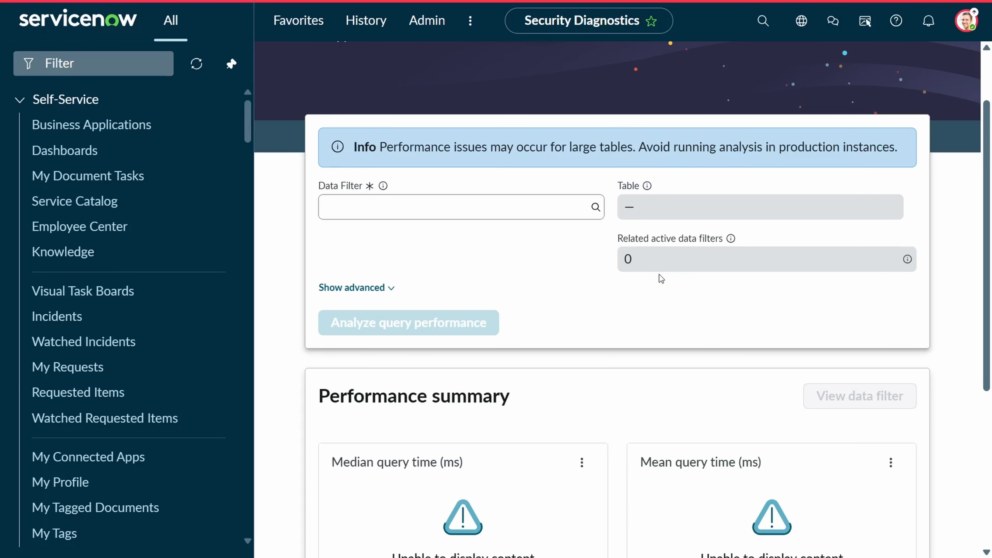
click(352, 288)
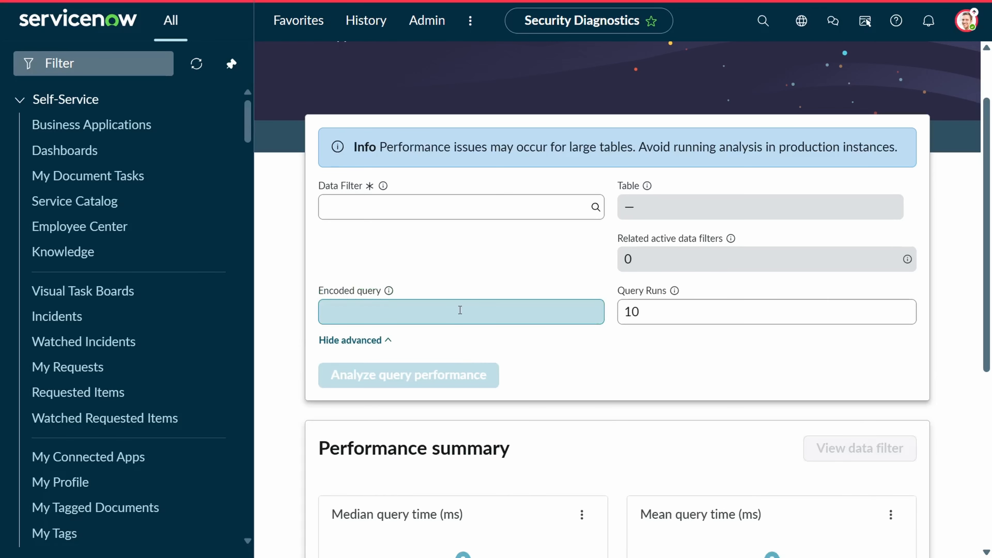
scroll(649, 362, down, 8)
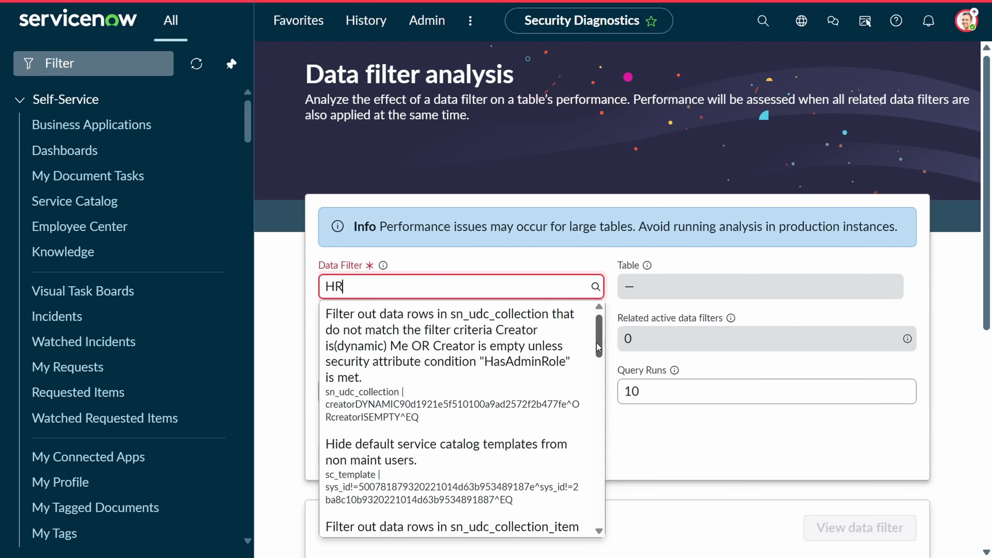
scroll(597, 346, down, 5)
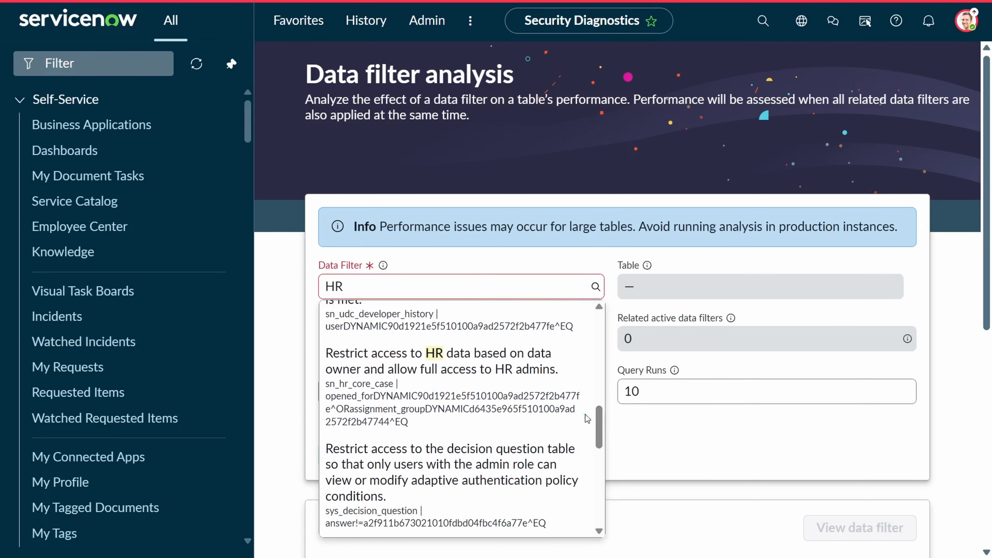
click(487, 385)
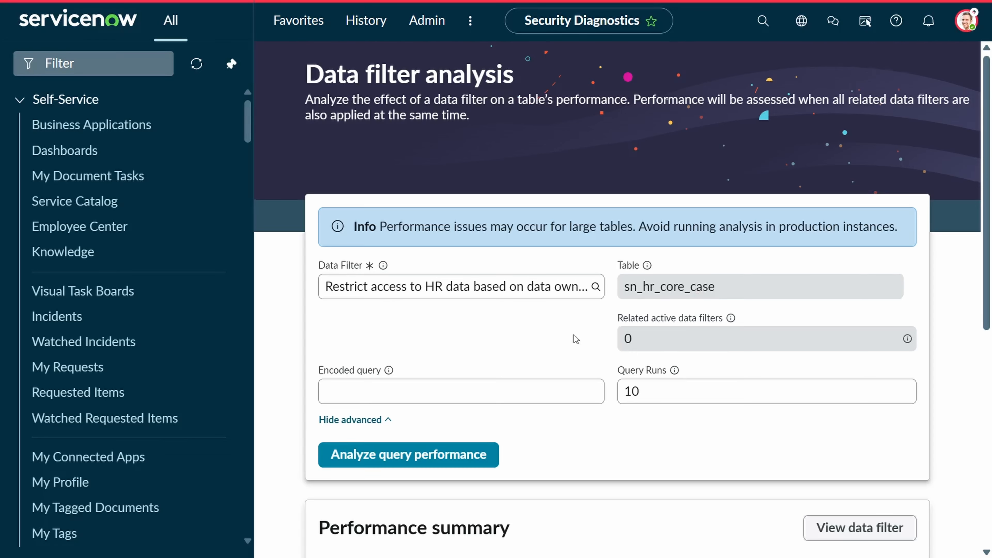
Step: Analyze the query performance of the selected HR data filter with 10 query runs
scroll(574, 336, down, 2)
scroll(611, 362, down, 4)
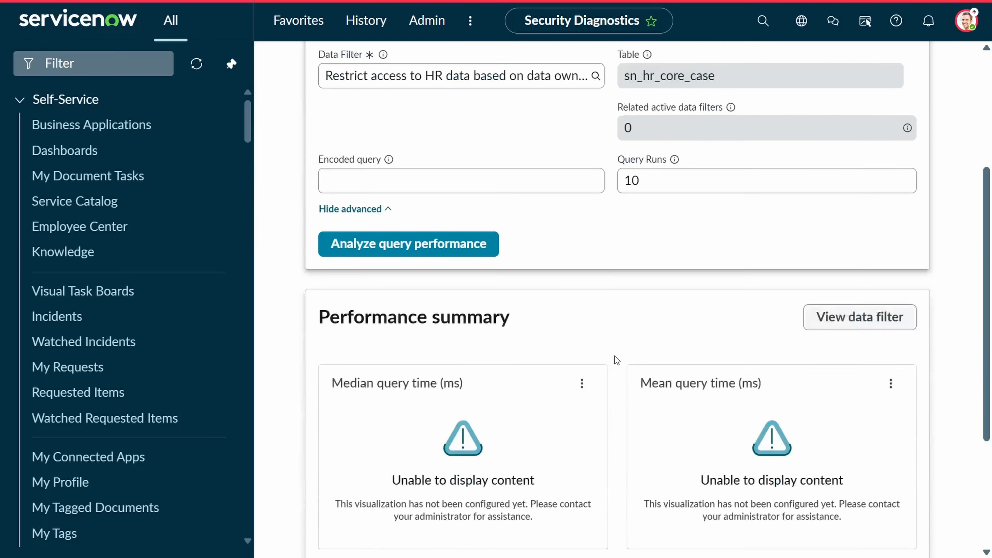
scroll(615, 356, up, 6)
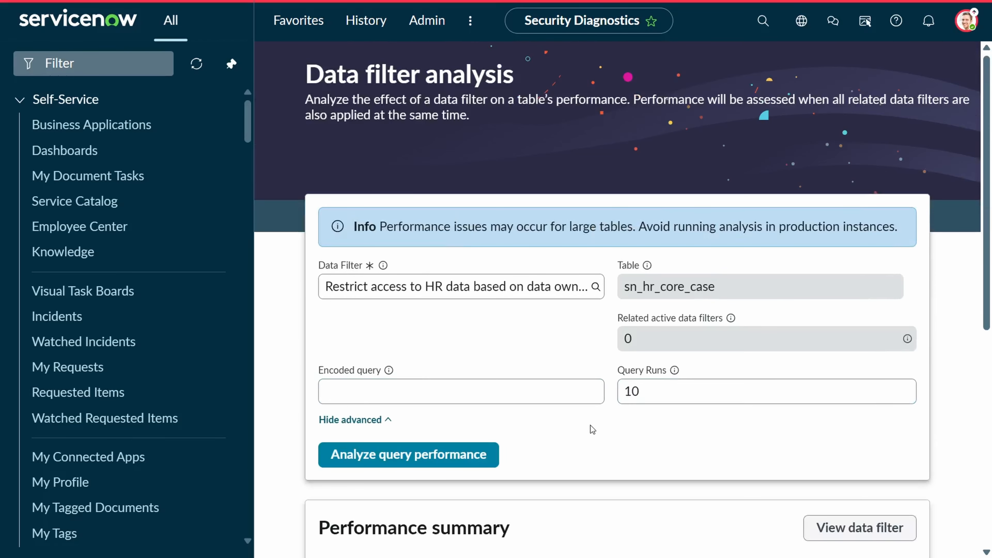
scroll(593, 426, down, 2)
click(450, 378)
scroll(710, 390, down, 1)
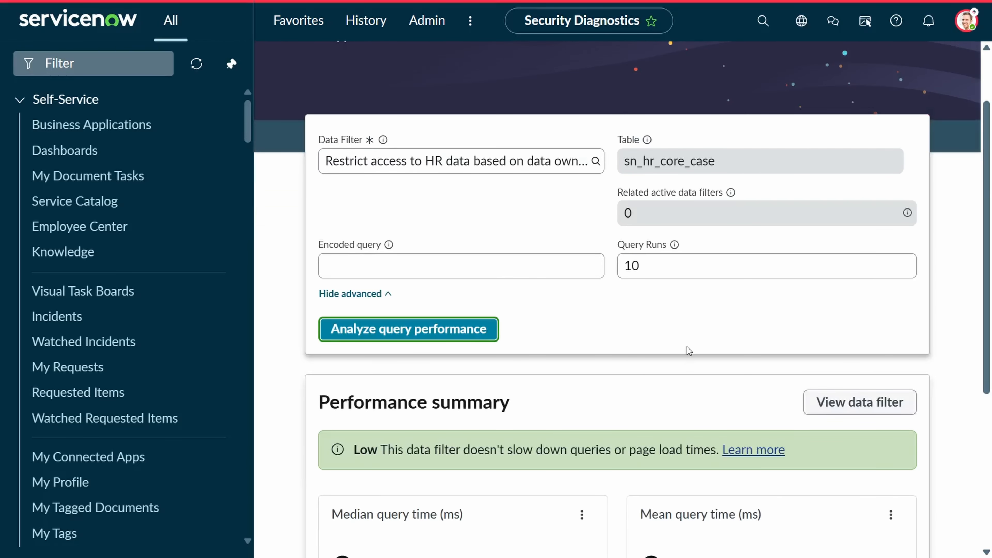
Step: Review the performance summary's impact rating, median and mean query times, and the chart comparing queries with and without the filter
scroll(687, 346, down, 4)
drag(348, 297, 407, 297)
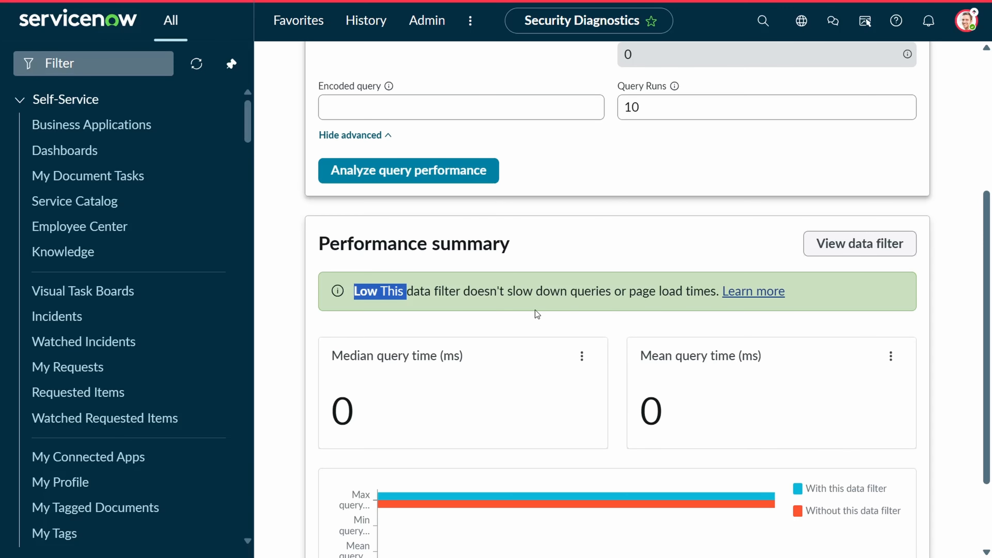
scroll(534, 311, down, 3)
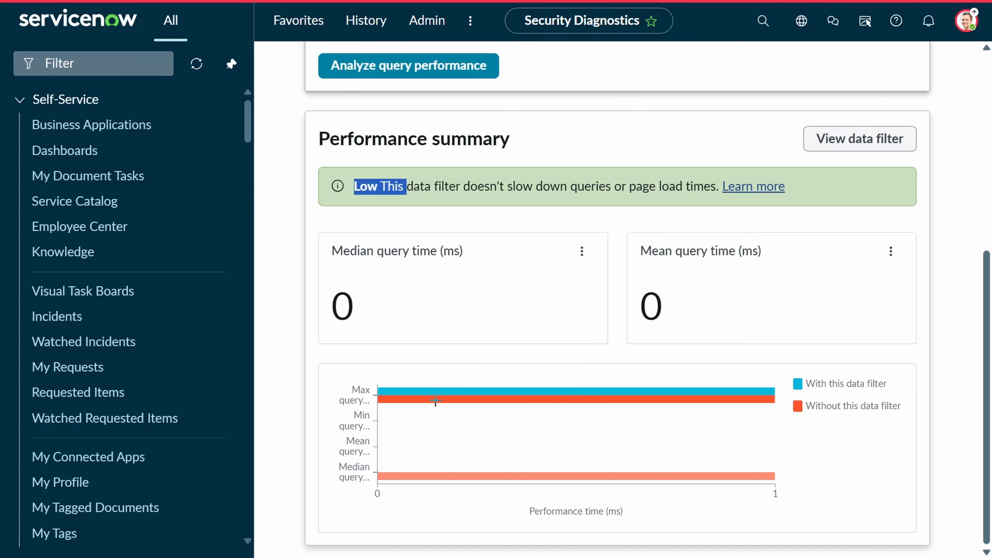
click(428, 394)
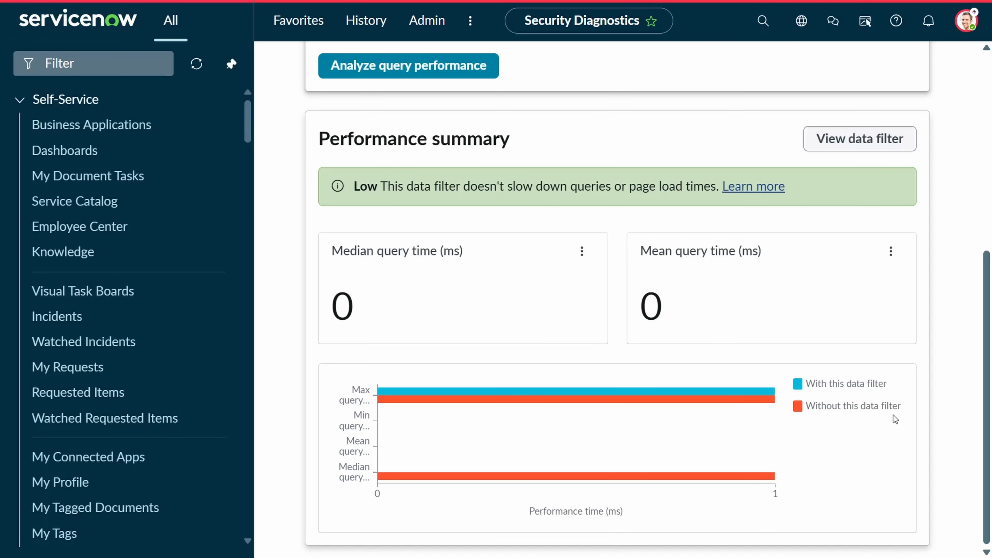
scroll(893, 415, up, 8)
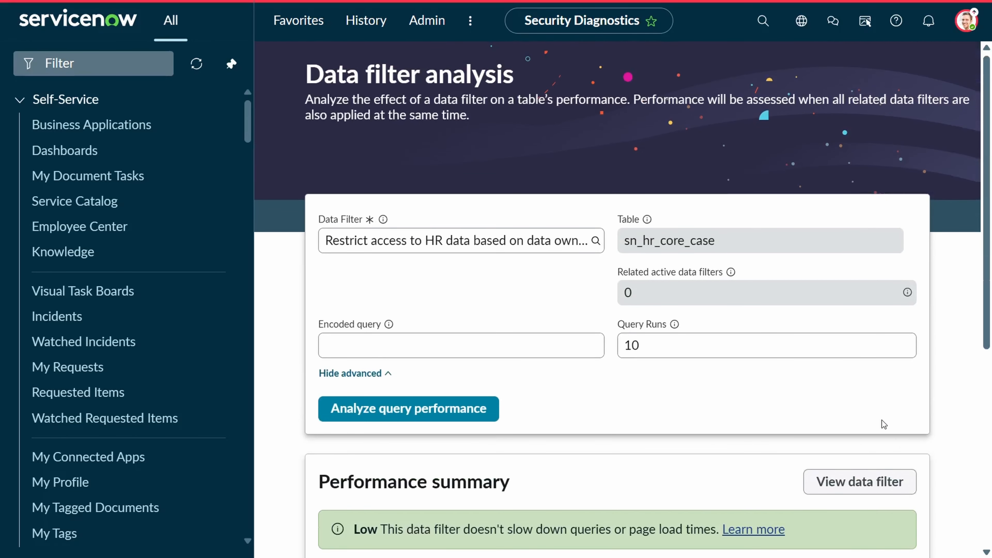